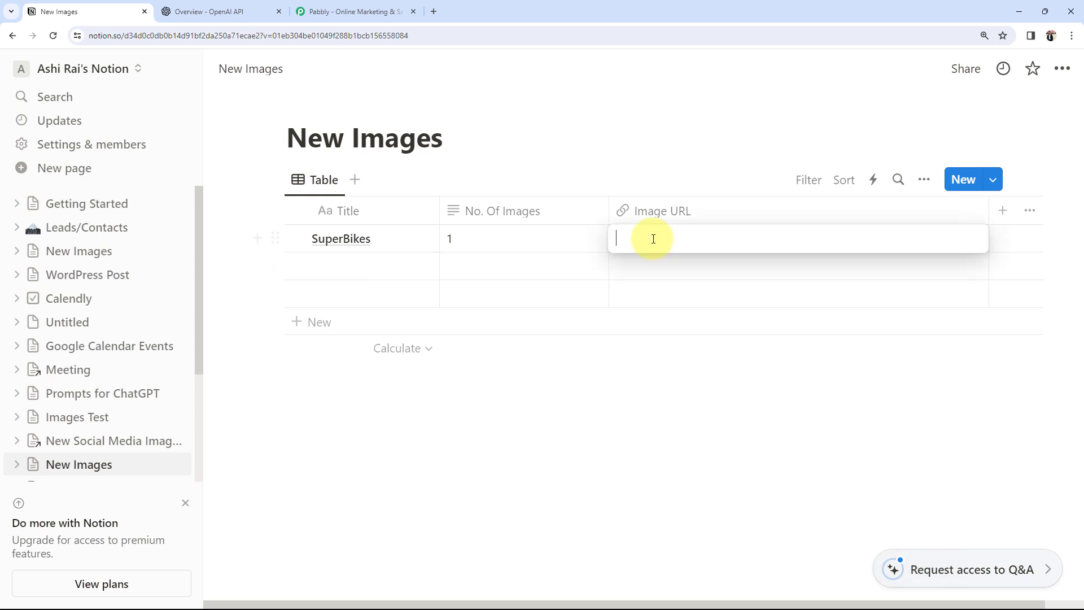
Step: Switch to the Pabbly website, go to the account's apps page, and open Pabbly Connect
key(Escape)
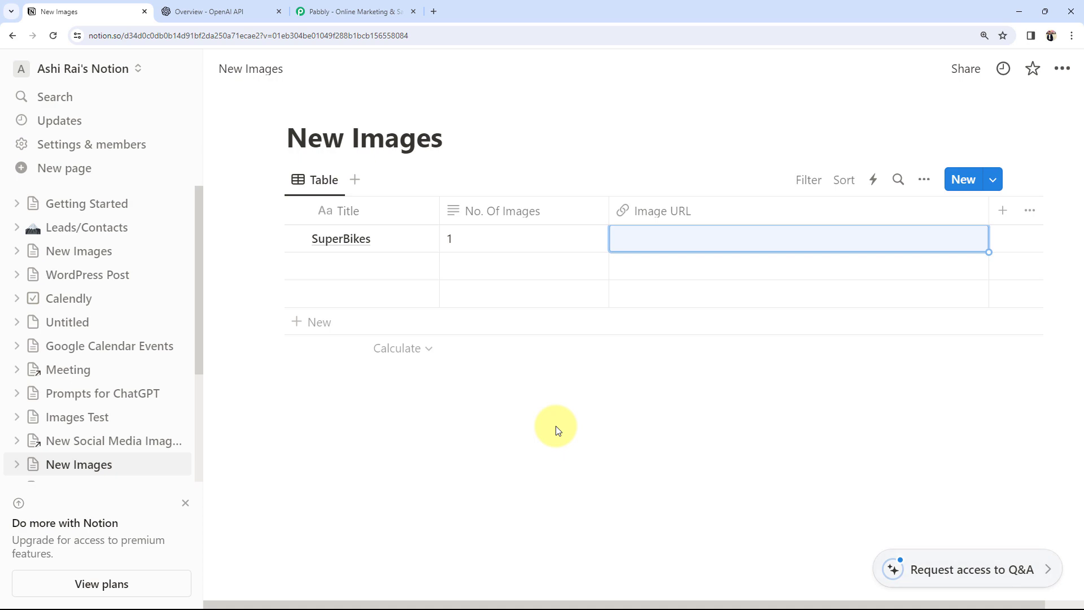
click(249, 8)
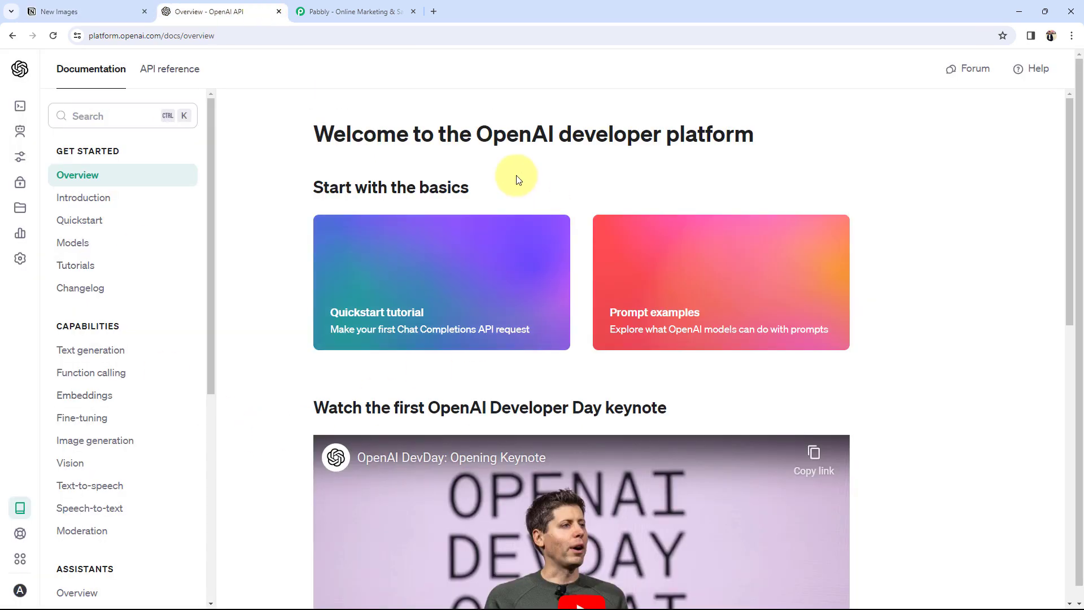
click(350, 11)
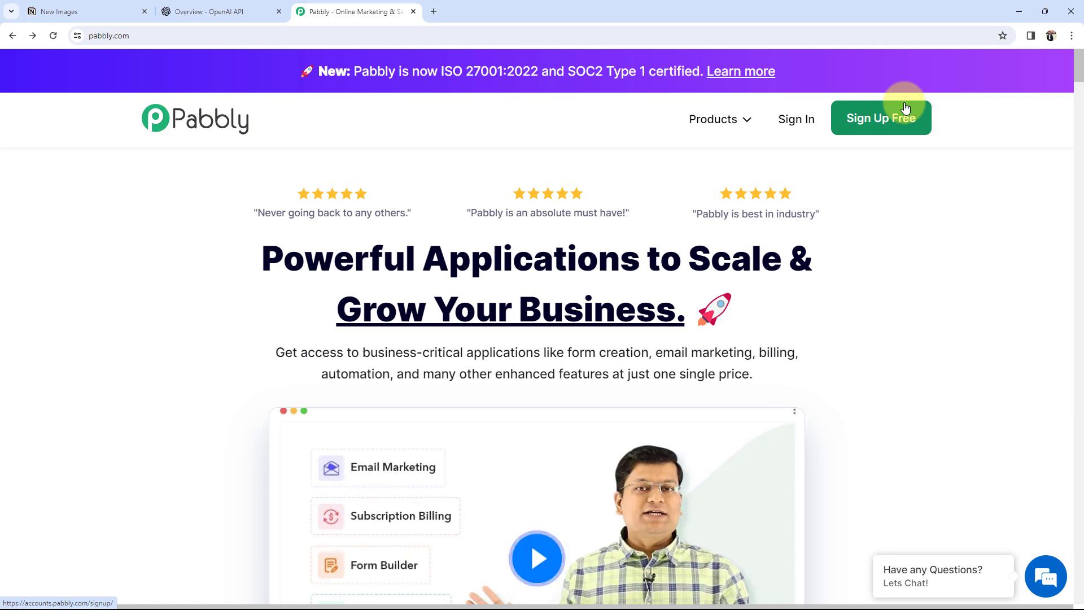
click(863, 137)
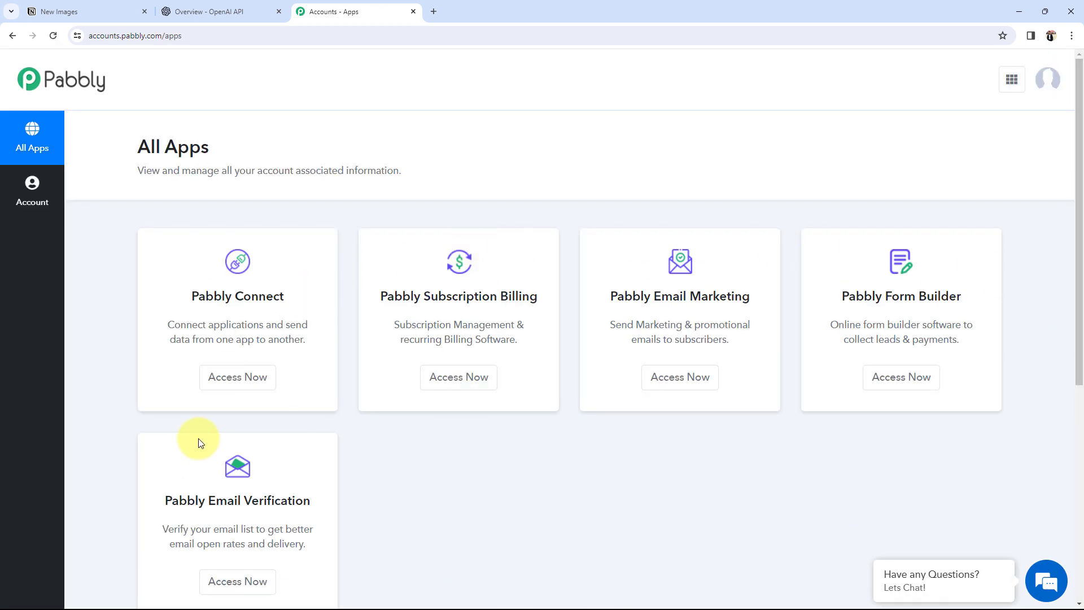
scroll(403, 477, down, 1)
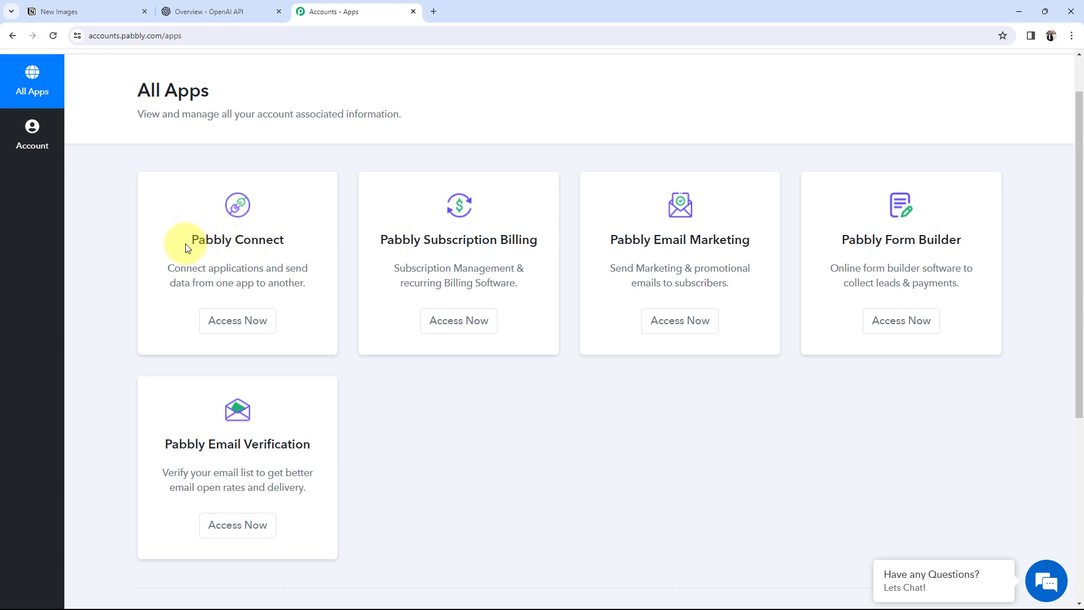
drag(192, 240, 288, 243)
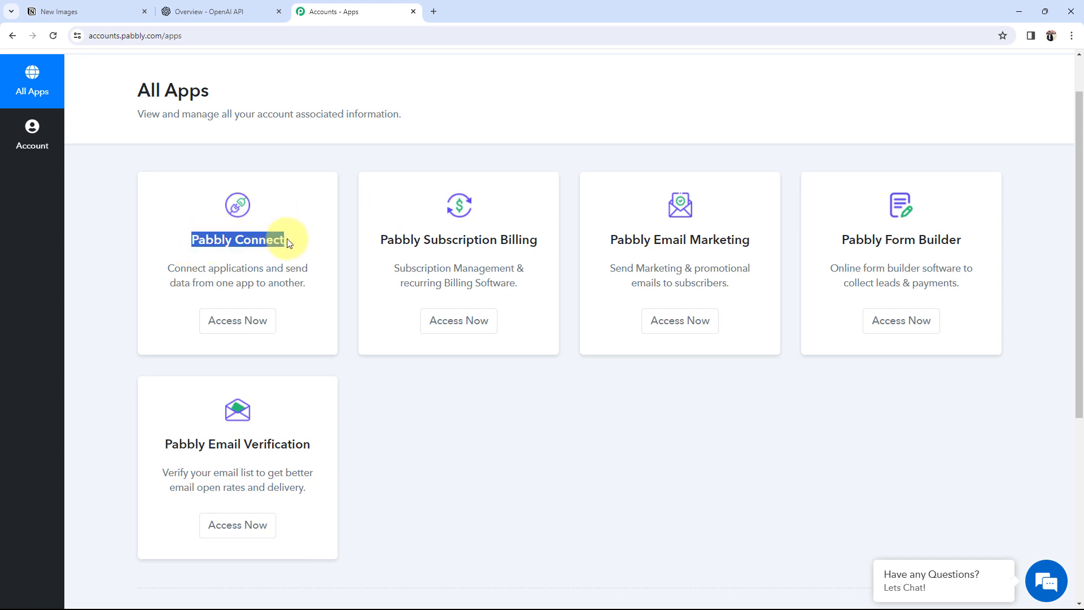
click(206, 331)
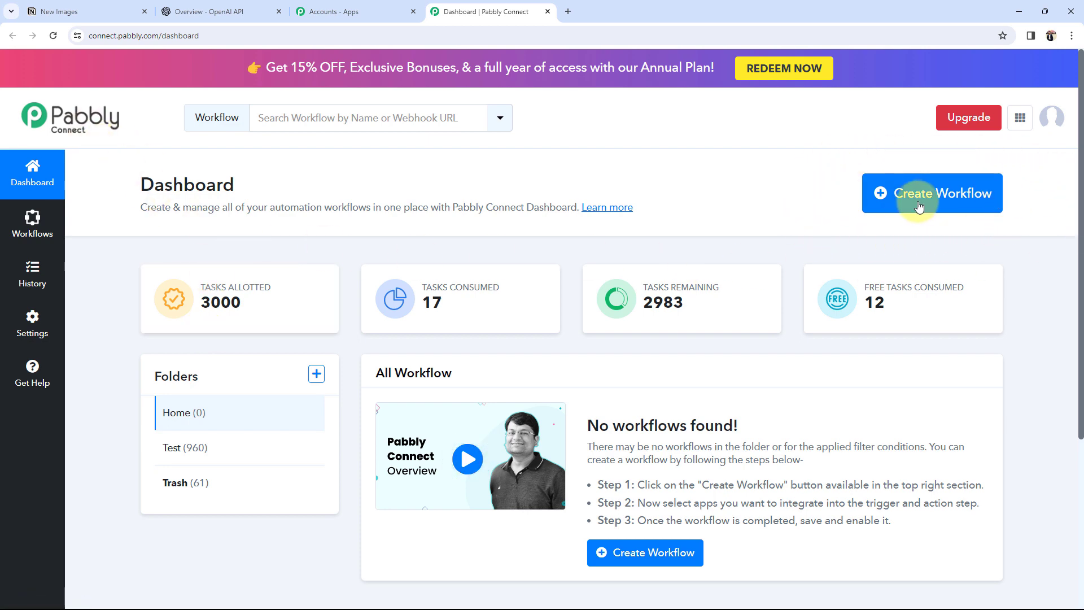
Step: Create a workflow named "Generate Images from Notion Database Items Using OpenAI" in the Home folder
click(900, 193)
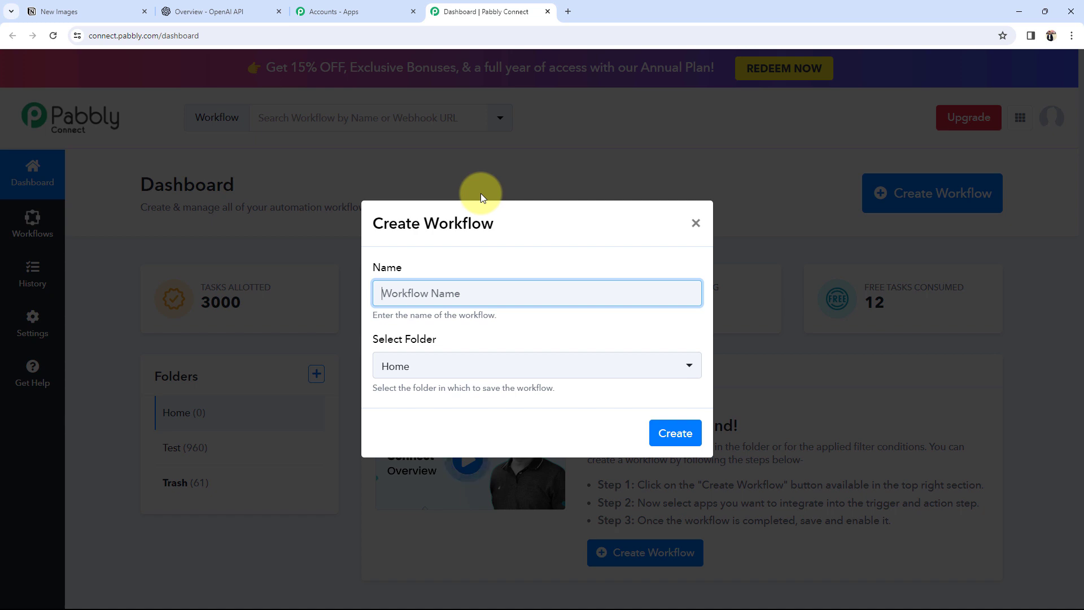
text(Generate Images from Notion Database Items Using OpenAI)
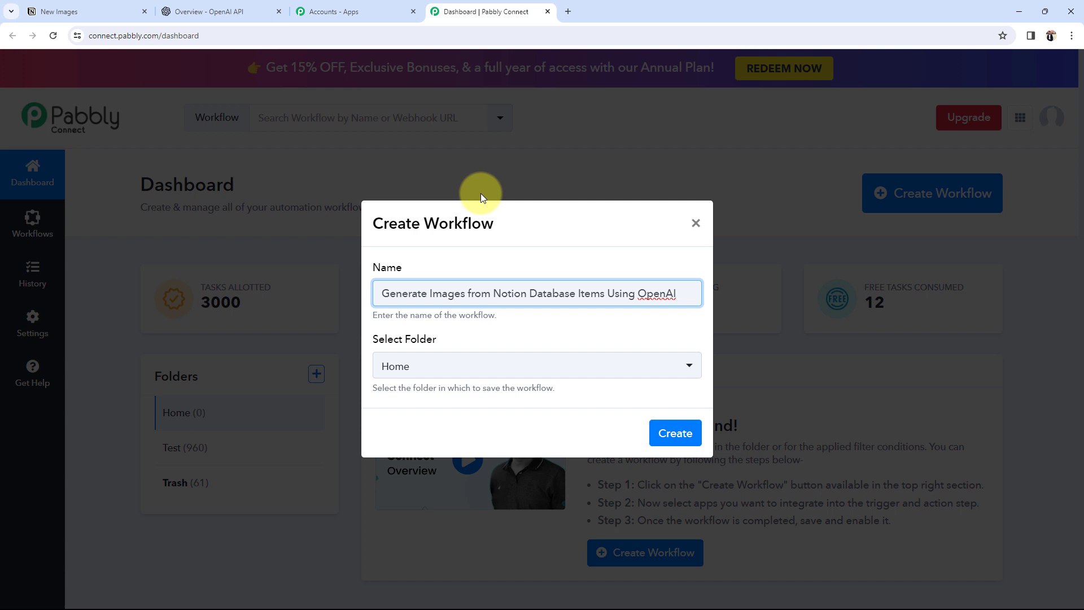
click(379, 368)
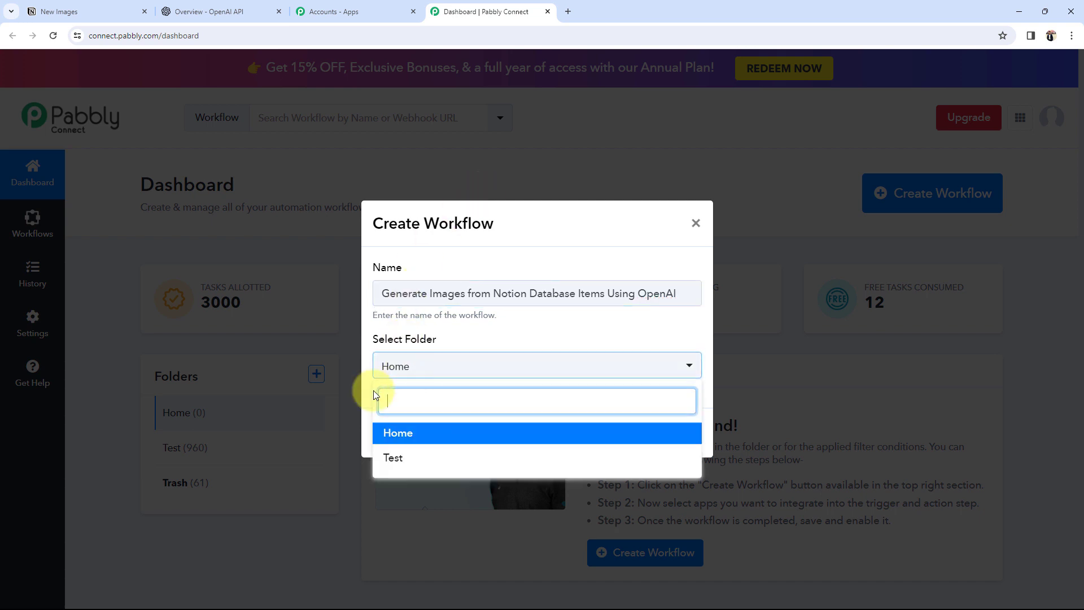
click(415, 444)
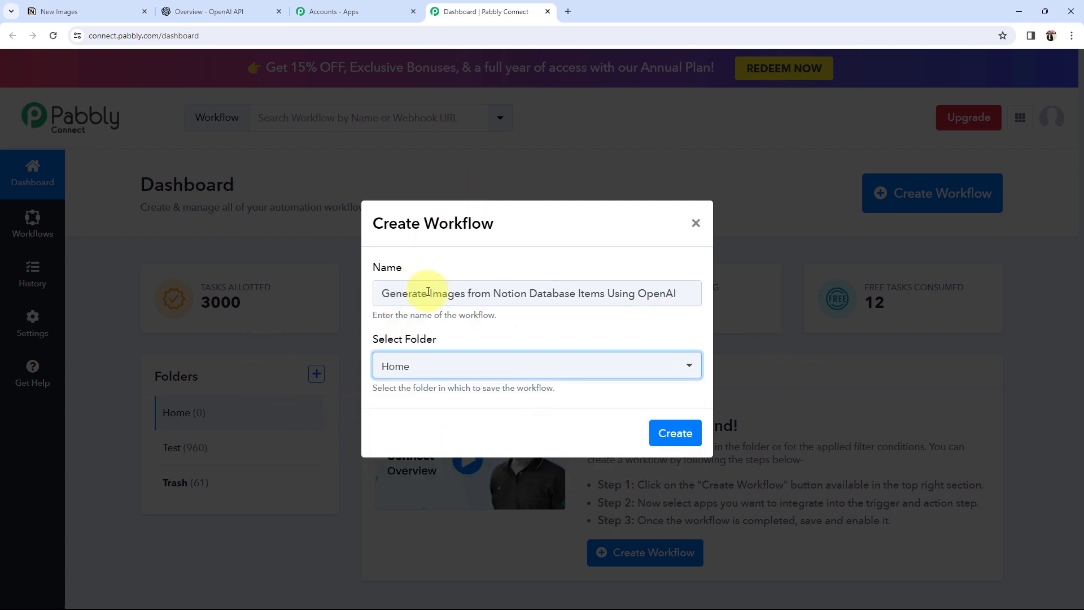
click(675, 433)
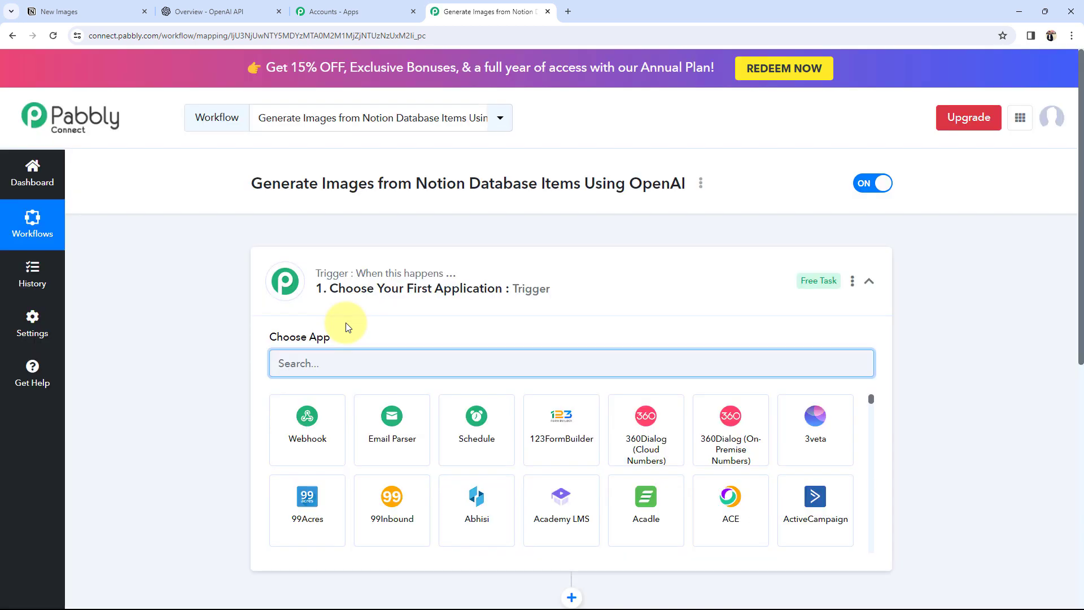
Step: Switch to Notion to review the SuperBikes entry in the New Images table, and look at the OpenAI platform page
click(526, 296)
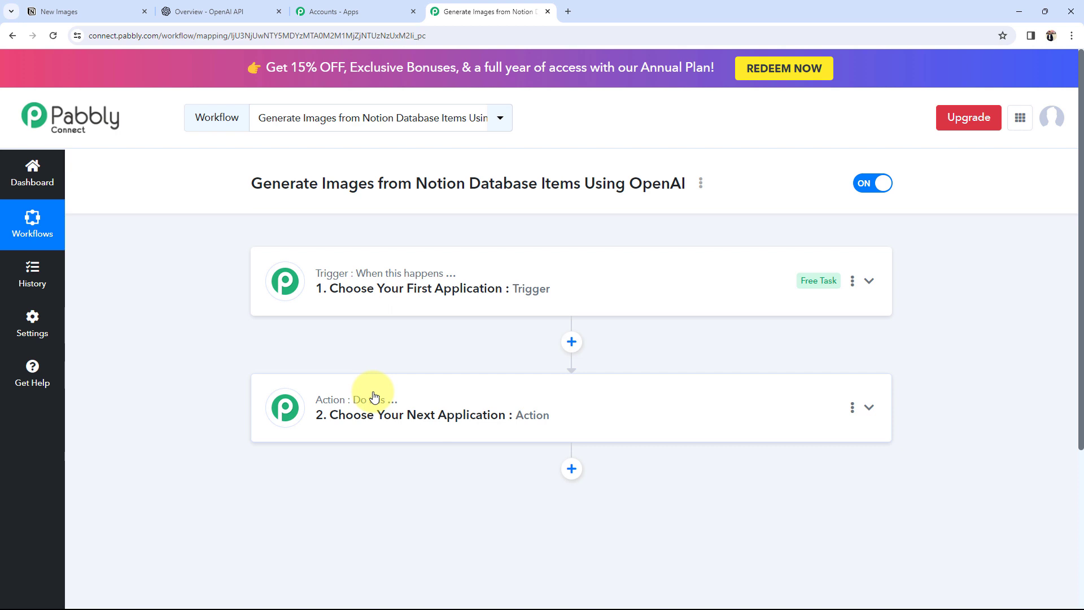
click(62, 10)
click(354, 238)
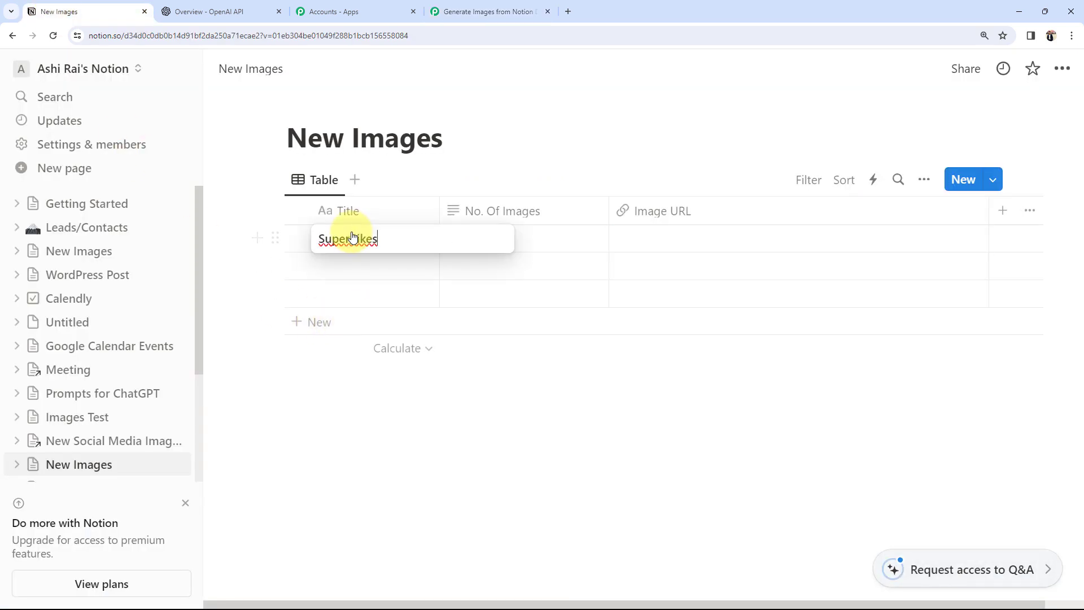
click(551, 242)
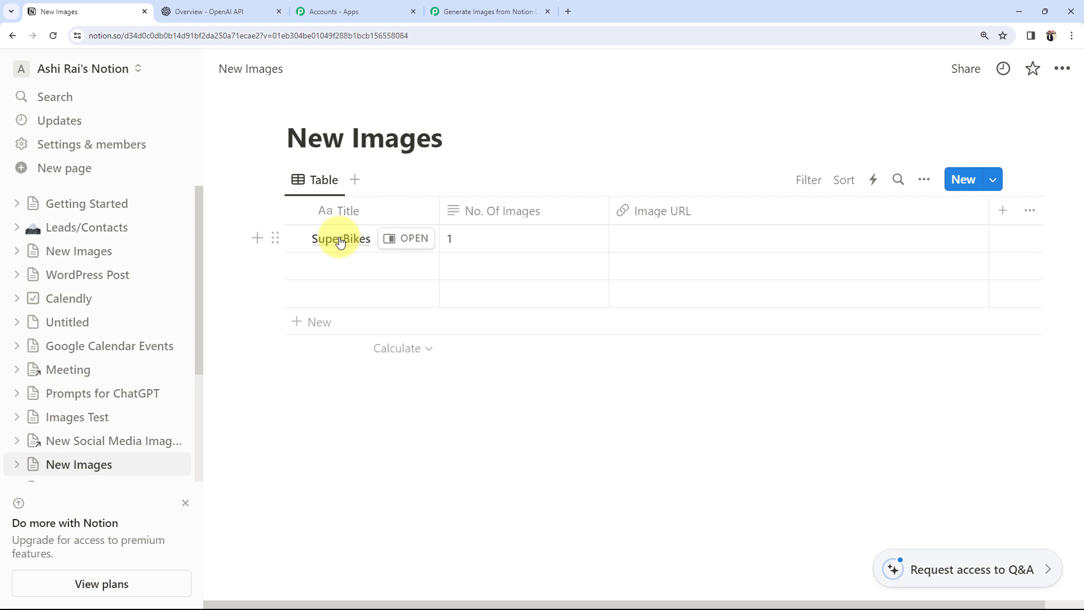
click(713, 240)
key(Escape)
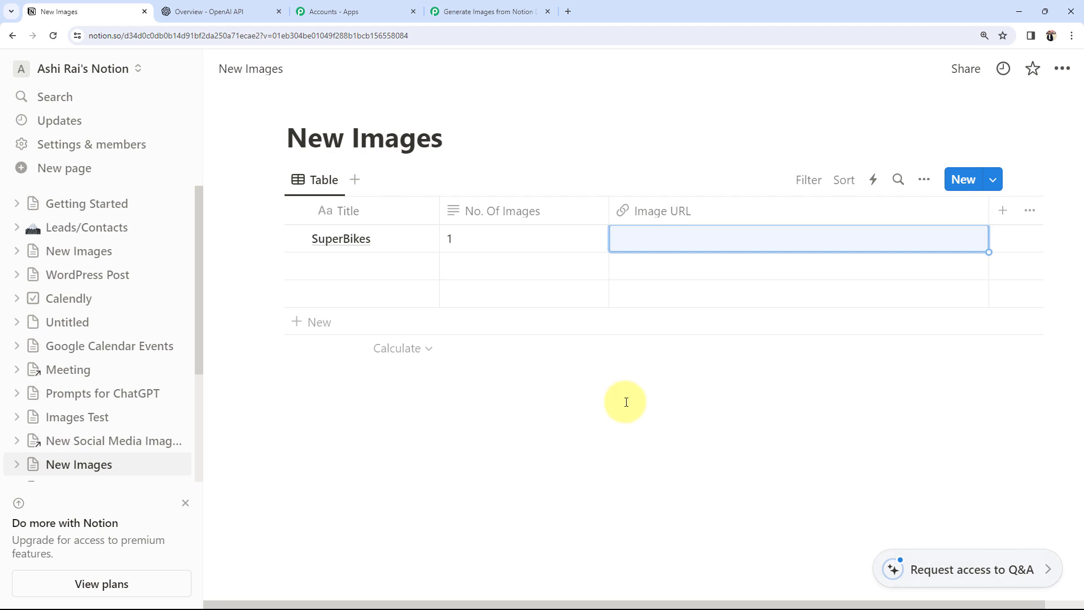
key(Escape)
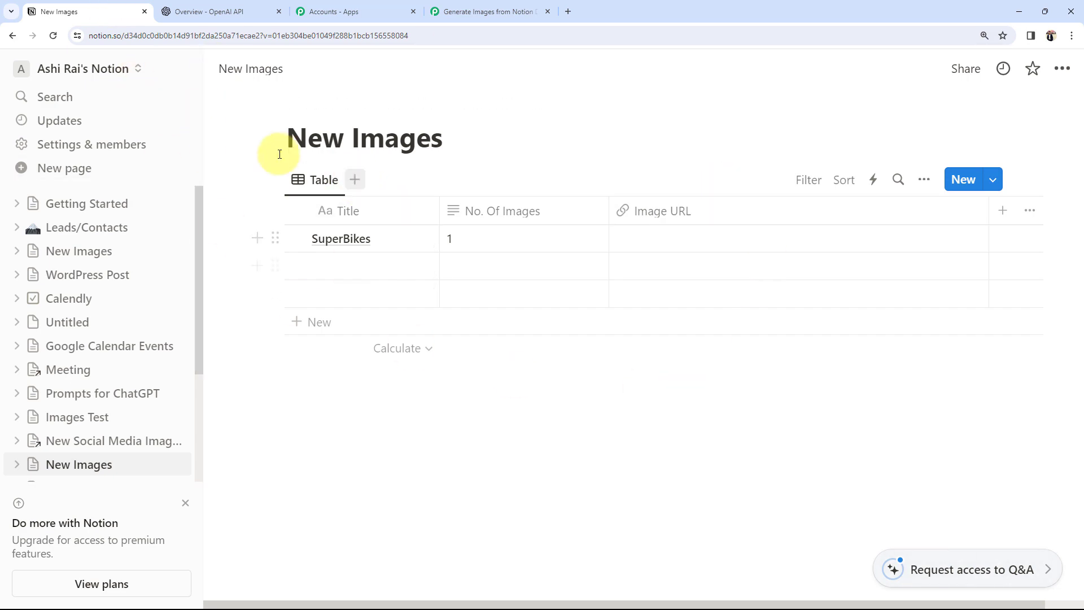
click(209, 11)
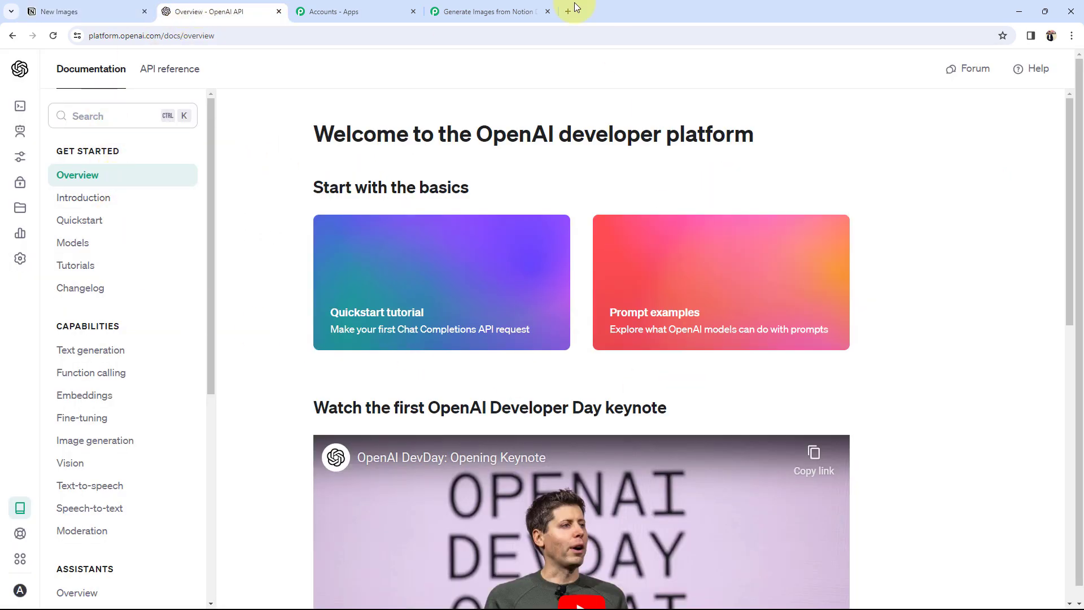
Step: Switch back to the Pabbly Connect workflow and set its trigger to Notion with the New Database Item event
click(486, 11)
click(400, 308)
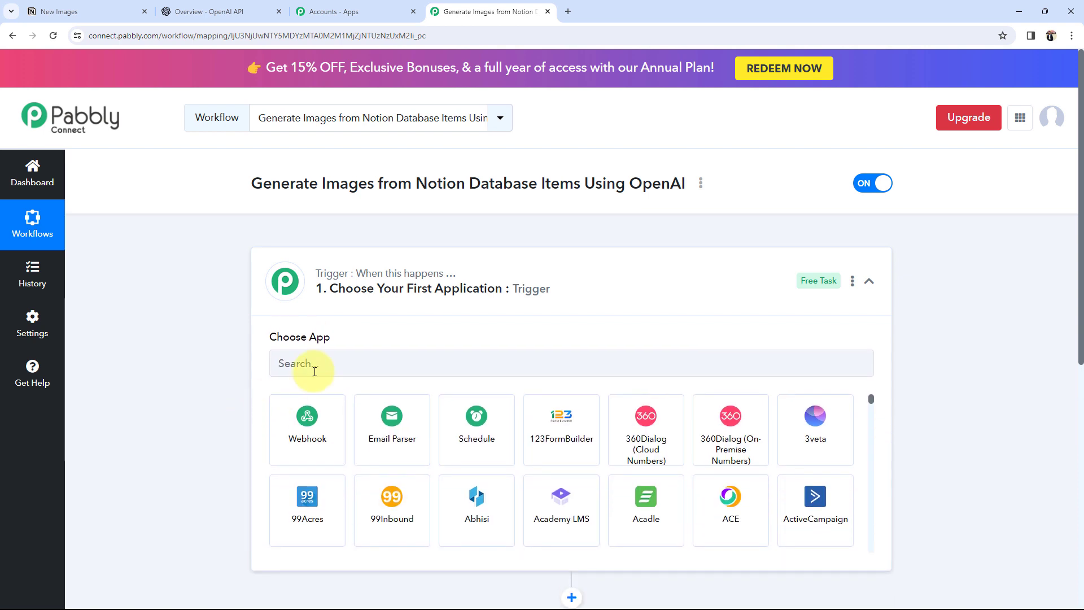
click(315, 370)
text(noti)
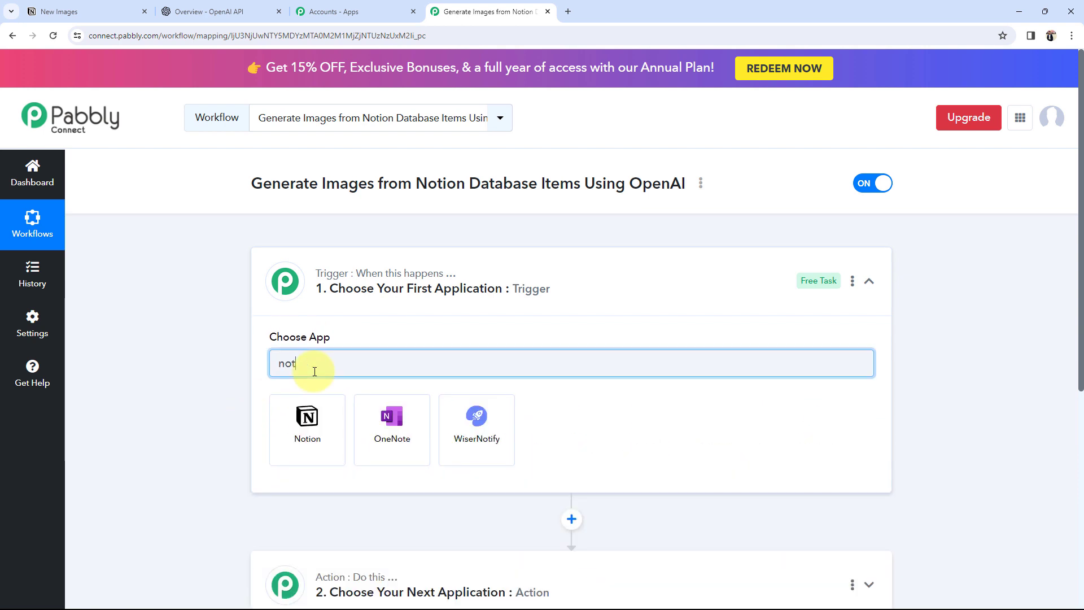
click(307, 411)
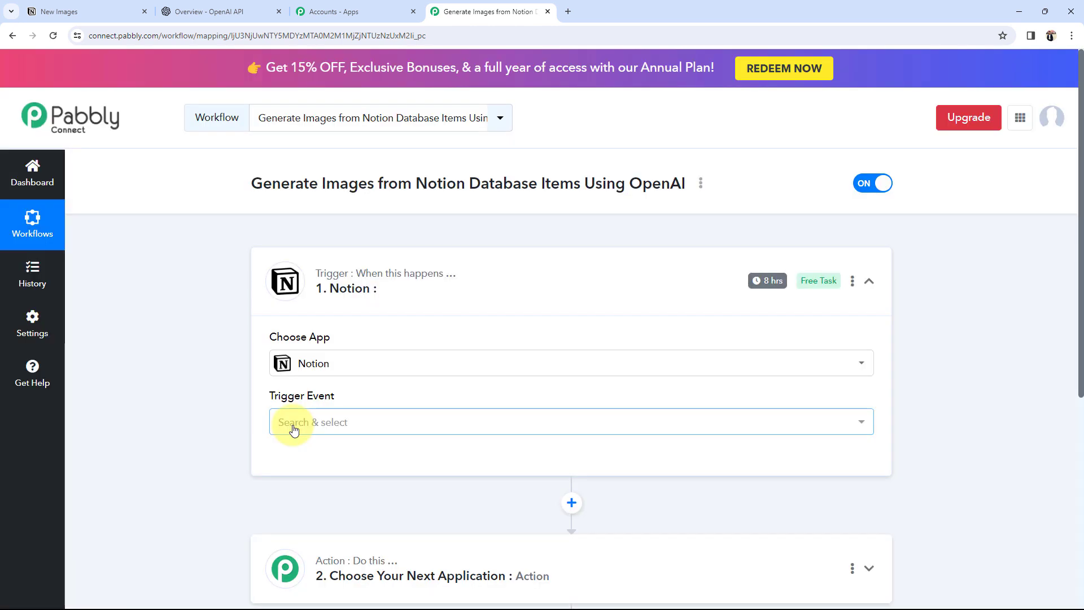
click(293, 428)
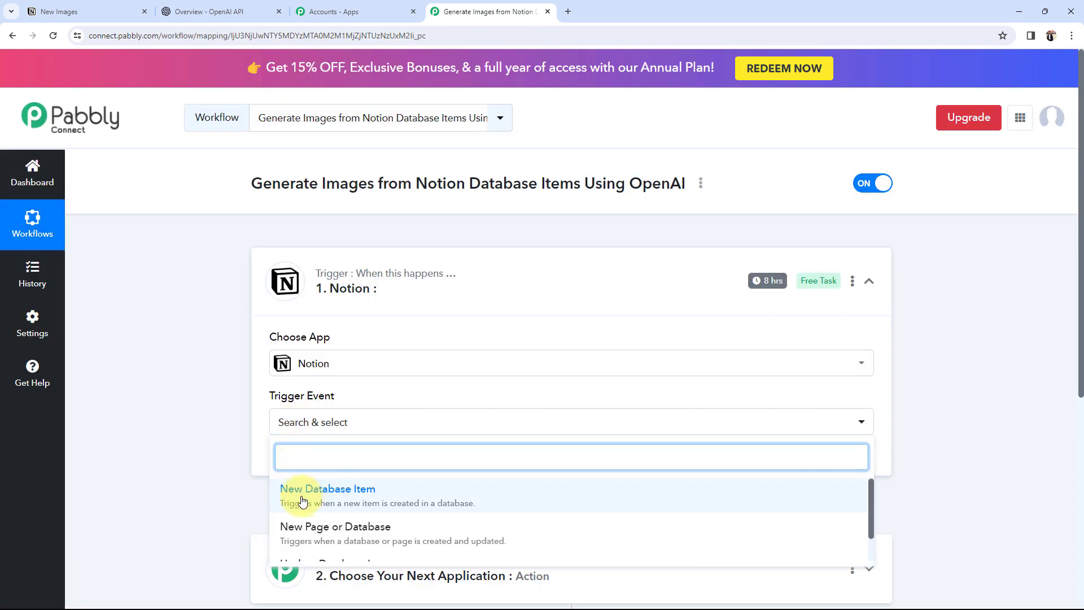
click(340, 504)
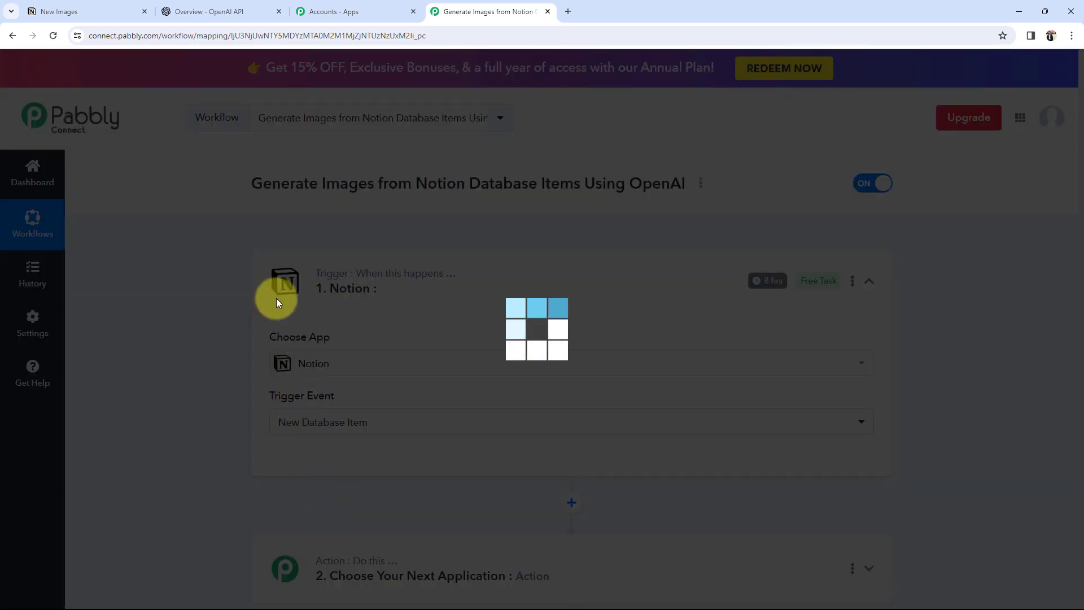
click(70, 12)
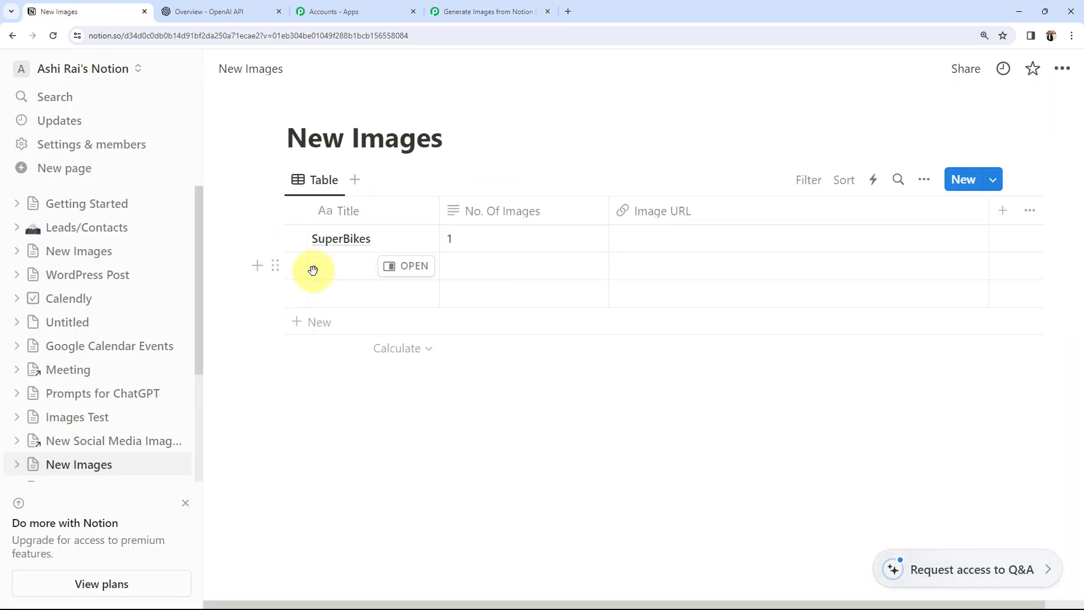
click(354, 275)
key(Escape)
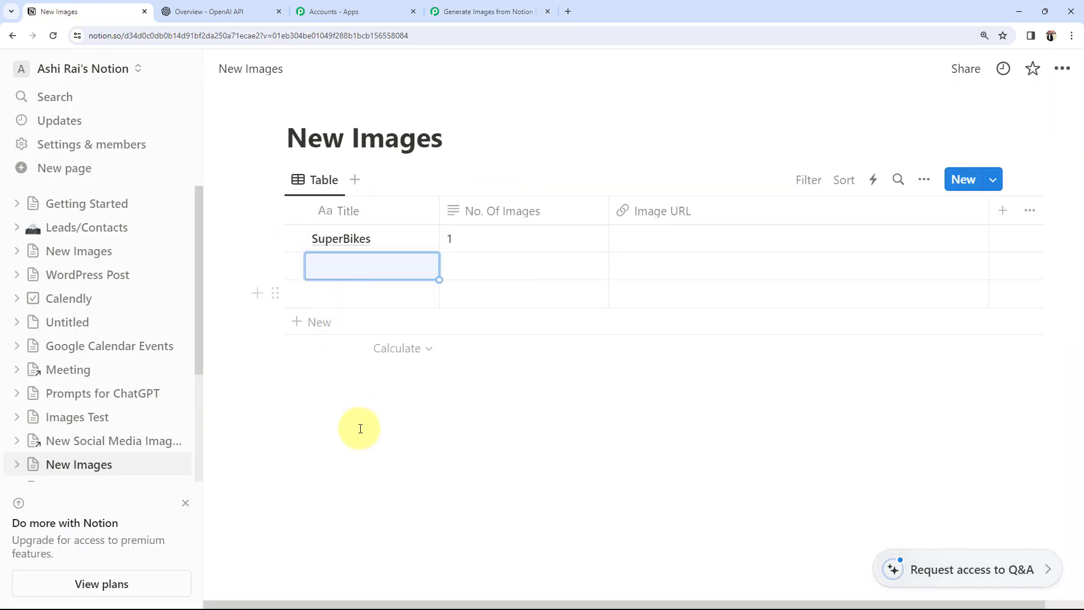
click(361, 428)
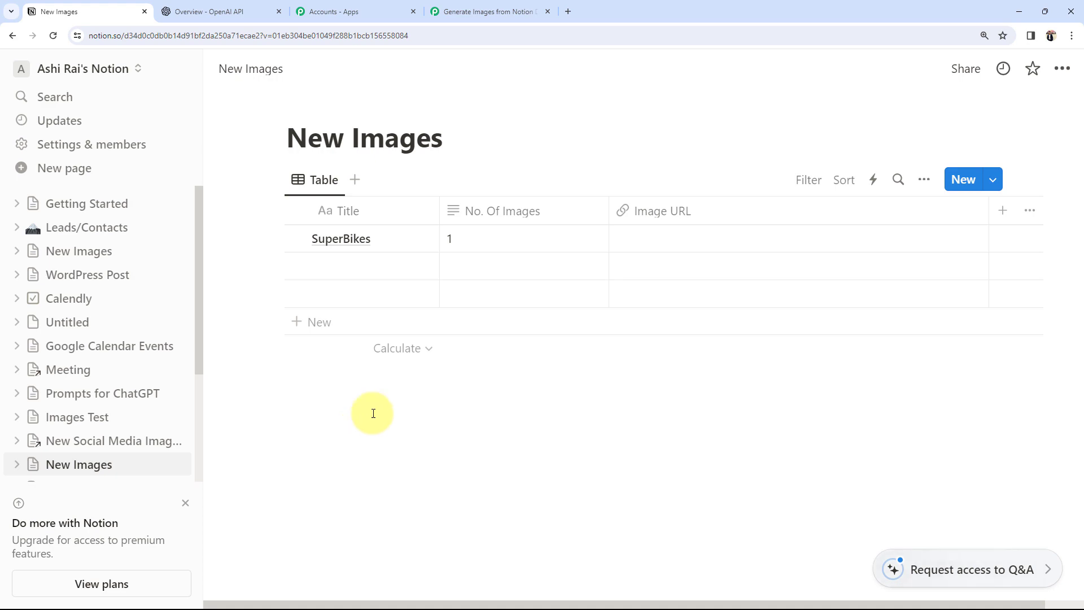
click(489, 11)
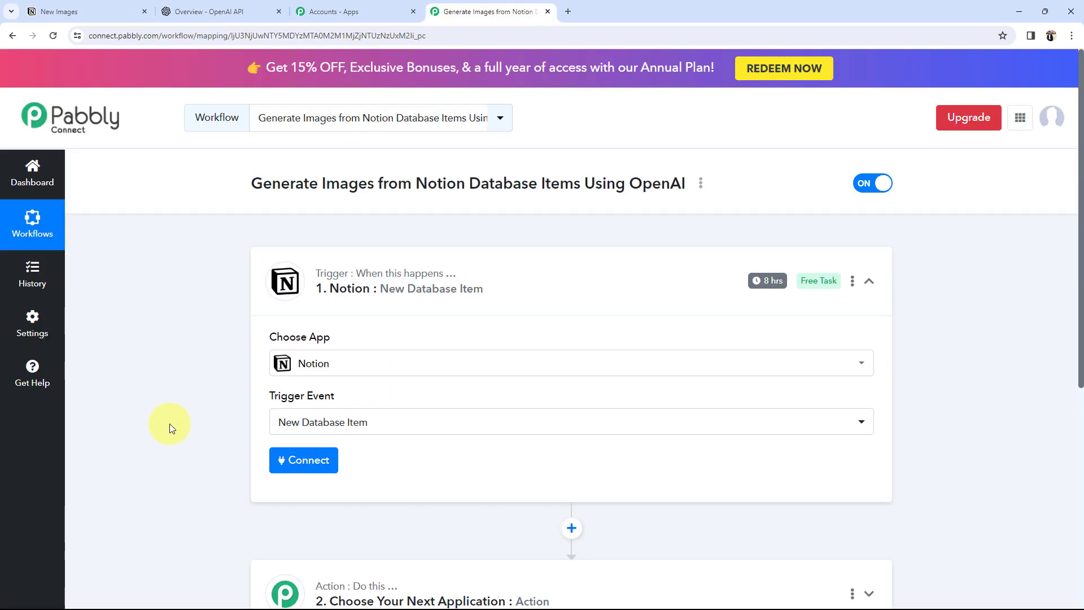
Step: Set the workflow's action to OpenAI (ChatGPT, DALL-E) with the Generate Image (DALL-E) event
scroll(157, 447, down, 4)
click(335, 381)
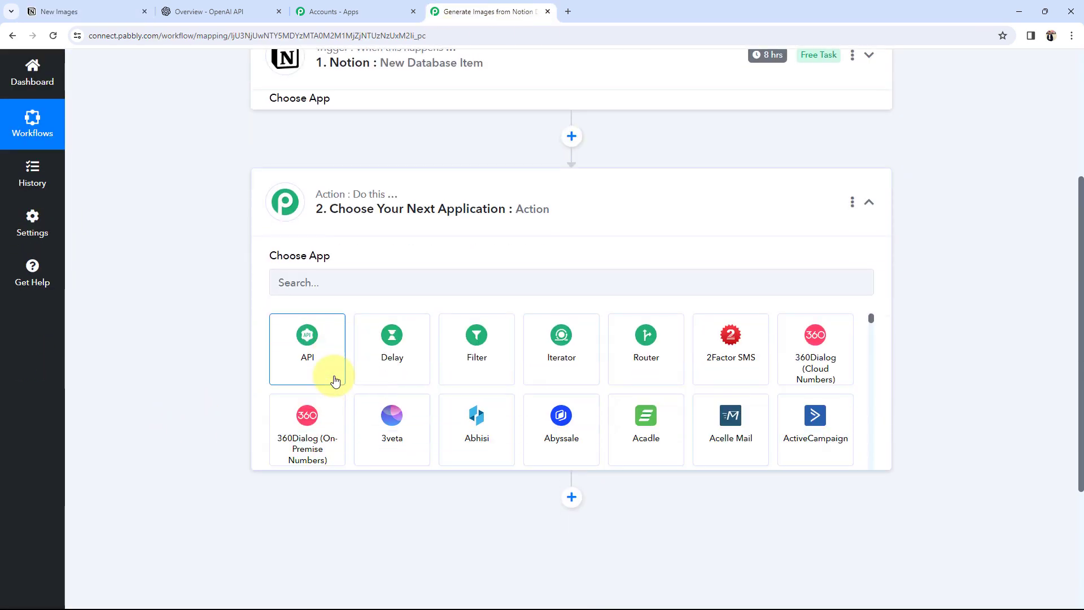
click(342, 279)
text(openai)
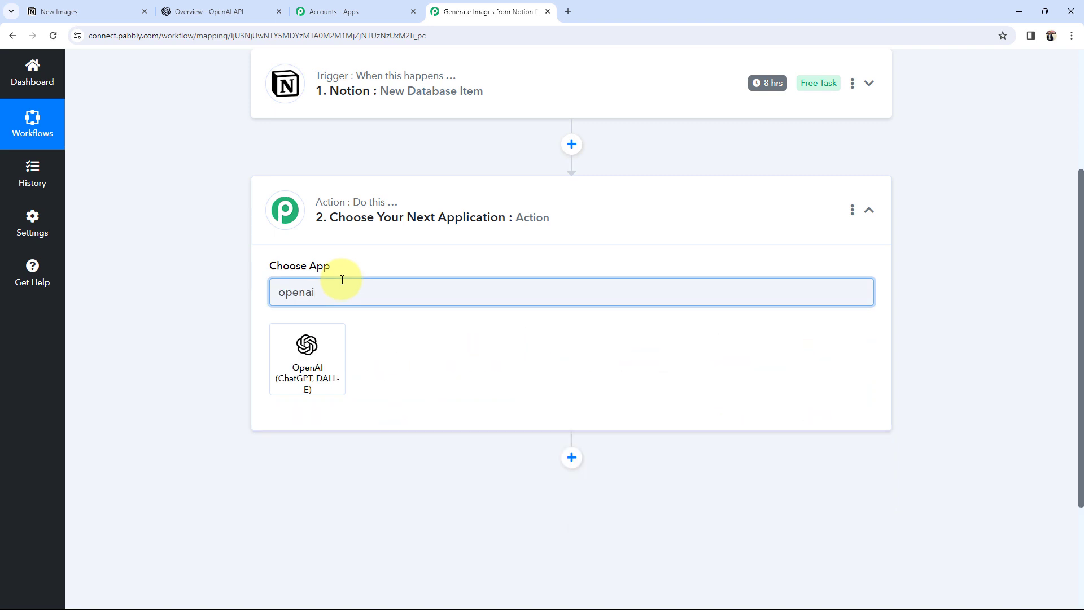
click(292, 355)
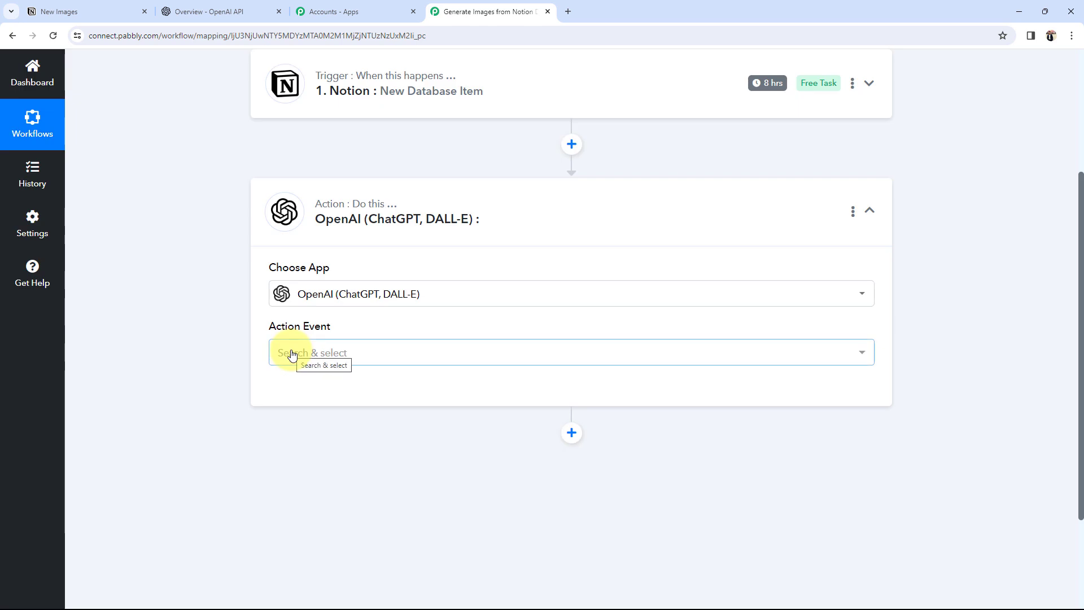
click(313, 353)
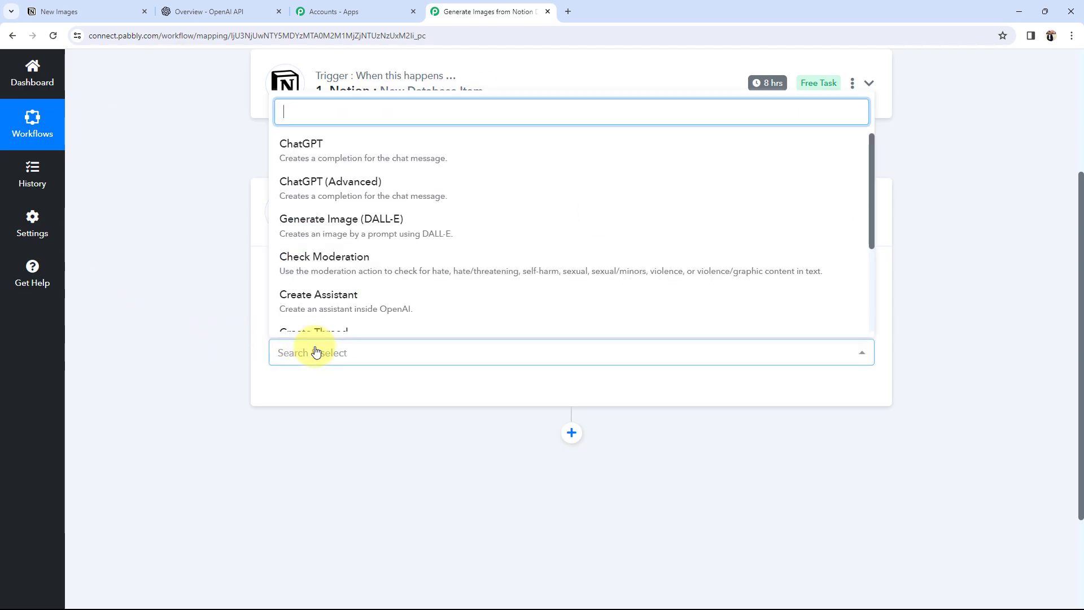
click(312, 220)
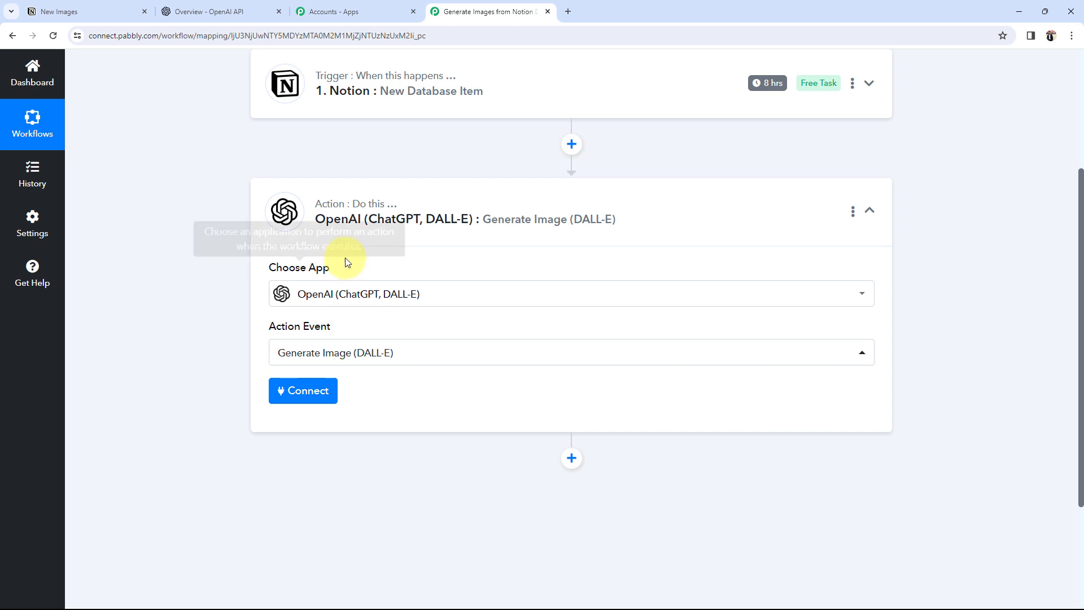
click(361, 228)
Step: Add a new Notion connection to the New Database Item trigger and start its authorization
scroll(198, 286, up, 4)
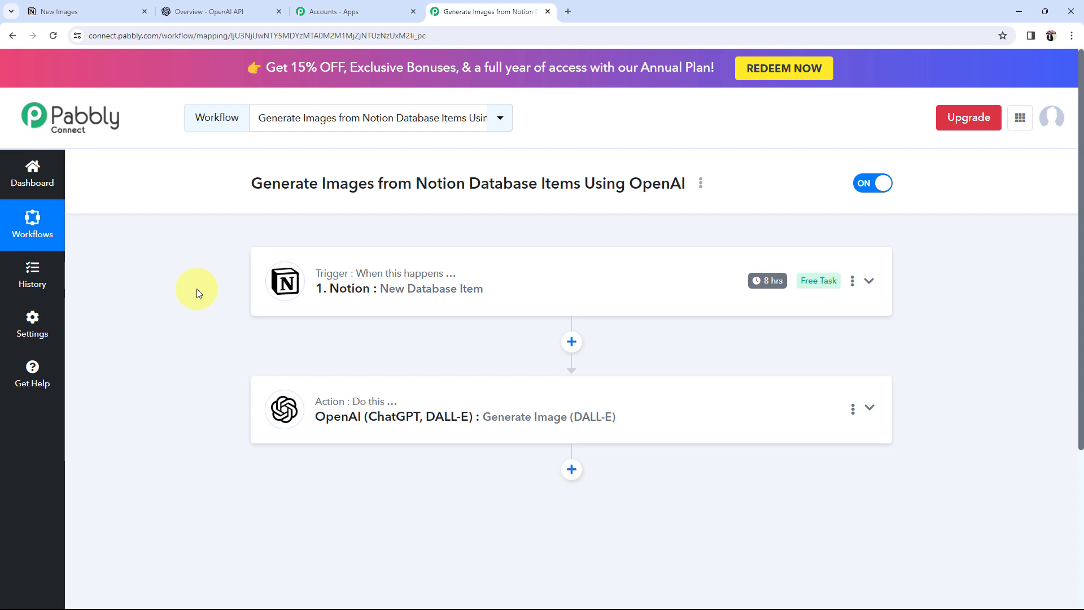
click(255, 288)
click(292, 455)
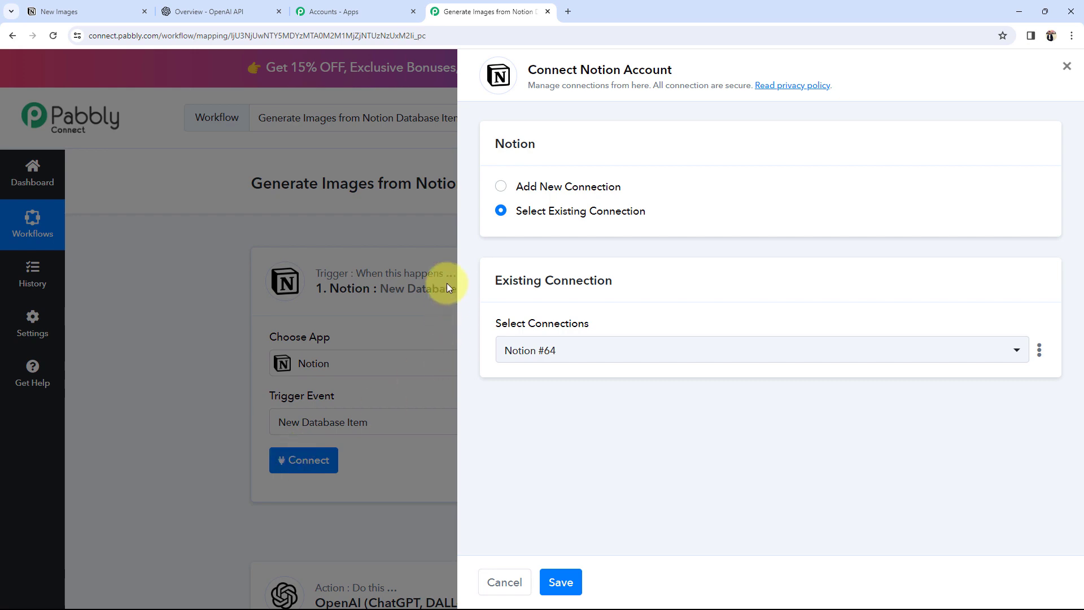
click(500, 186)
click(568, 332)
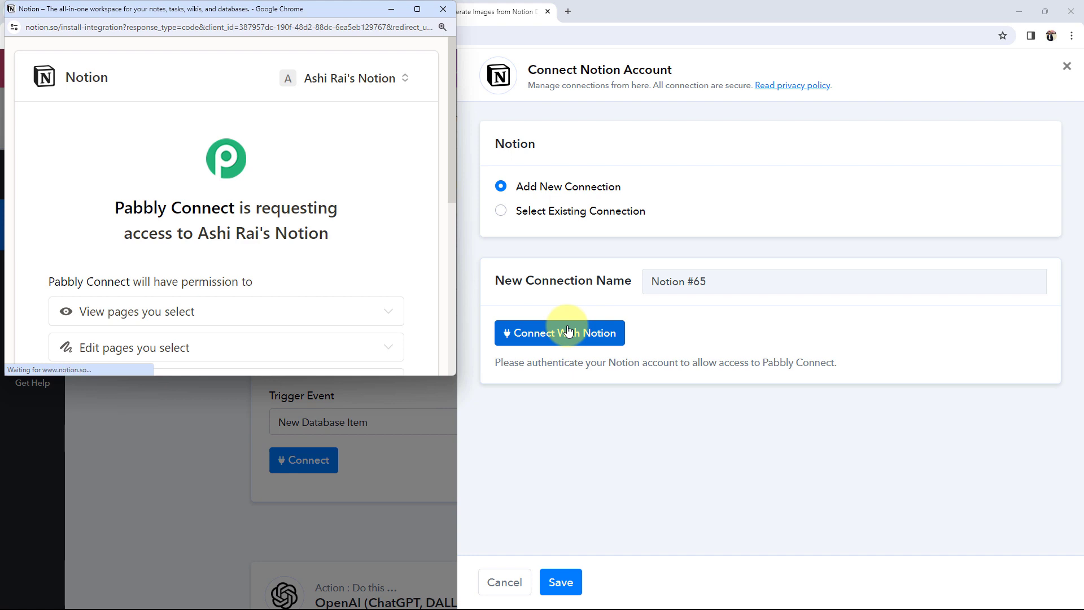
Step: Grant Pabbly Connect access to only the New Images page near the end of the Notion page list
scroll(251, 252, down, 5)
click(266, 256)
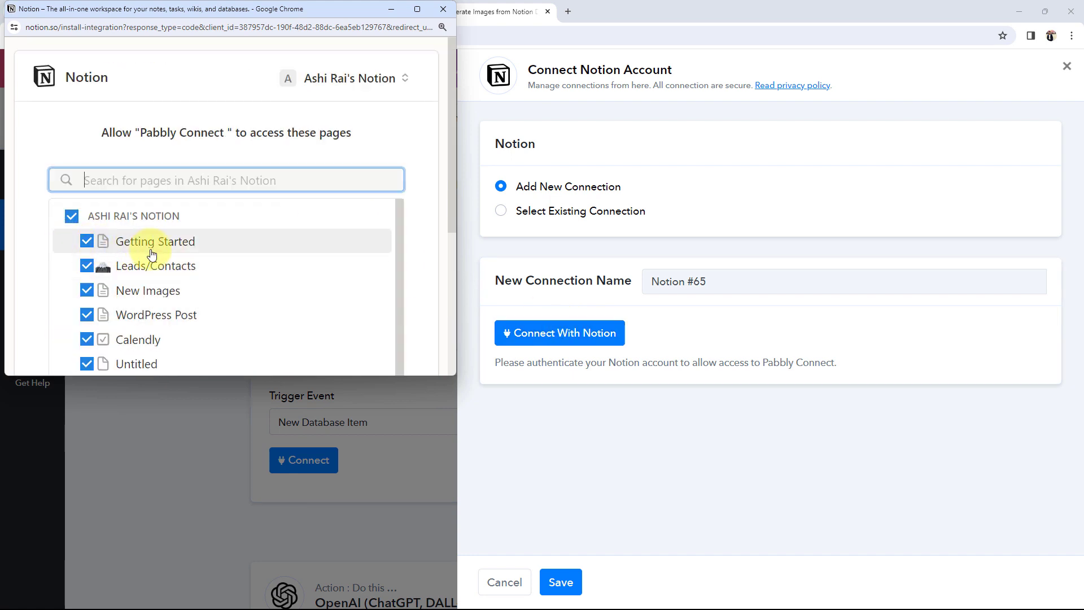
scroll(149, 248, down, 1)
scroll(156, 257, down, 5)
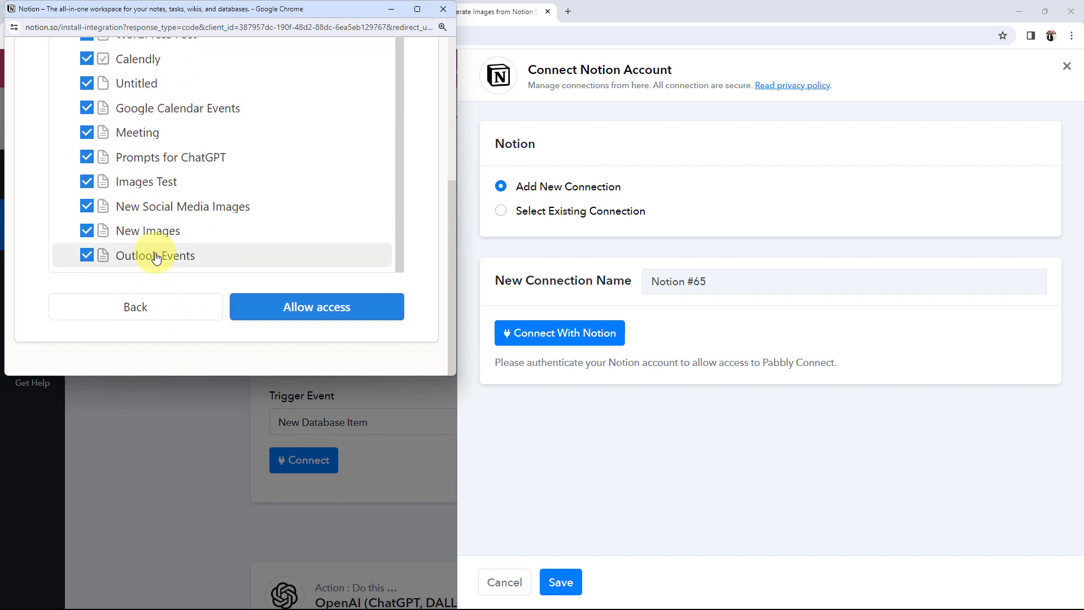
scroll(157, 258, up, 8)
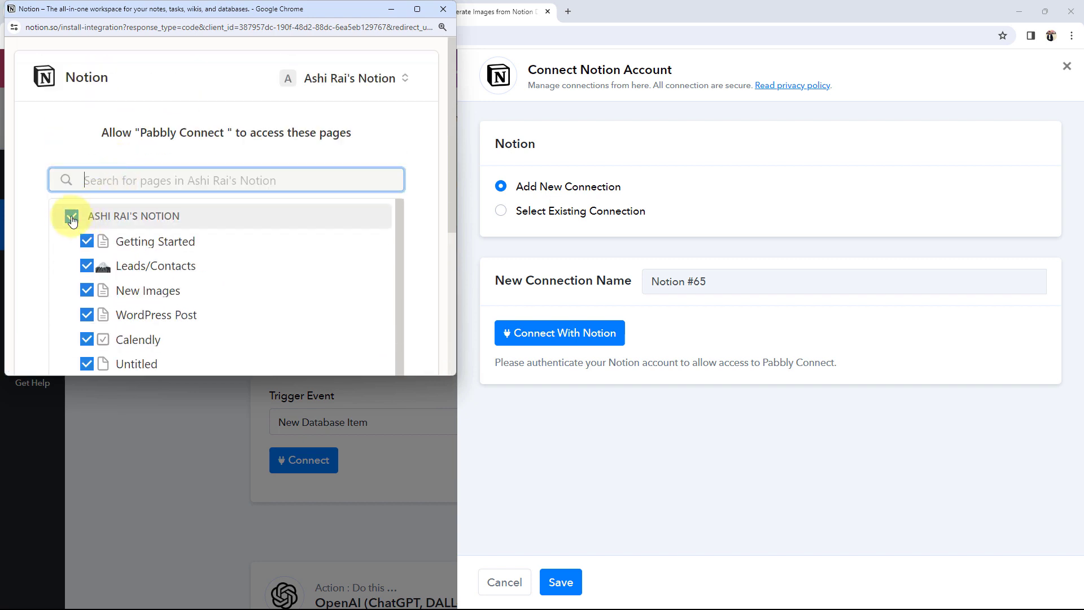
click(71, 219)
scroll(66, 265, down, 5)
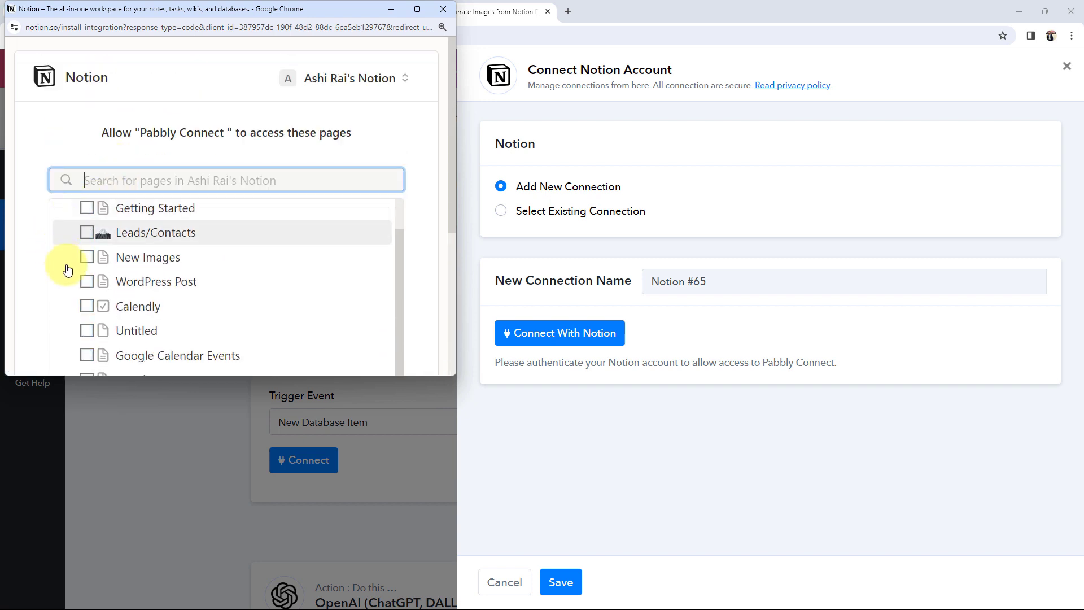
scroll(169, 293, down, 1)
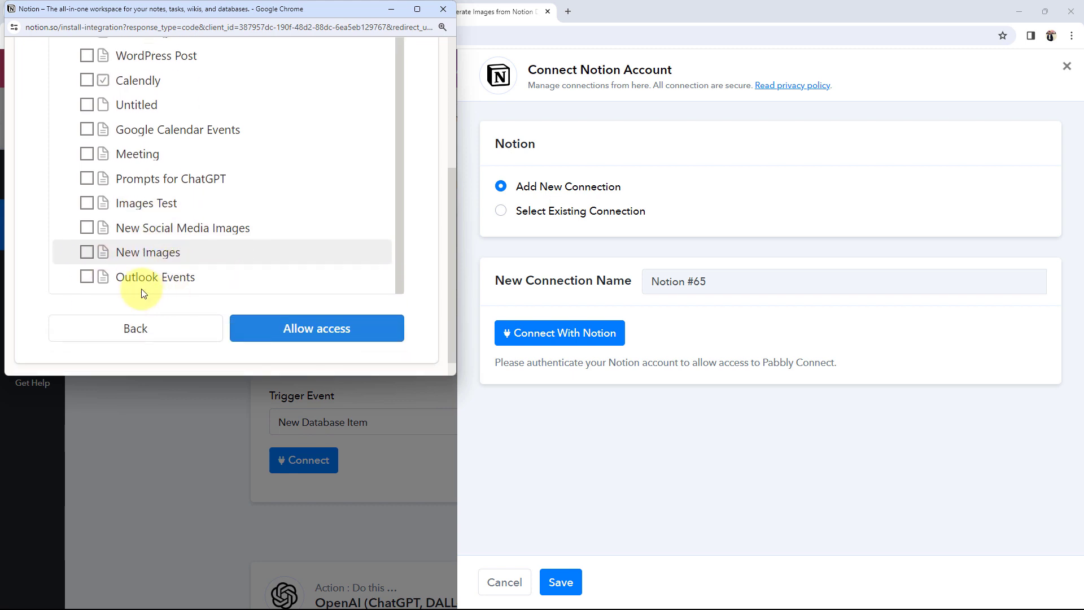
click(90, 258)
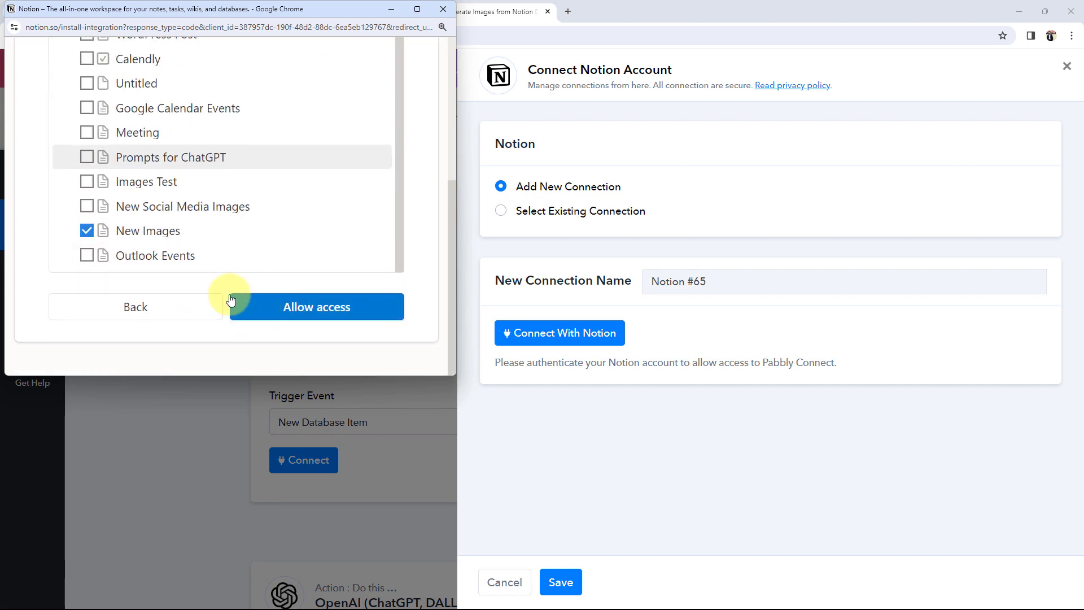
click(249, 296)
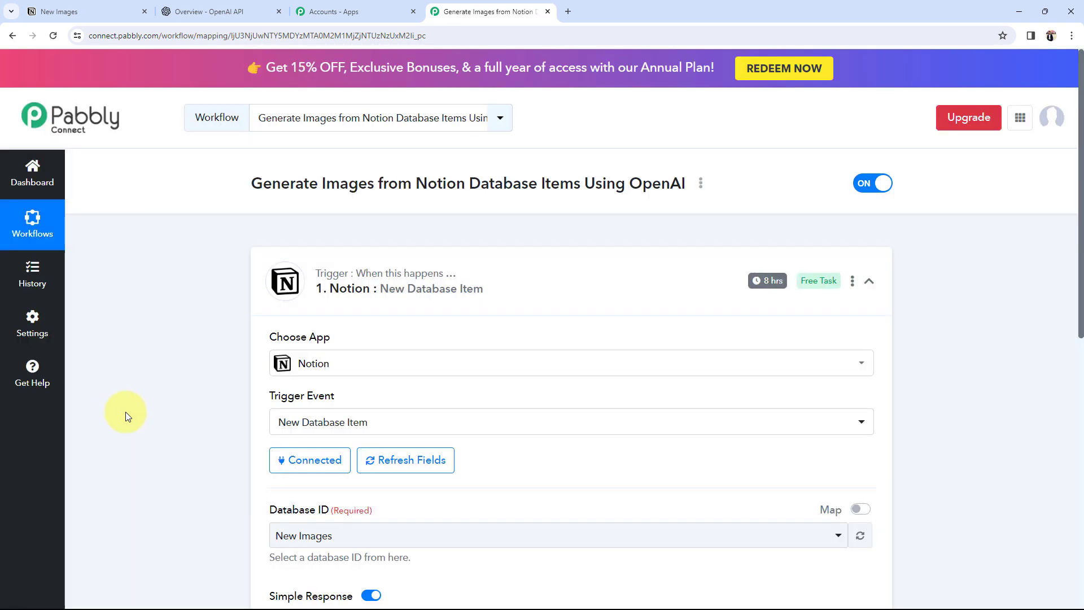
Step: Keep New Images as the Notion trigger's database ID
scroll(125, 412, down, 3)
drag(268, 341, 331, 342)
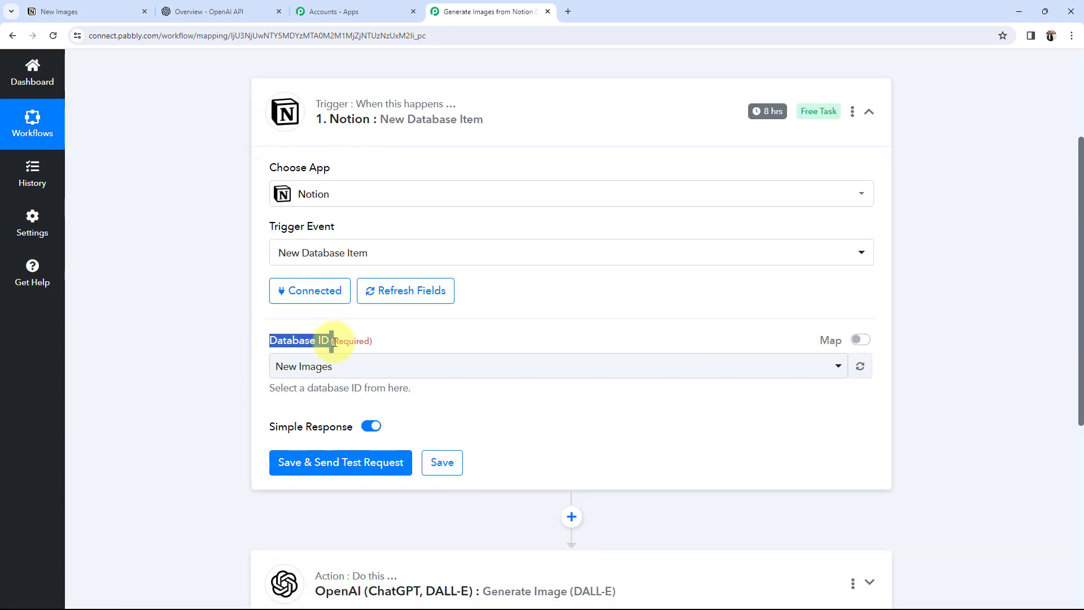
click(343, 366)
click(292, 439)
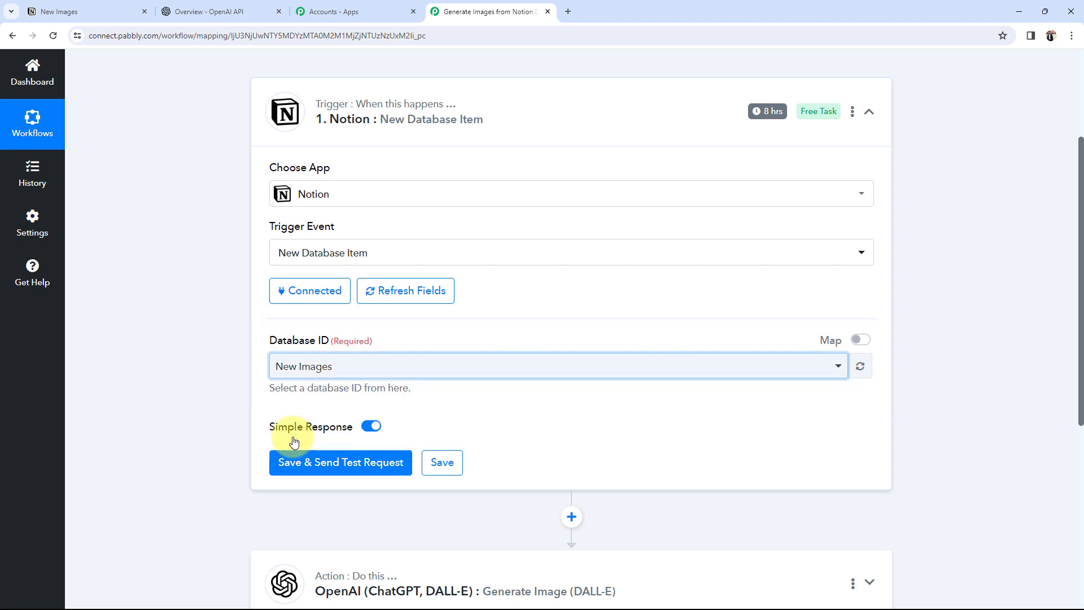
Step: Check the New Images table in Notion, and return to the workflow to save the trigger with a test request
click(56, 10)
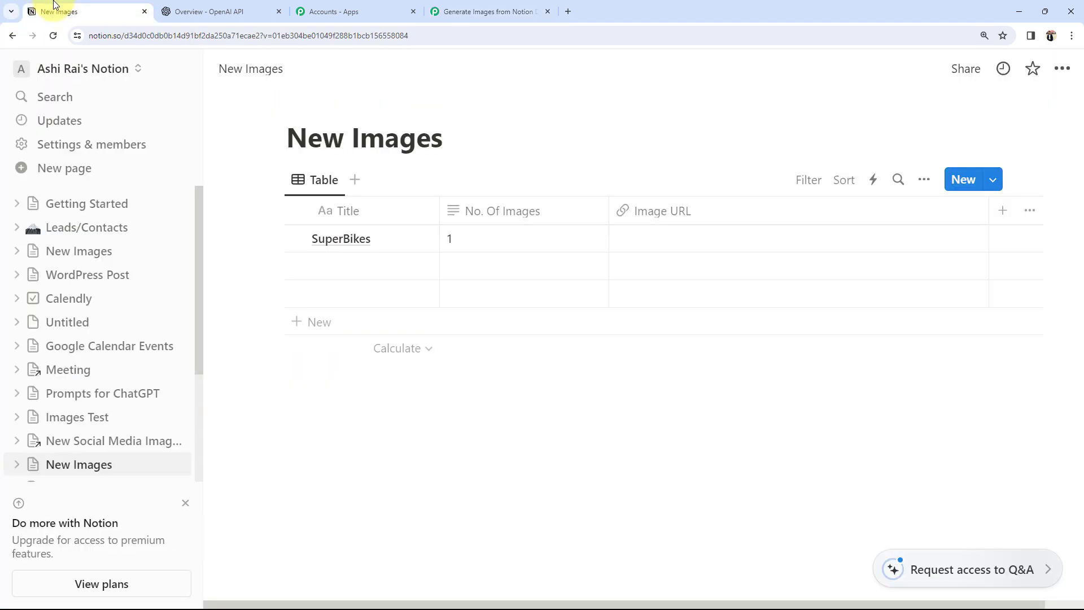
click(491, 11)
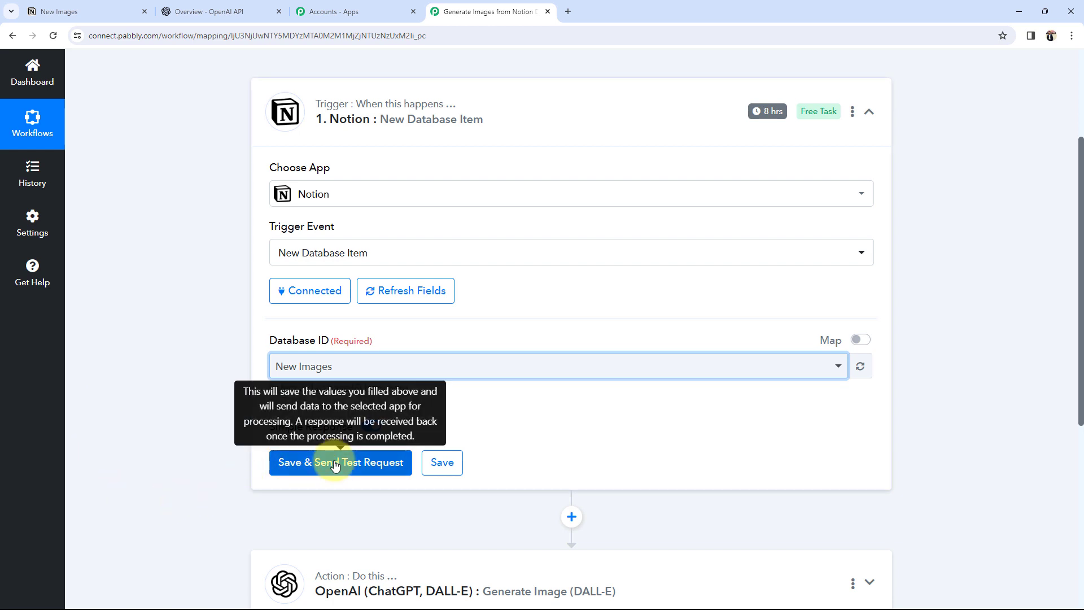
click(57, 10)
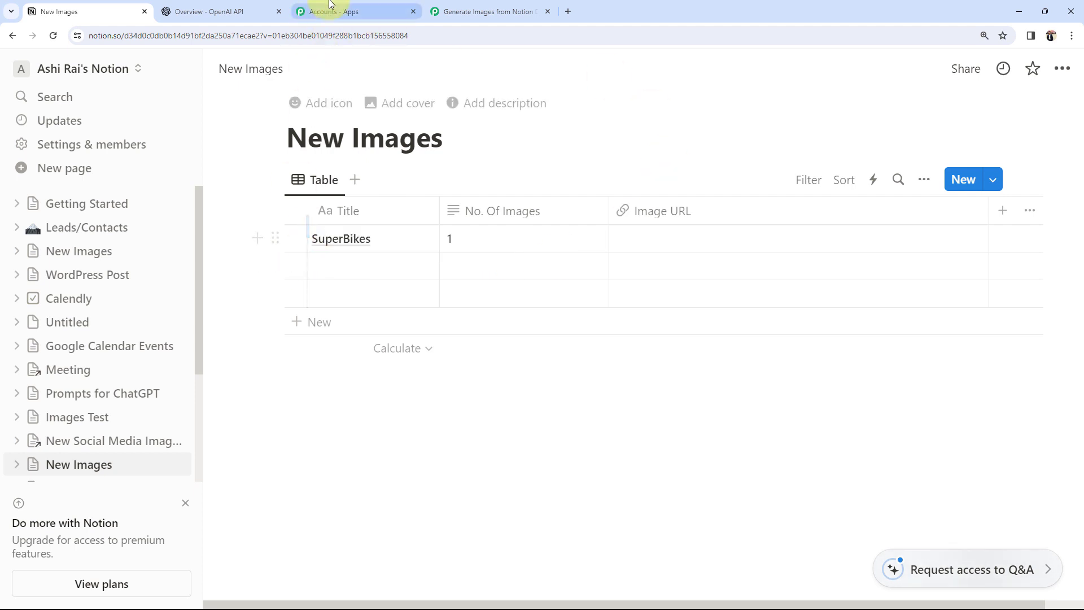
click(491, 12)
click(308, 475)
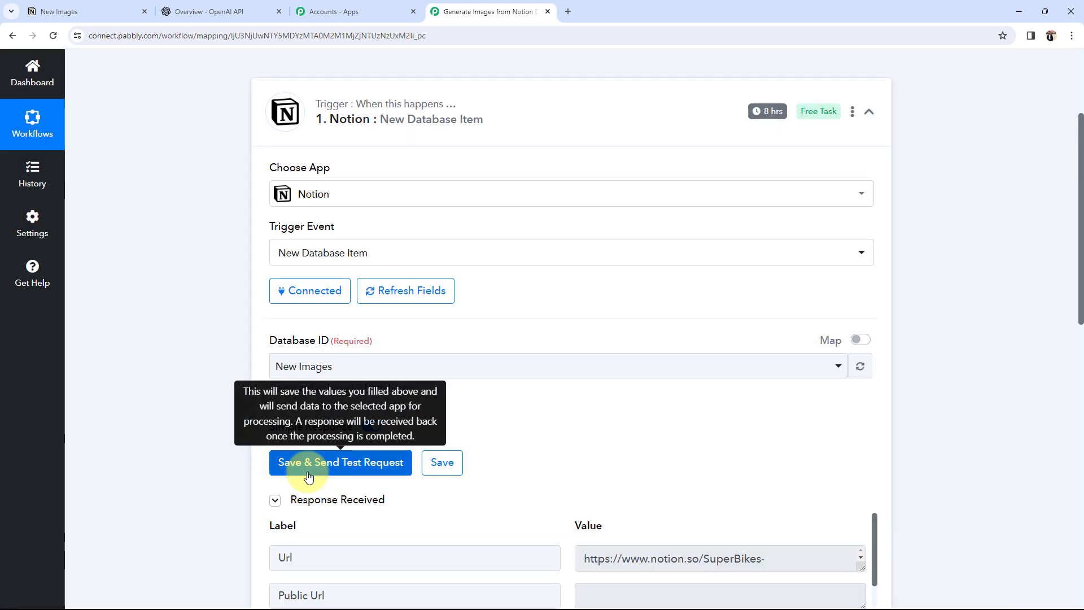
Step: Examine the trigger's test response for the item URL, the title text content and the number of images
scroll(184, 489, down, 4)
drag(577, 338, 797, 320)
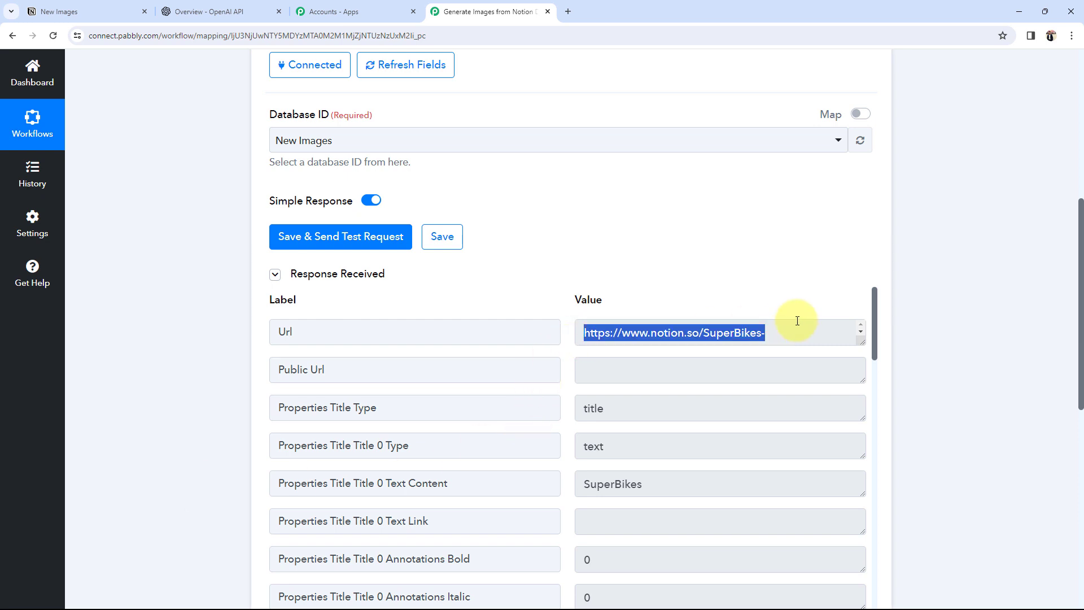
click(477, 405)
scroll(206, 431, down, 2)
click(709, 360)
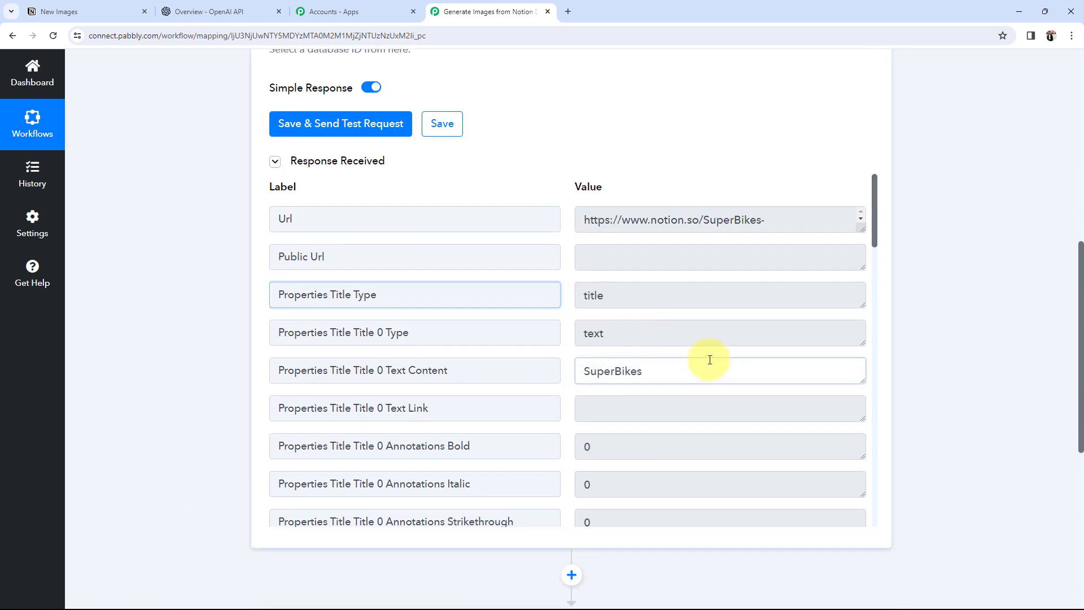
drag(710, 360, 579, 365)
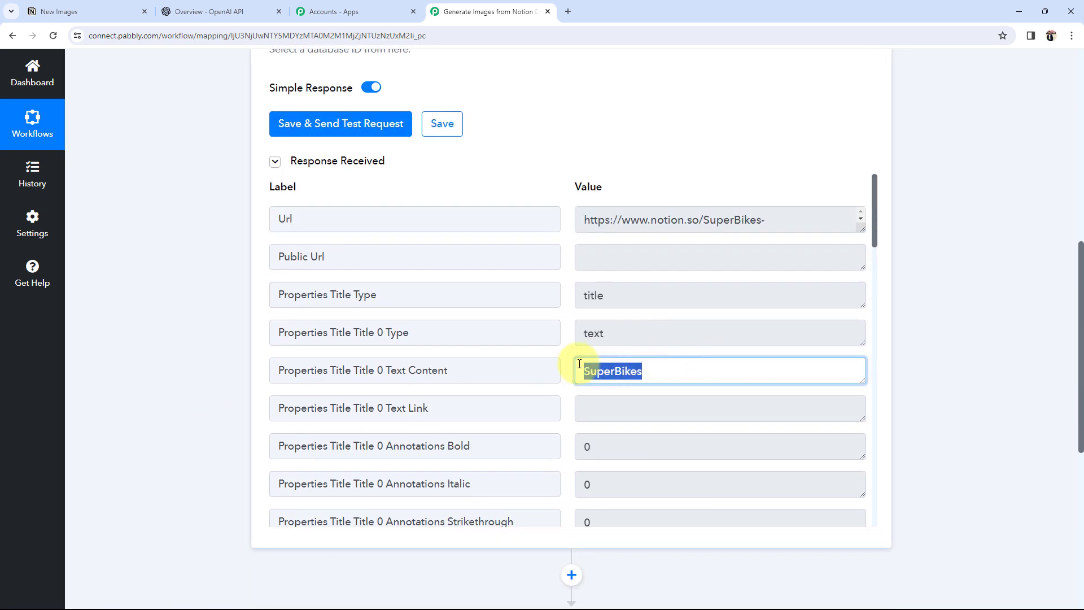
scroll(581, 366, down, 7)
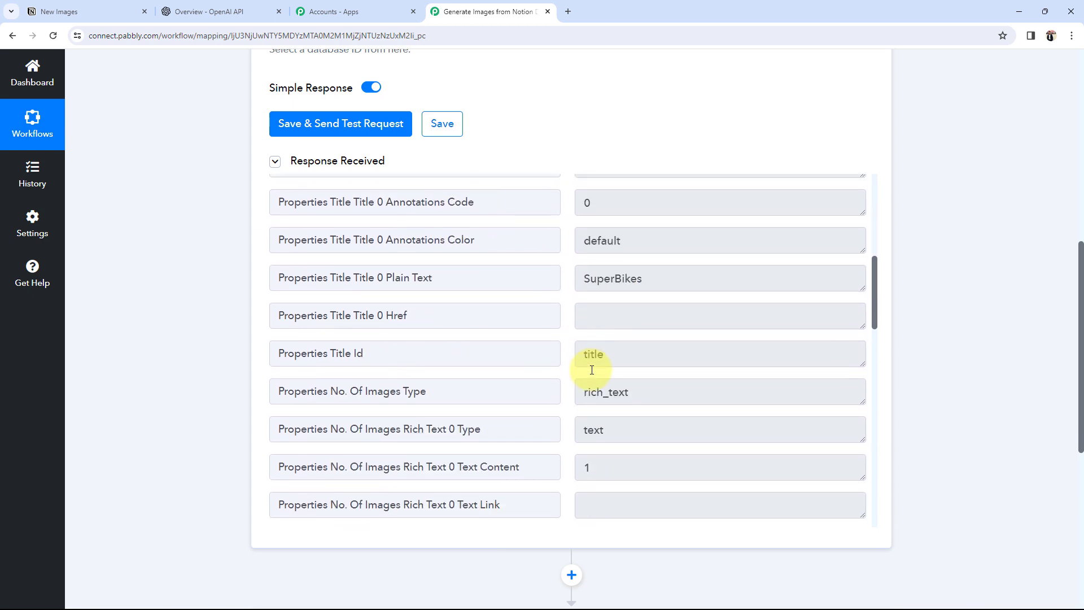
drag(609, 467, 578, 469)
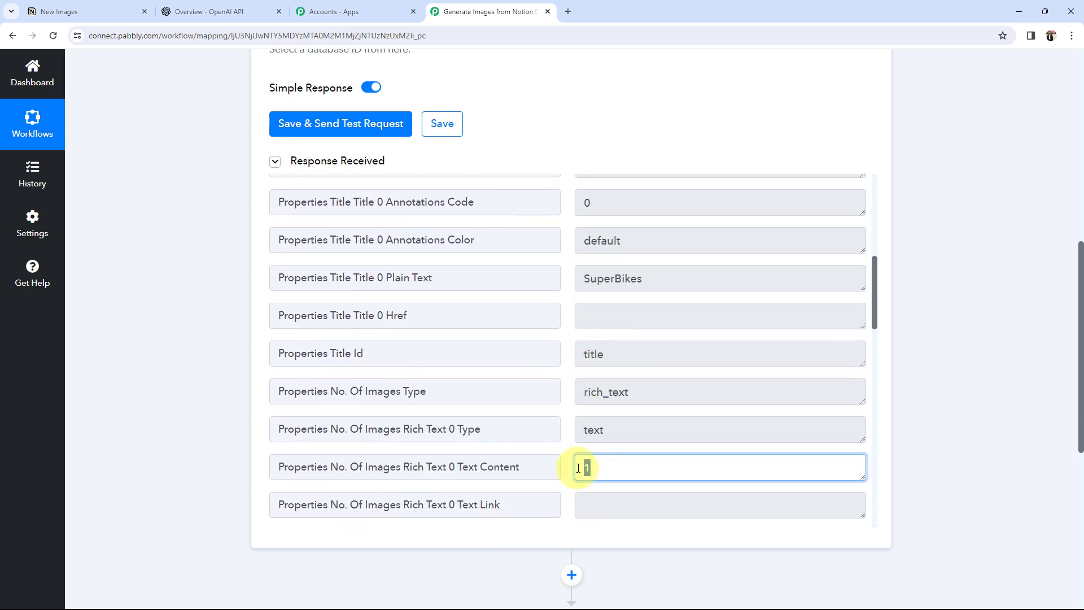
scroll(642, 375, down, 7)
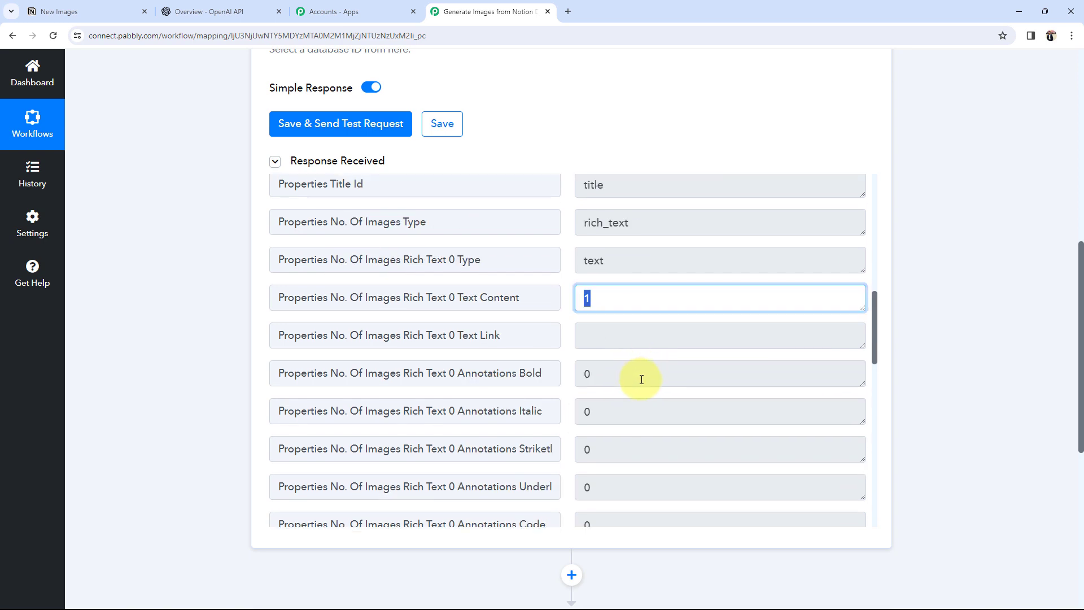
scroll(649, 400, down, 4)
scroll(649, 400, up, 12)
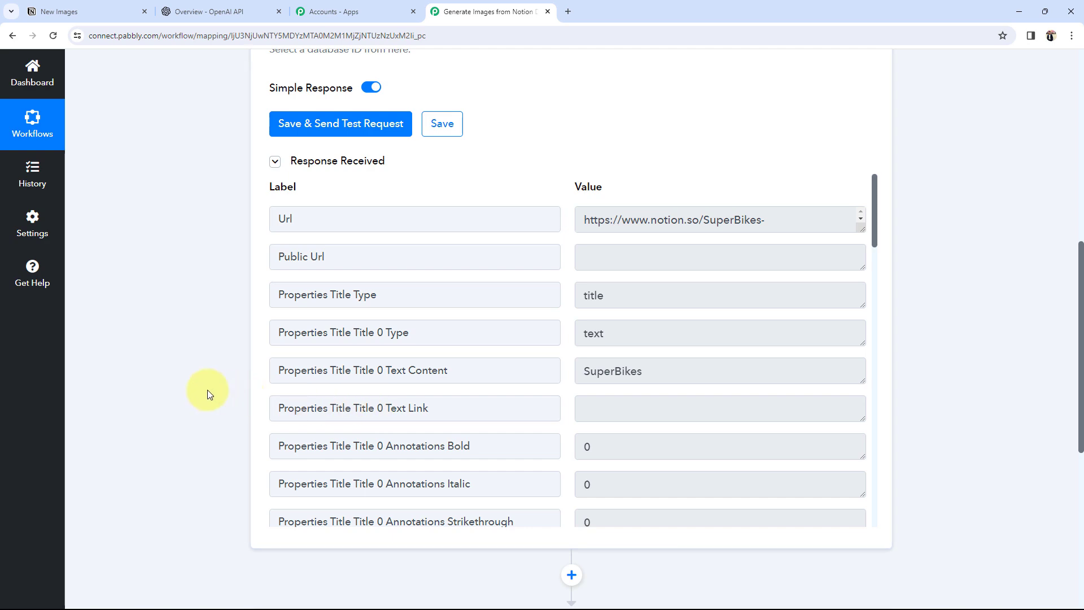
Step: Collapse the Notion trigger, and switch to Notion and back to review the New Images table
scroll(207, 394, up, 12)
click(553, 283)
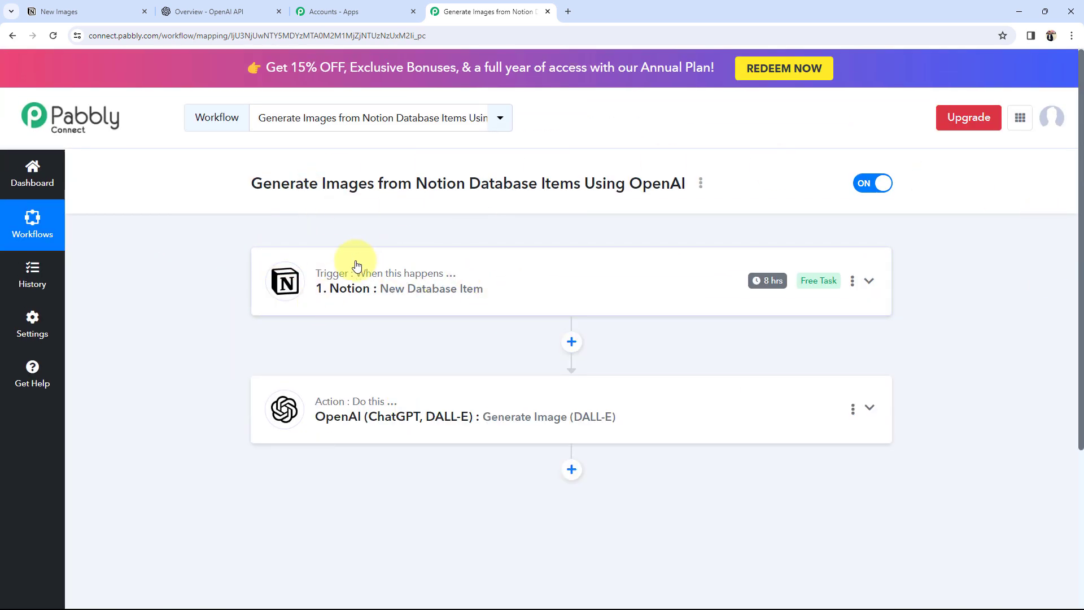
click(84, 10)
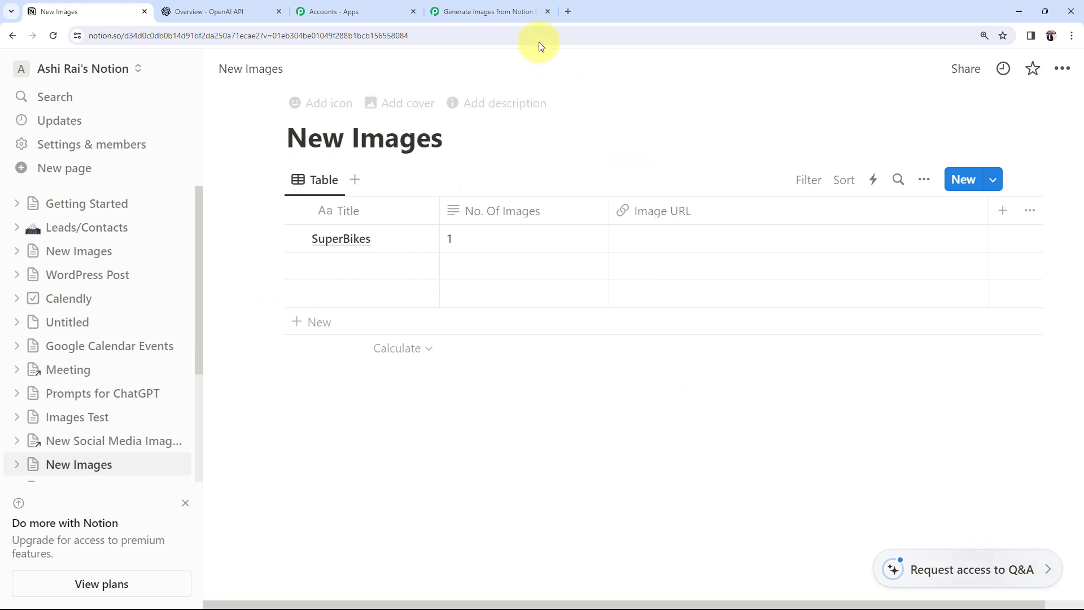
click(489, 11)
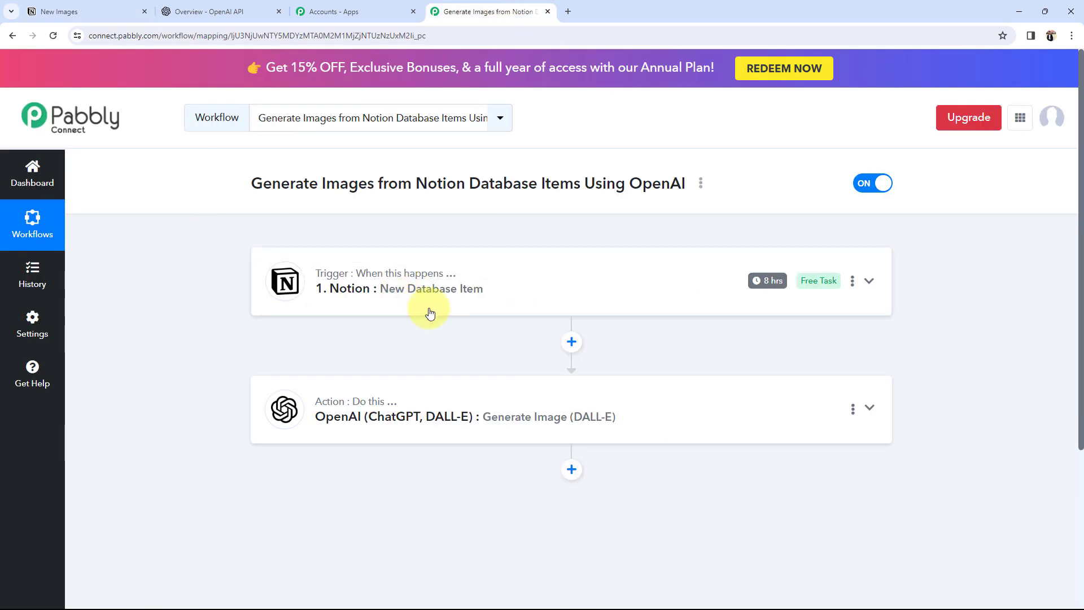
Step: Open the OpenAI action's connection settings and choose to add a new connection
click(290, 416)
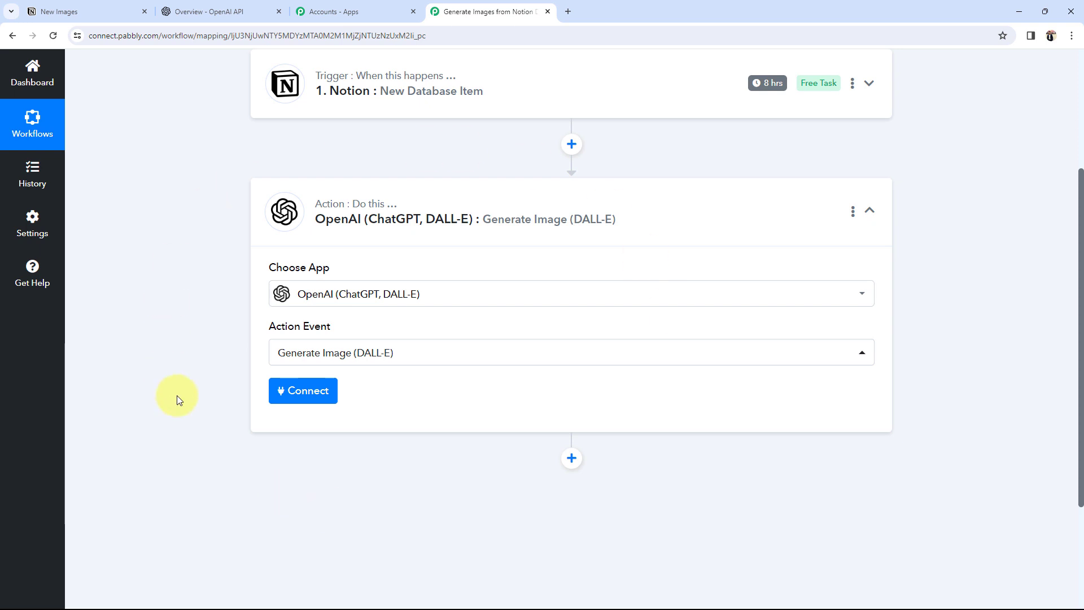
click(317, 397)
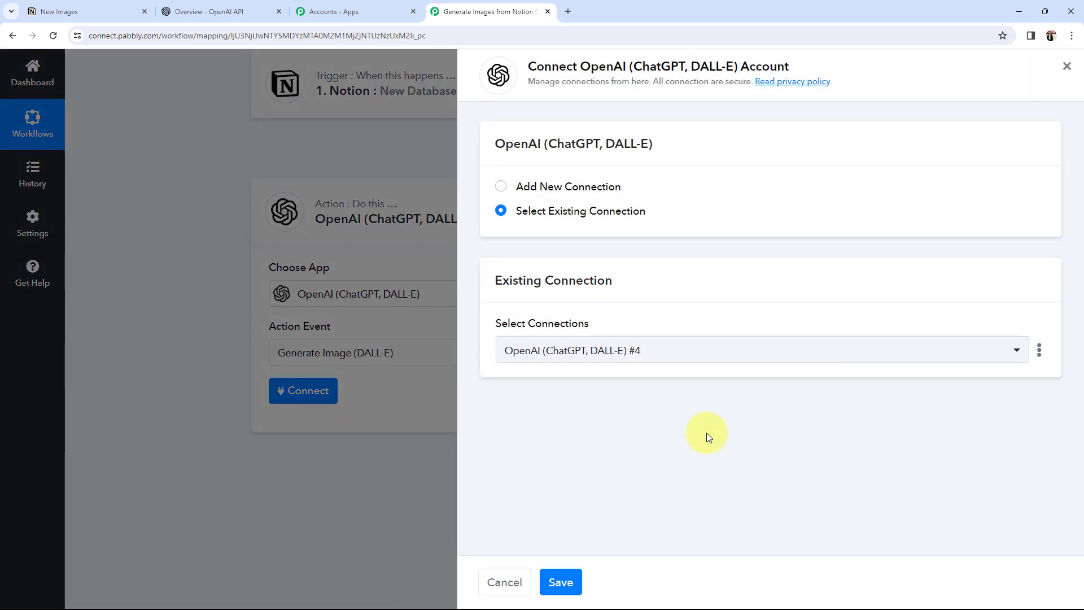
click(499, 185)
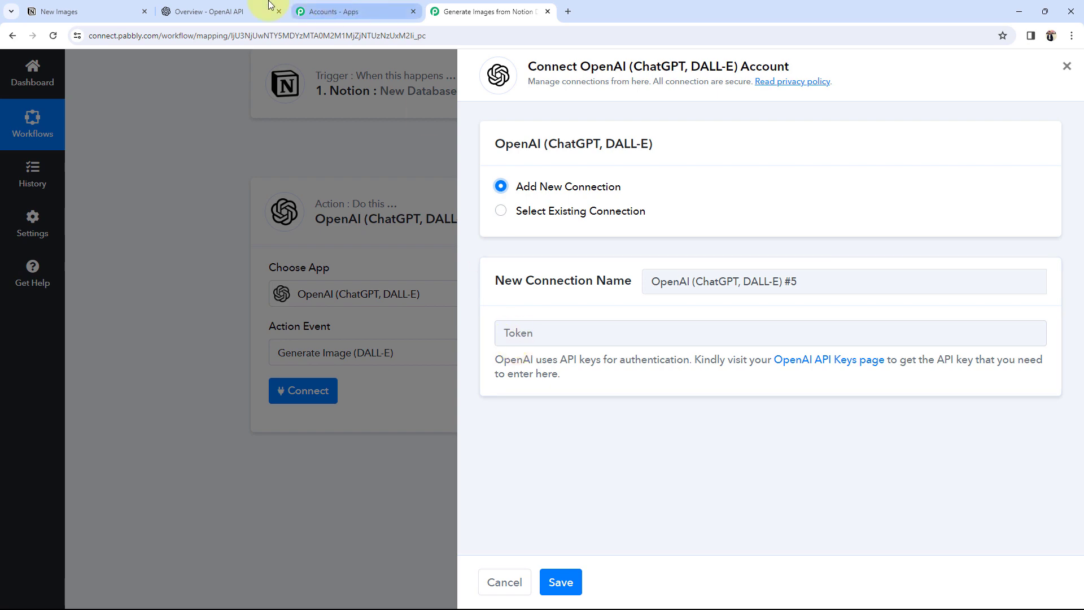
Step: Open the OpenAI API Keys page in a separate tab, view where secret keys are created, and return to the workflow
click(246, 10)
click(464, 12)
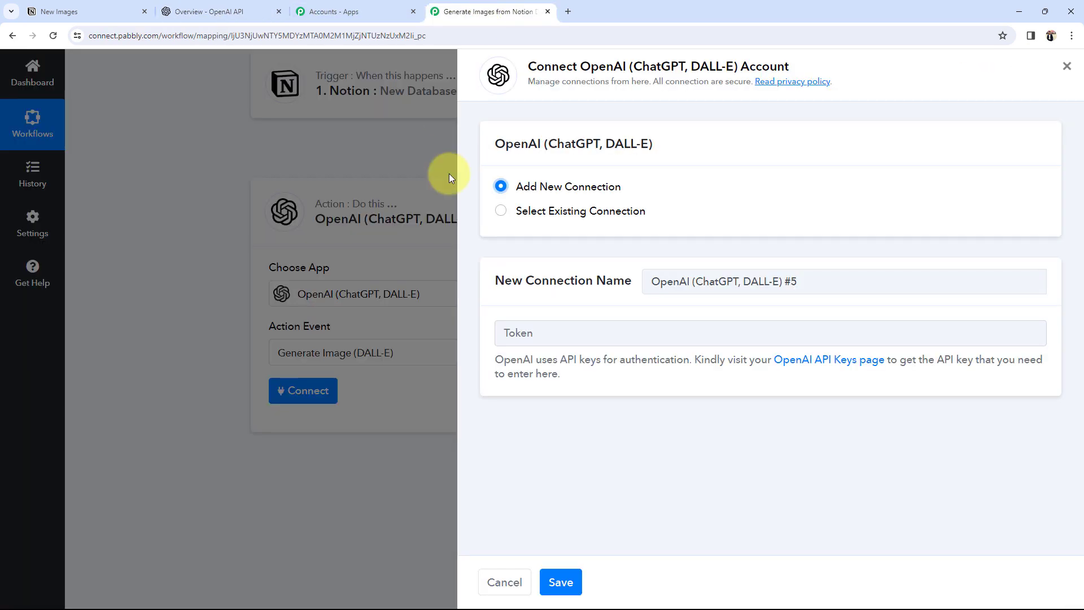
right_click(798, 359)
click(824, 367)
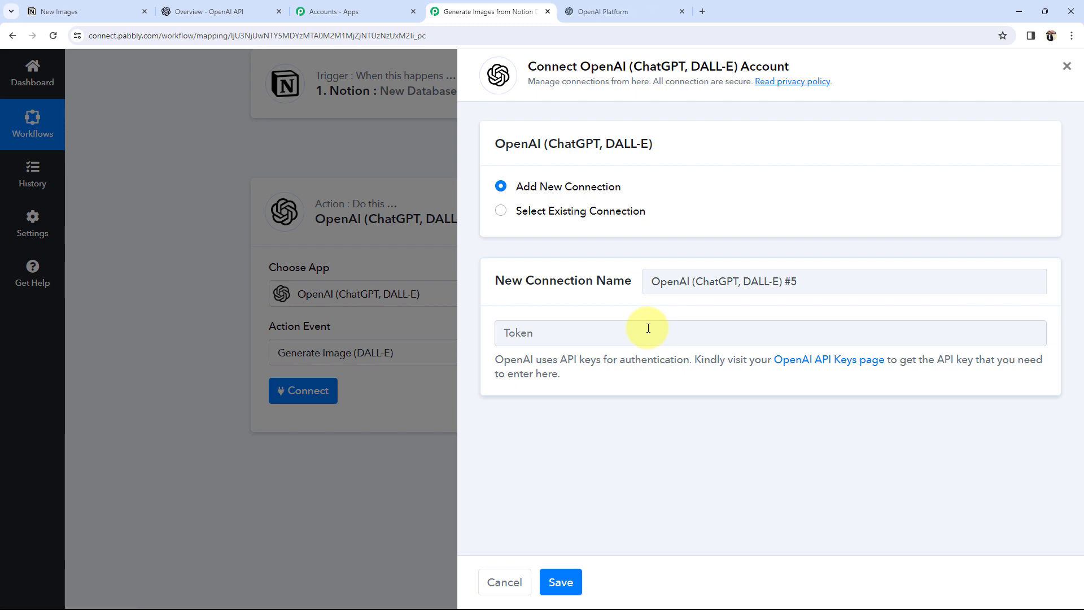
click(621, 10)
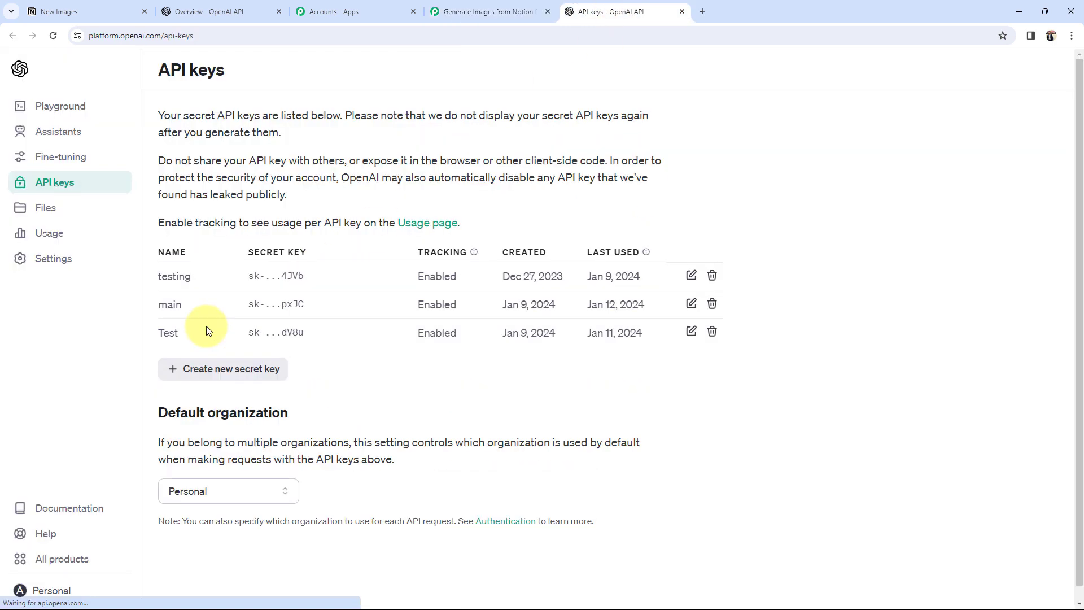
click(215, 367)
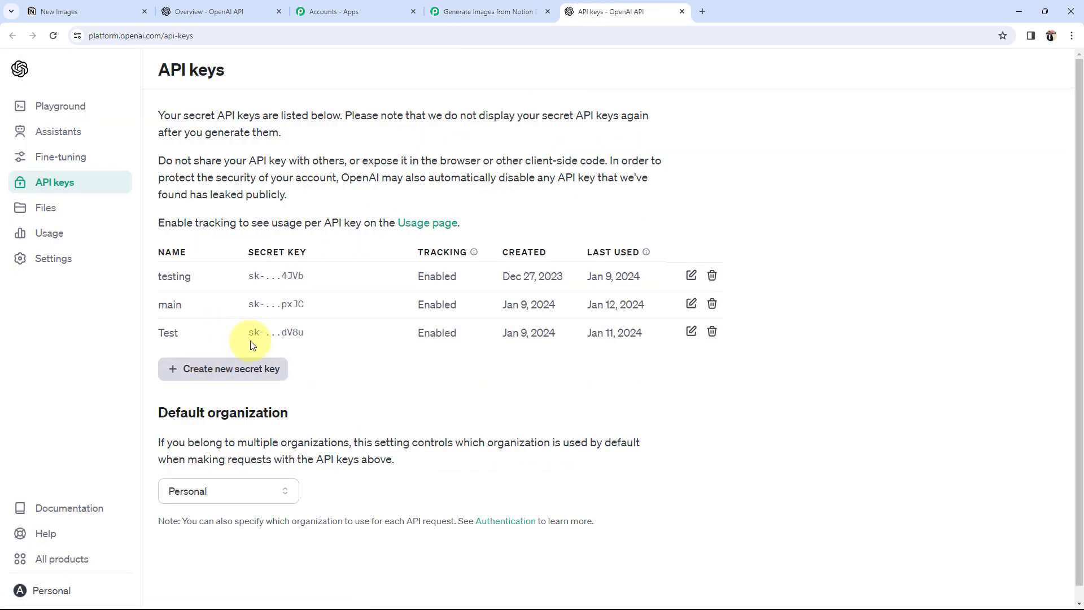
click(682, 11)
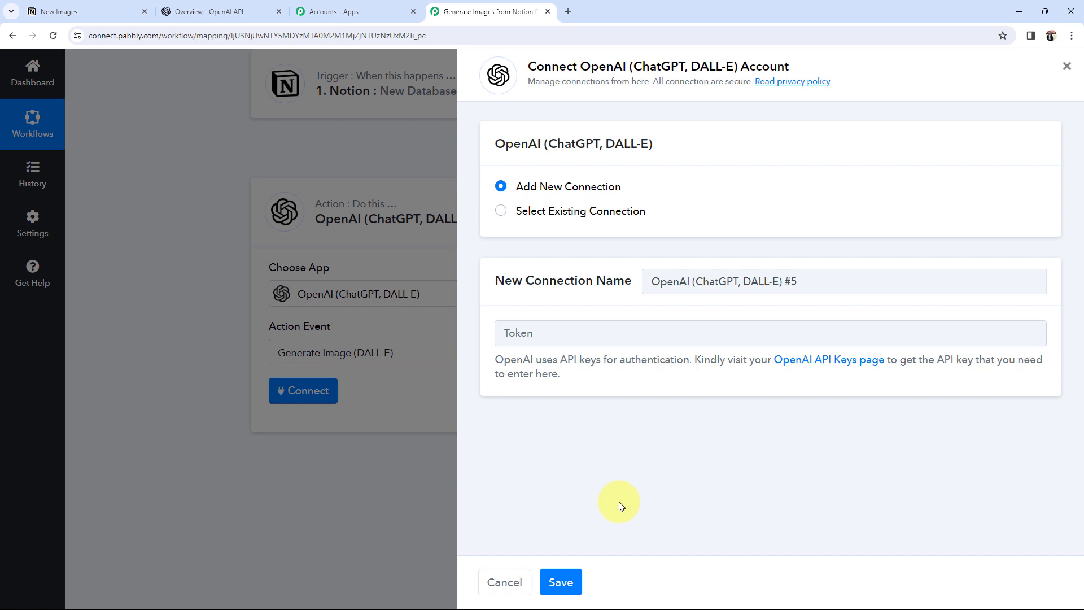
Step: Connect the OpenAI action with the existing connection OpenAI (ChatGPT, DALL-E) #4 and choose dall-e-2 as the model
click(501, 214)
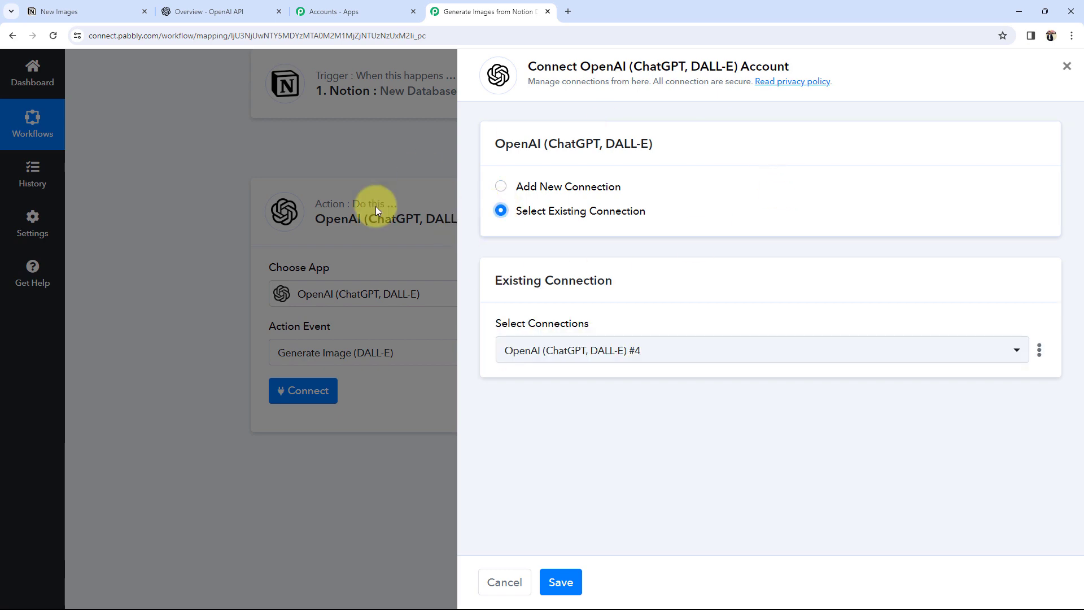
click(556, 582)
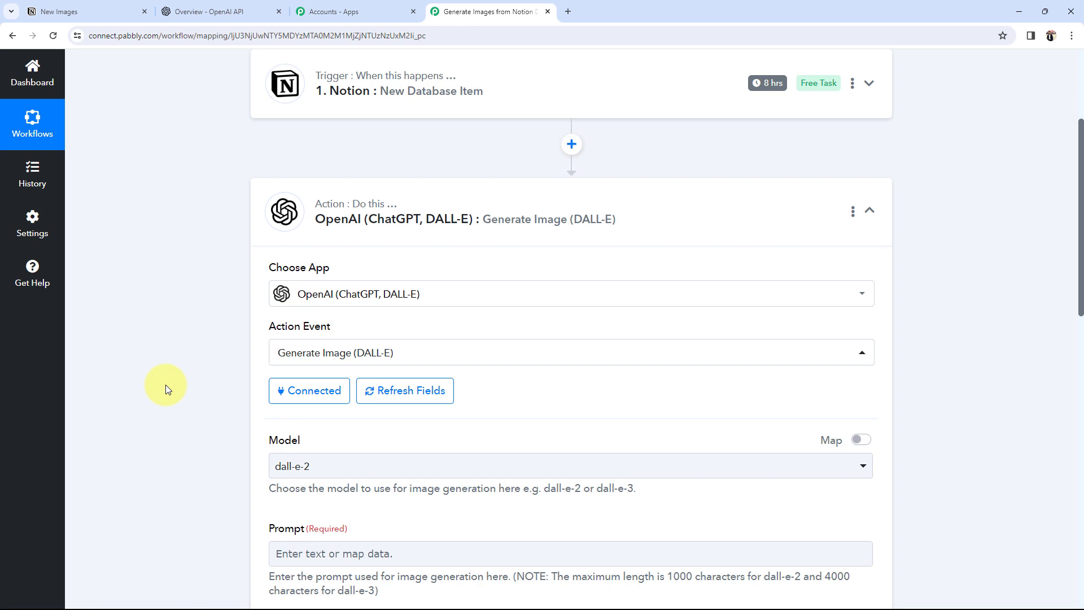
scroll(147, 362, down, 3)
click(350, 298)
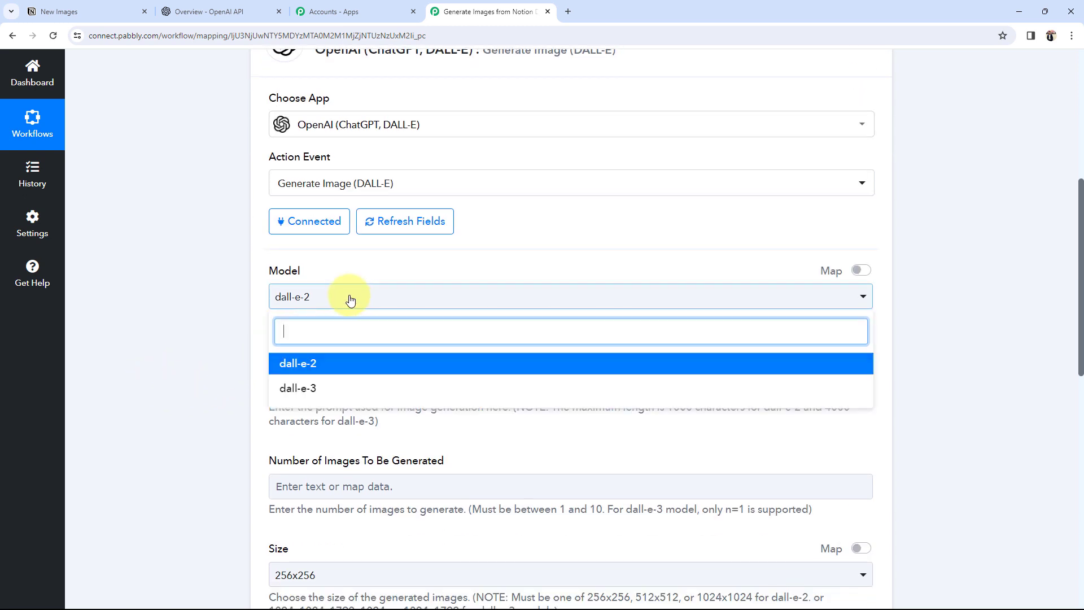
click(287, 363)
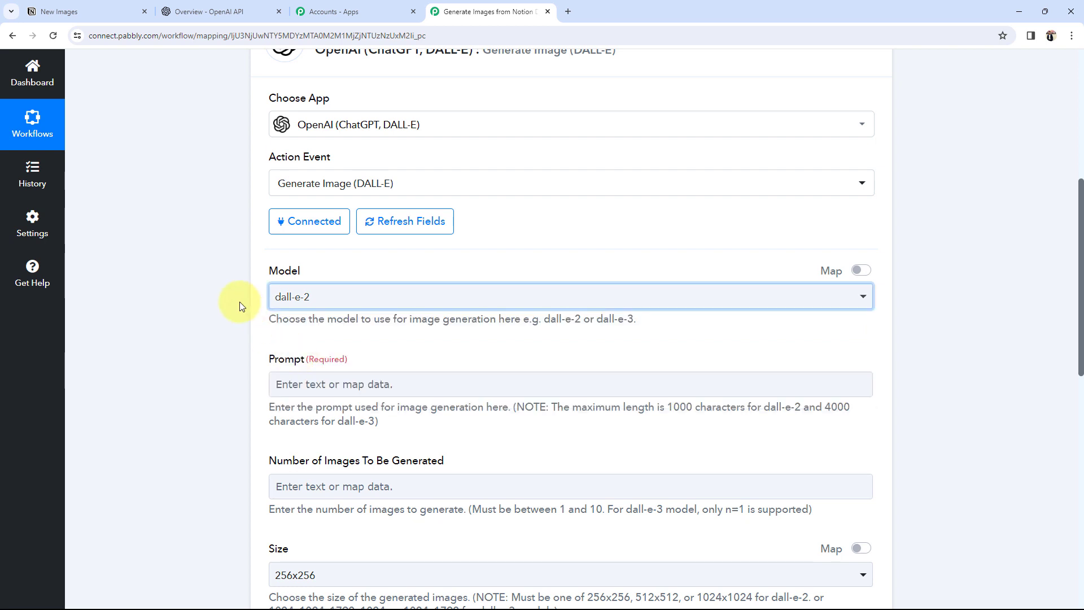
Step: Enter "Generate Image on :-" as the opening text of the image generation prompt
scroll(240, 300, down, 2)
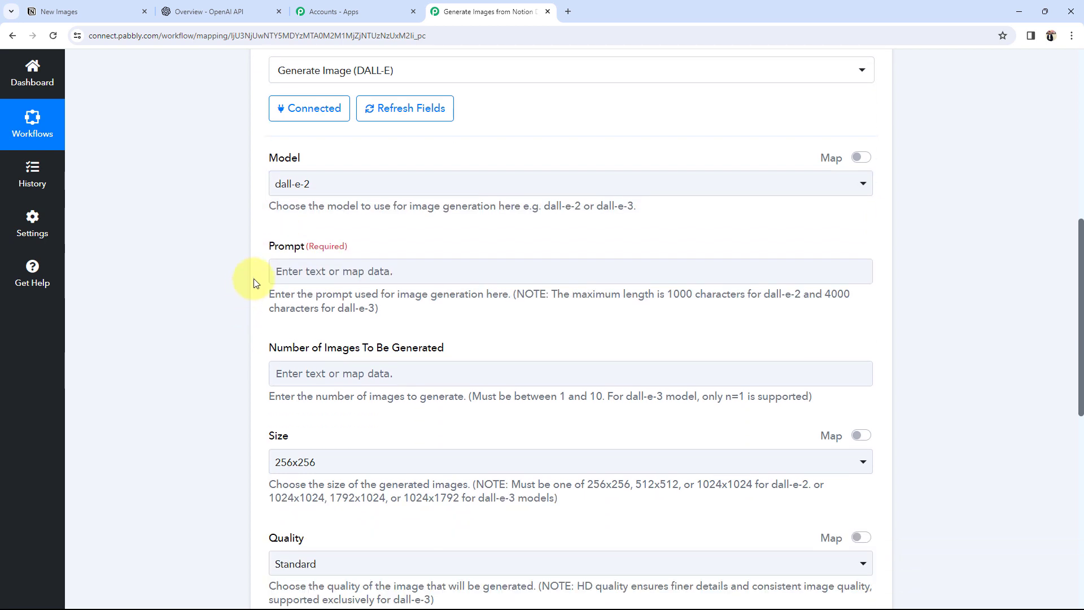
drag(265, 244, 306, 245)
click(196, 268)
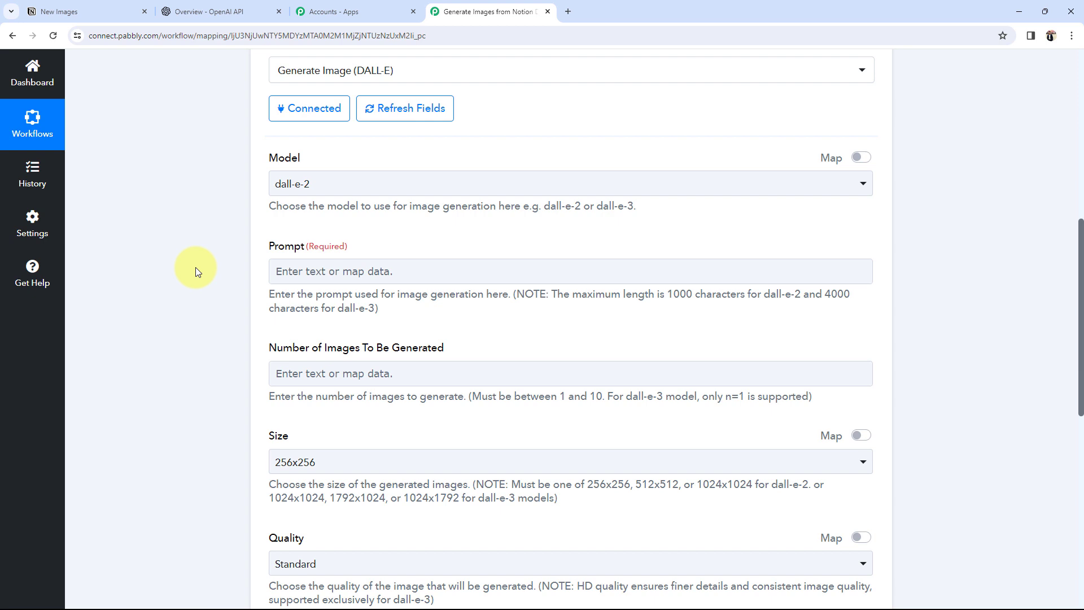
click(310, 263)
text(Generate Image o)
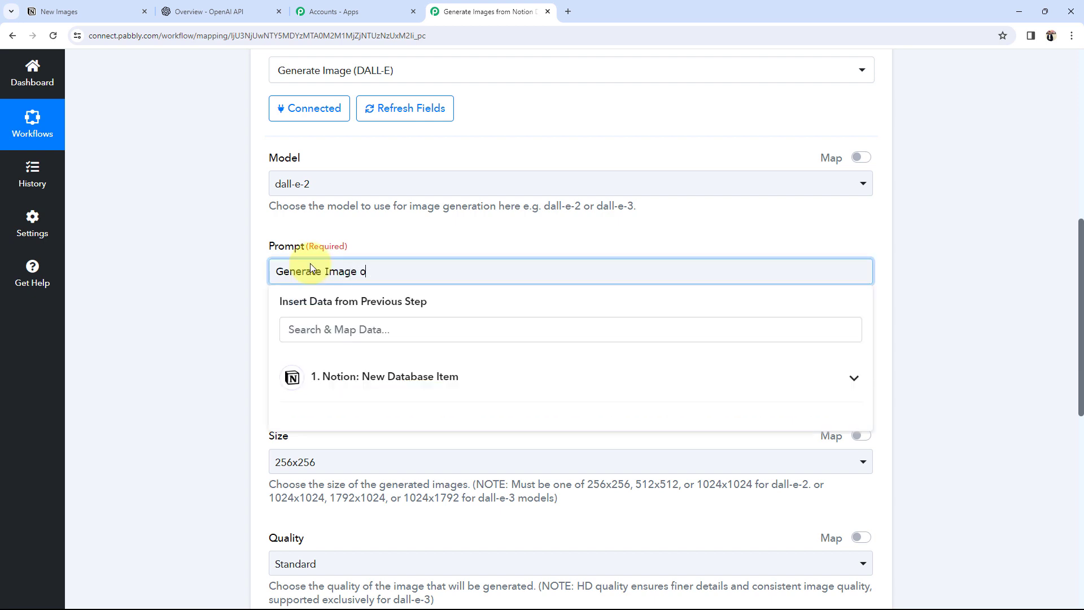
text(n :-)
click(196, 295)
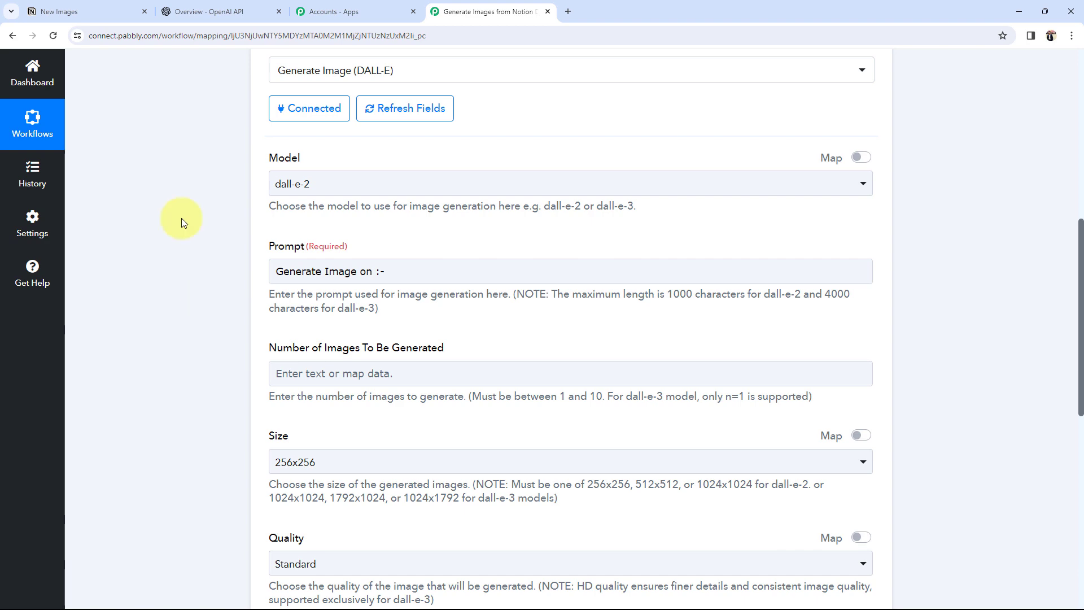
Step: Compare the New Images table in Notion with the workflow's trigger and prompt to see which item title the prompt needs
click(127, 14)
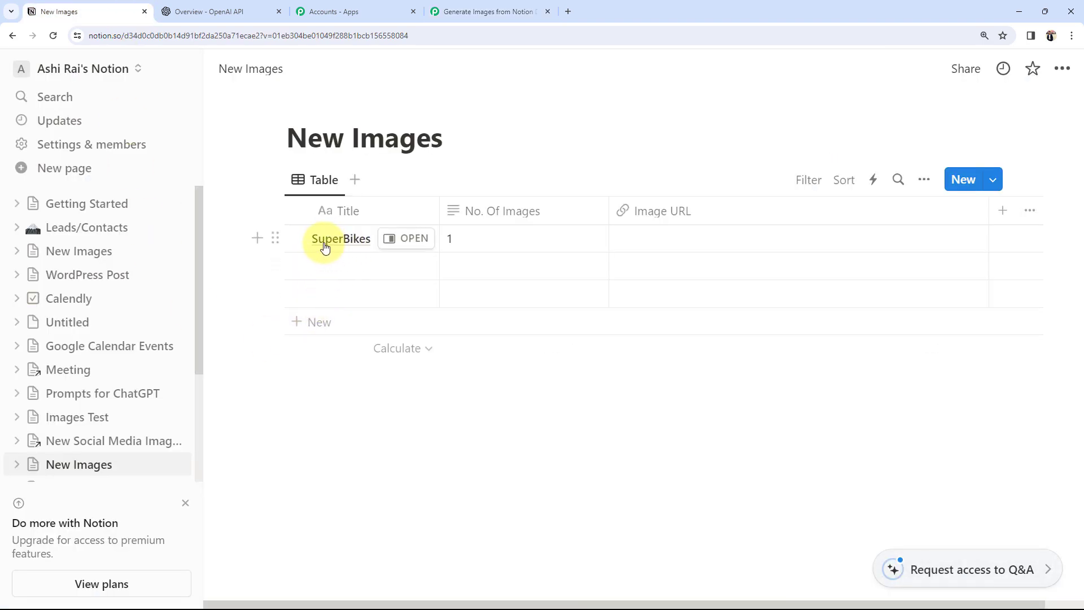
click(479, 11)
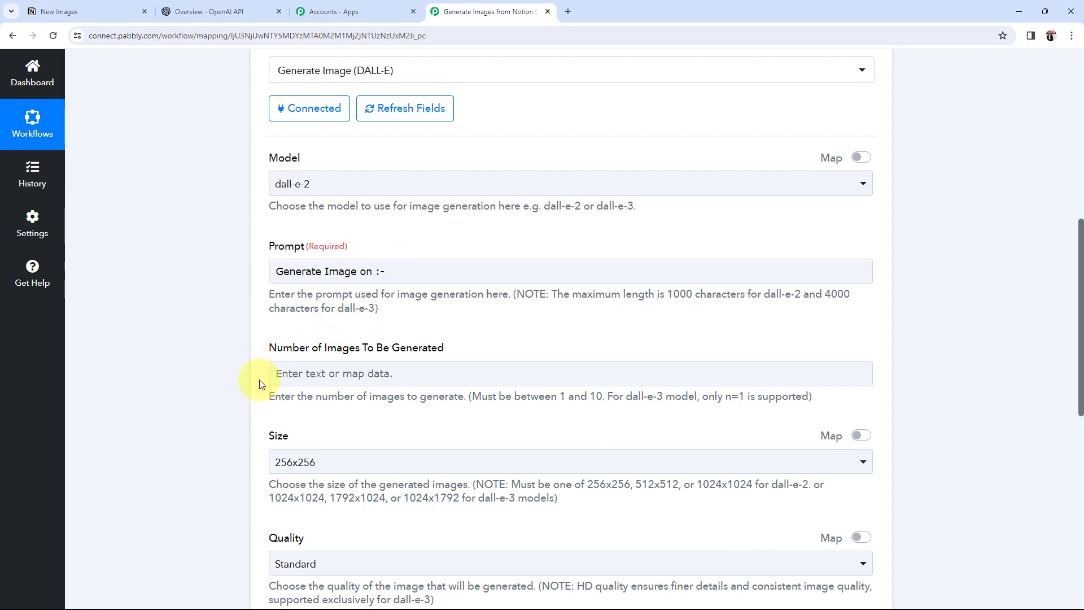
scroll(261, 381, up, 9)
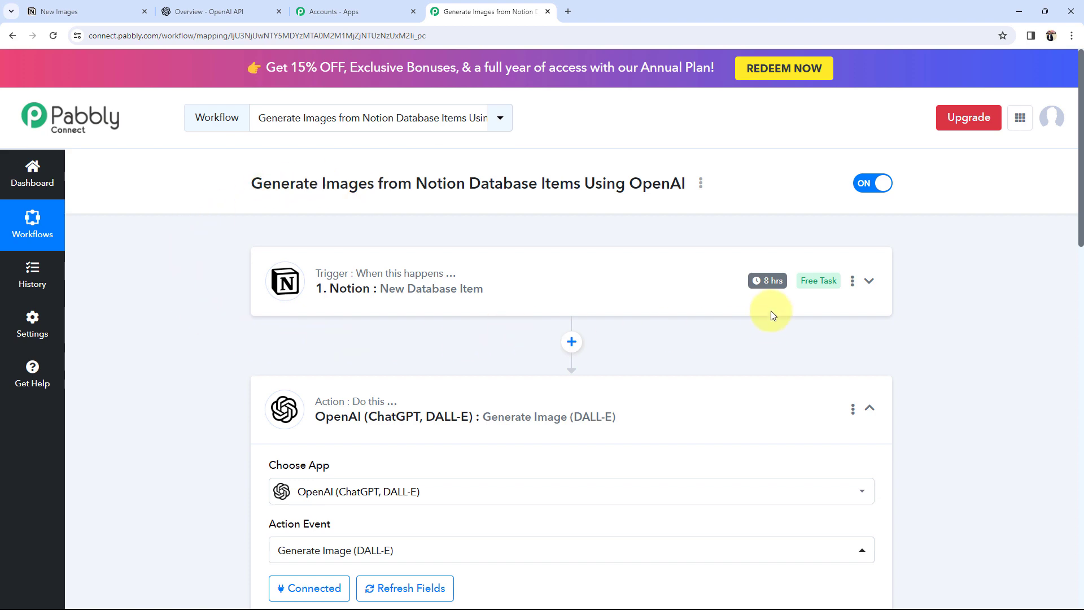
scroll(174, 380, down, 5)
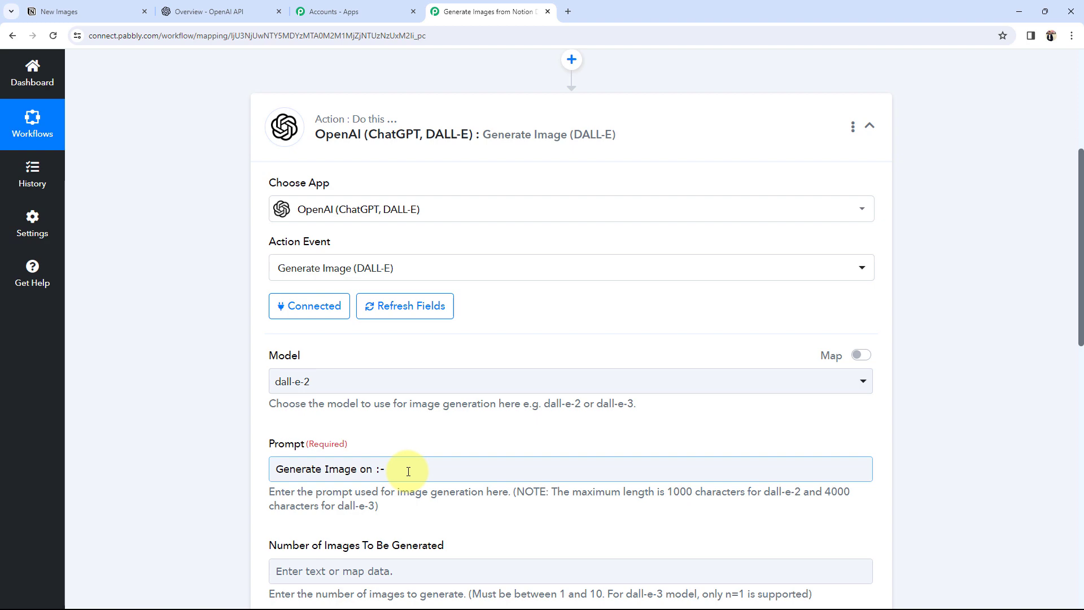
scroll(409, 472, up, 5)
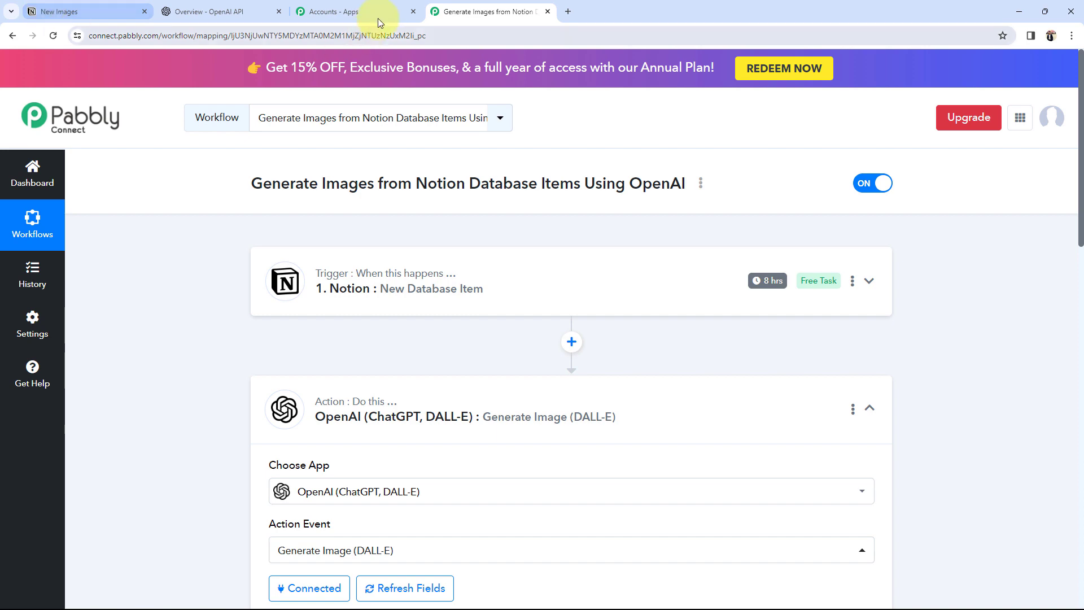
click(85, 11)
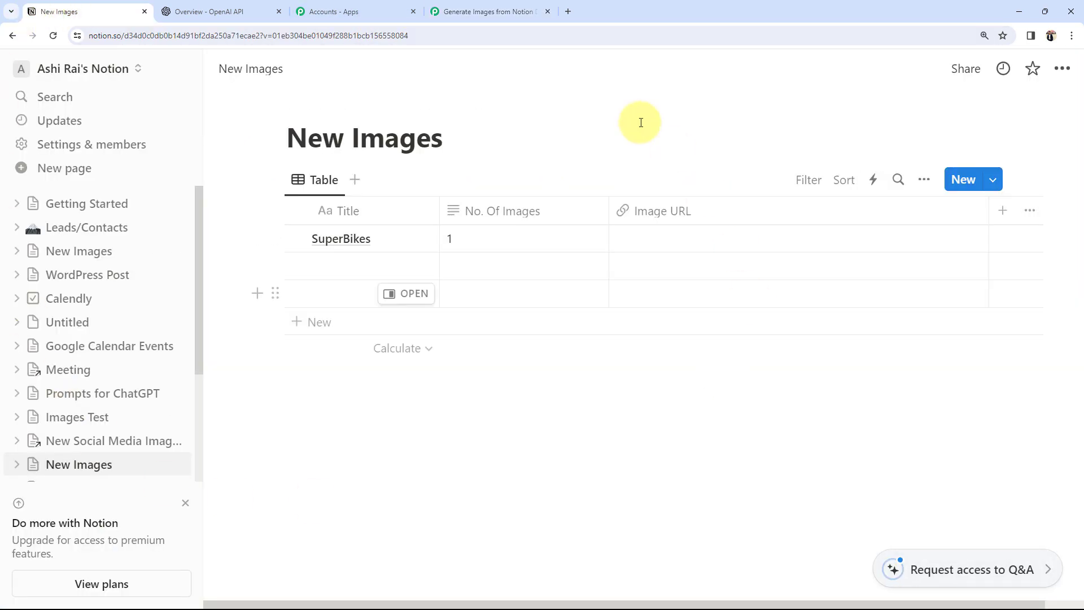
click(484, 12)
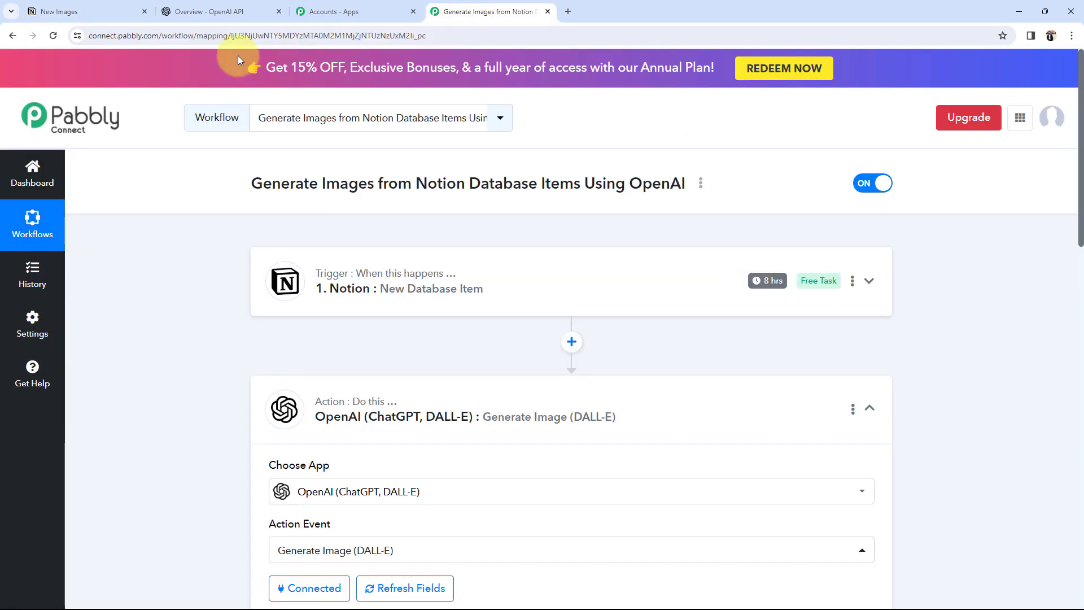
click(46, 11)
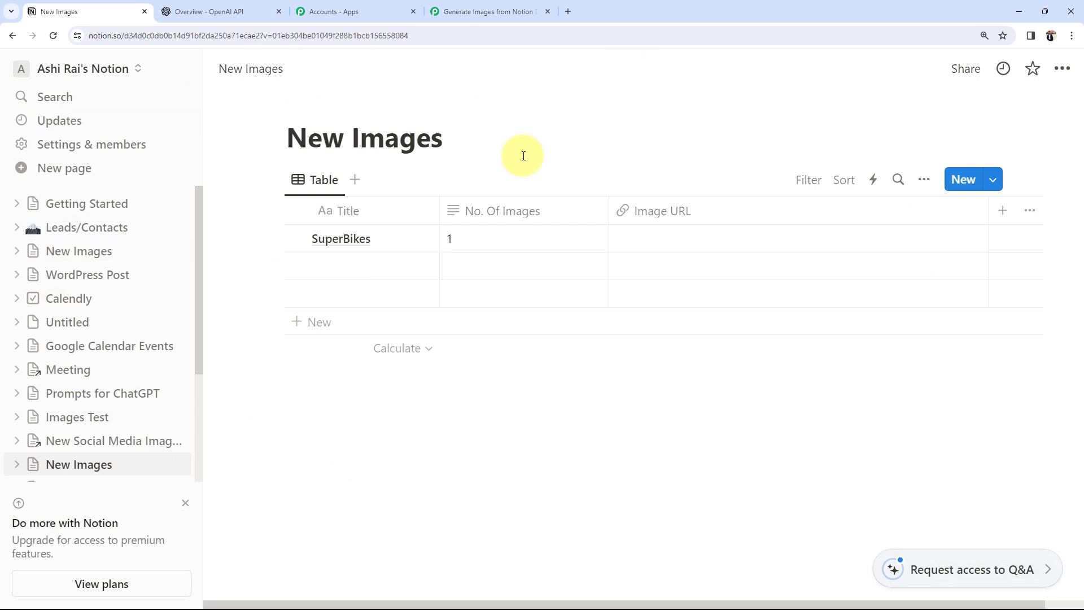
click(484, 11)
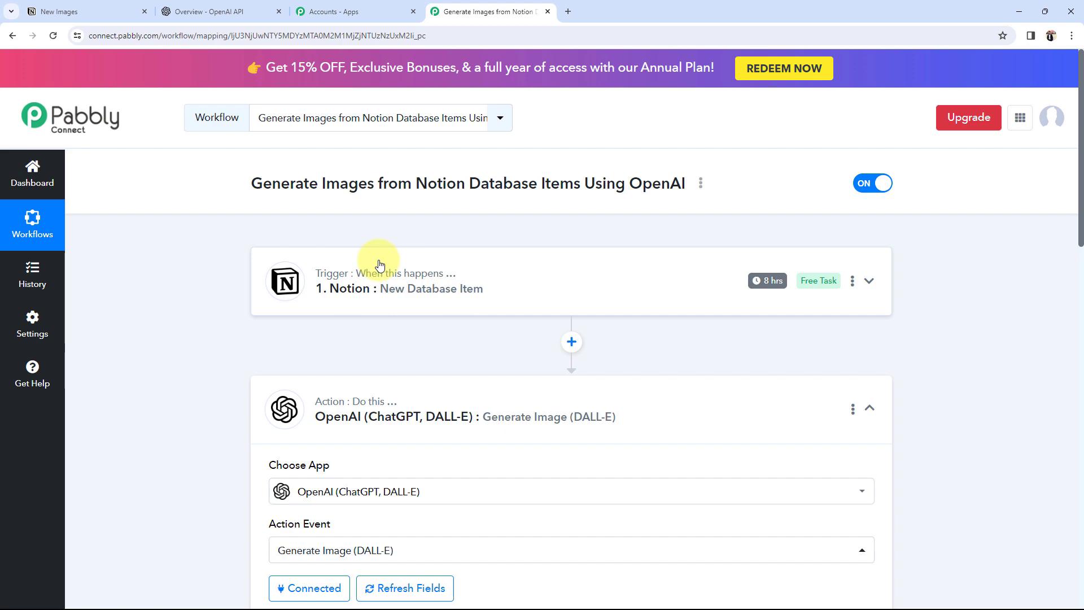
Step: Map the Notion trigger's title text content into the prompt after "Generate Image on :-"
scroll(379, 263, down, 7)
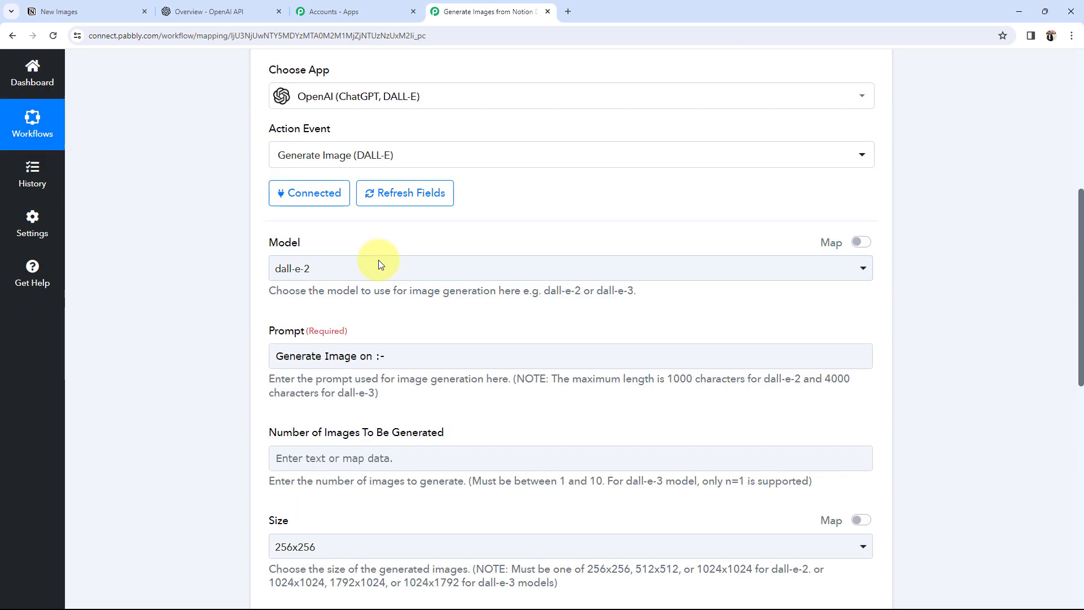
click(411, 356)
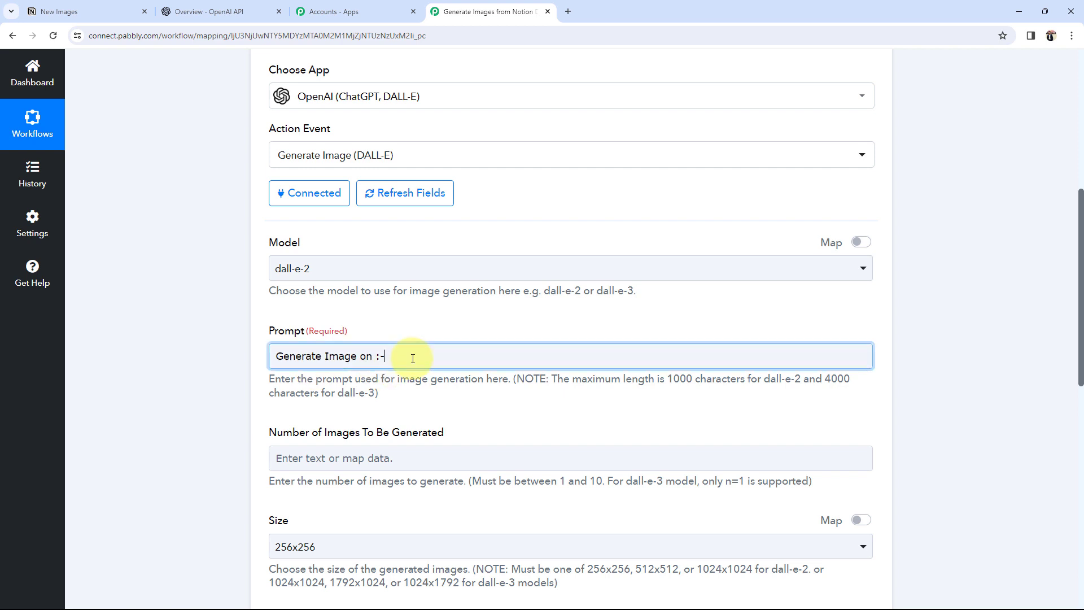
scroll(188, 505, down, 2)
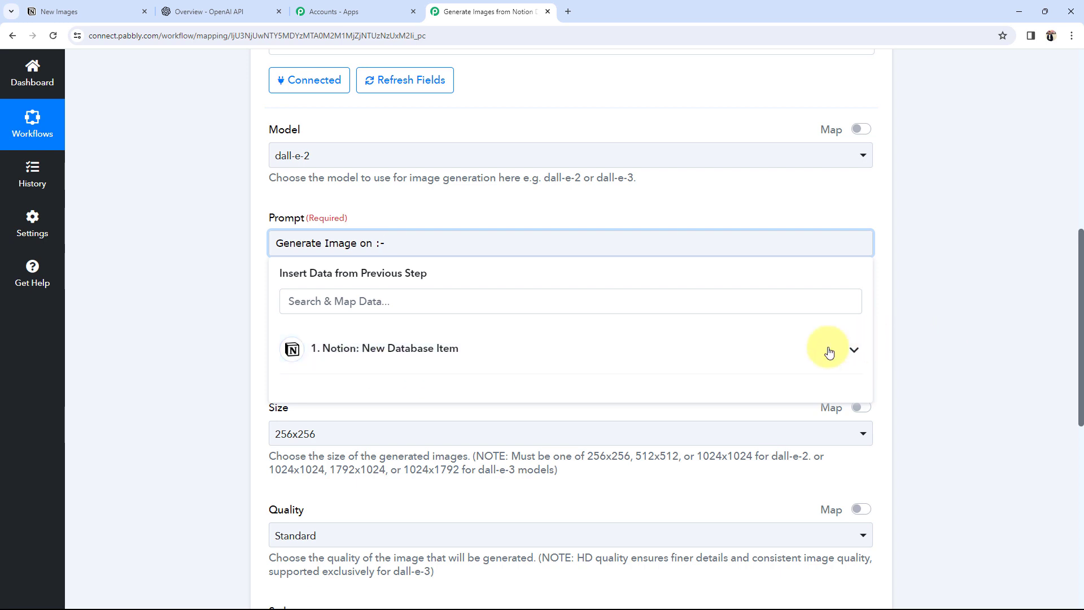
click(850, 351)
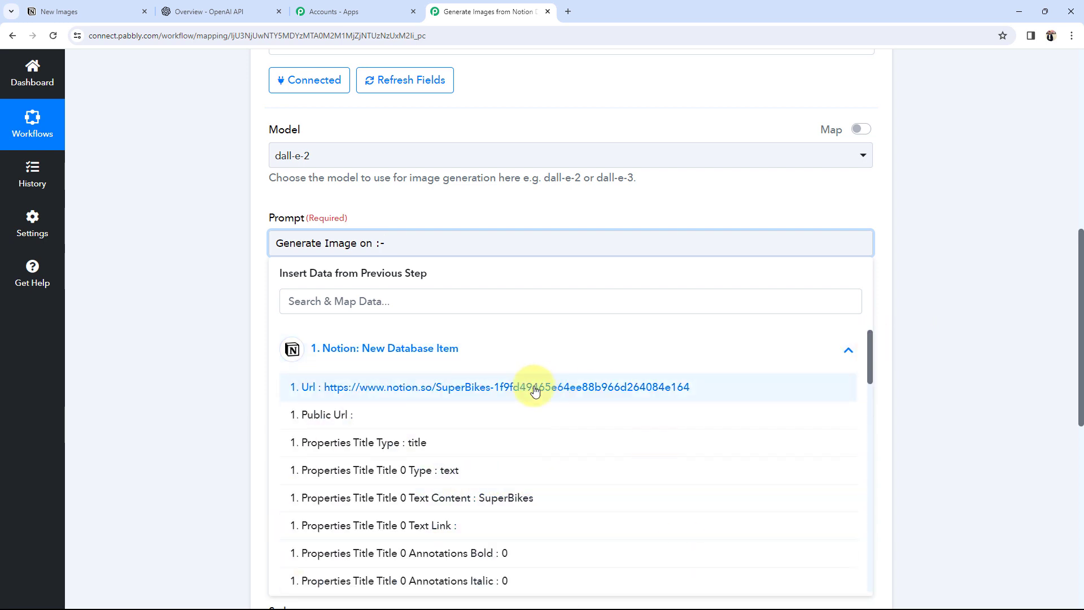
scroll(535, 390, down, 2)
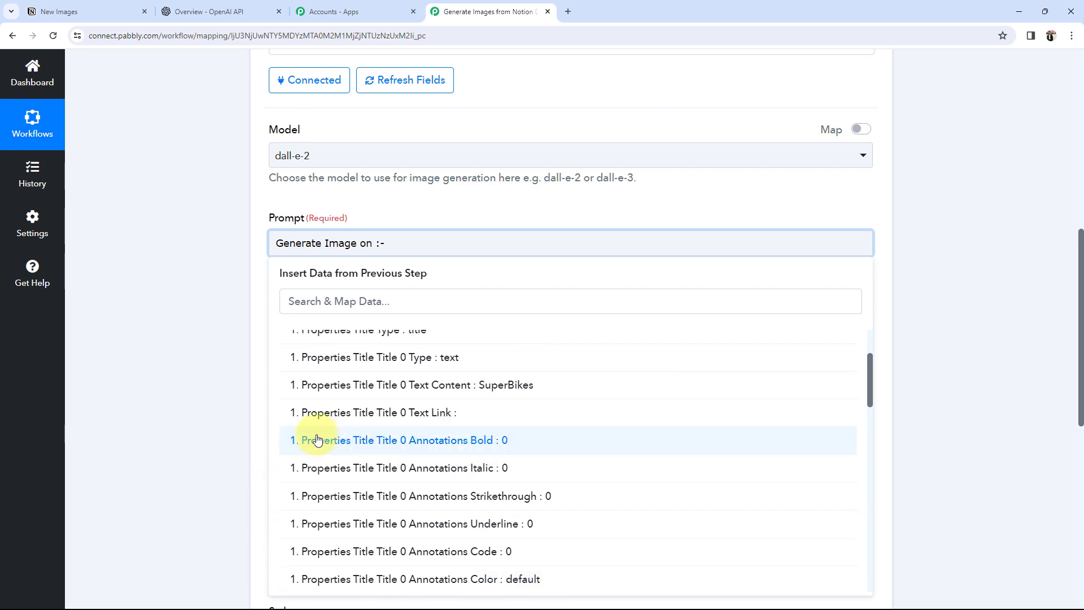
click(362, 391)
click(157, 333)
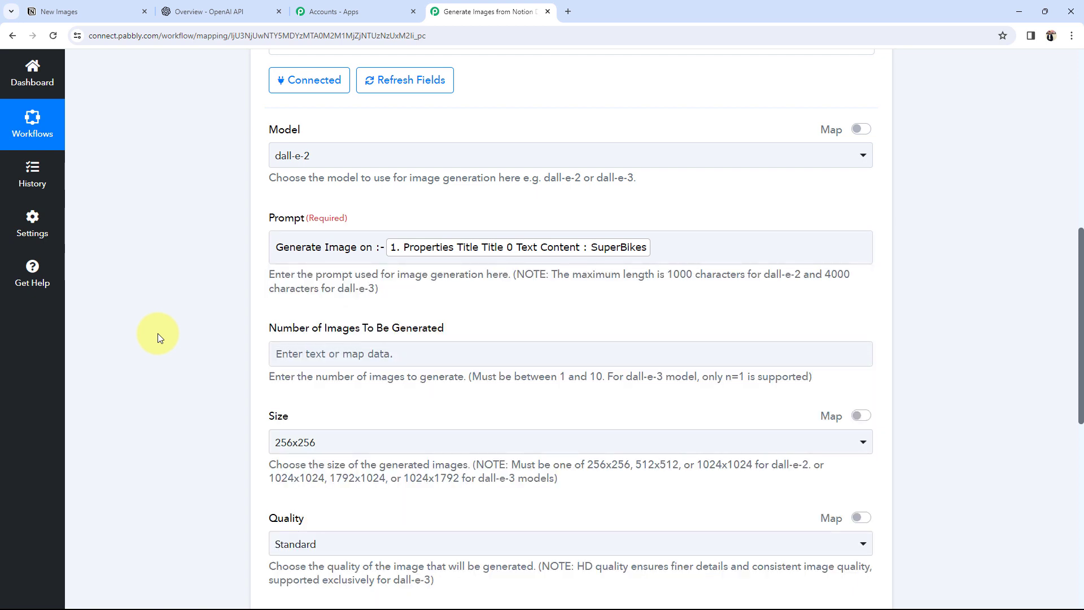
Step: Review the prompt's fixed text and mapped title, checking them against the Title column of the New Images table in Notion
click(306, 247)
click(655, 248)
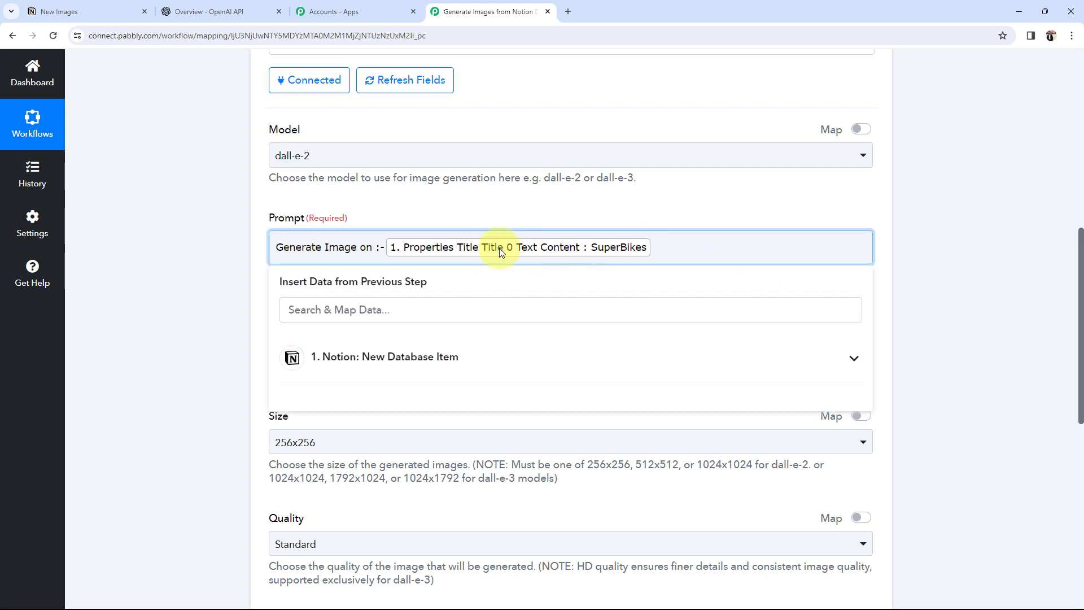
click(210, 273)
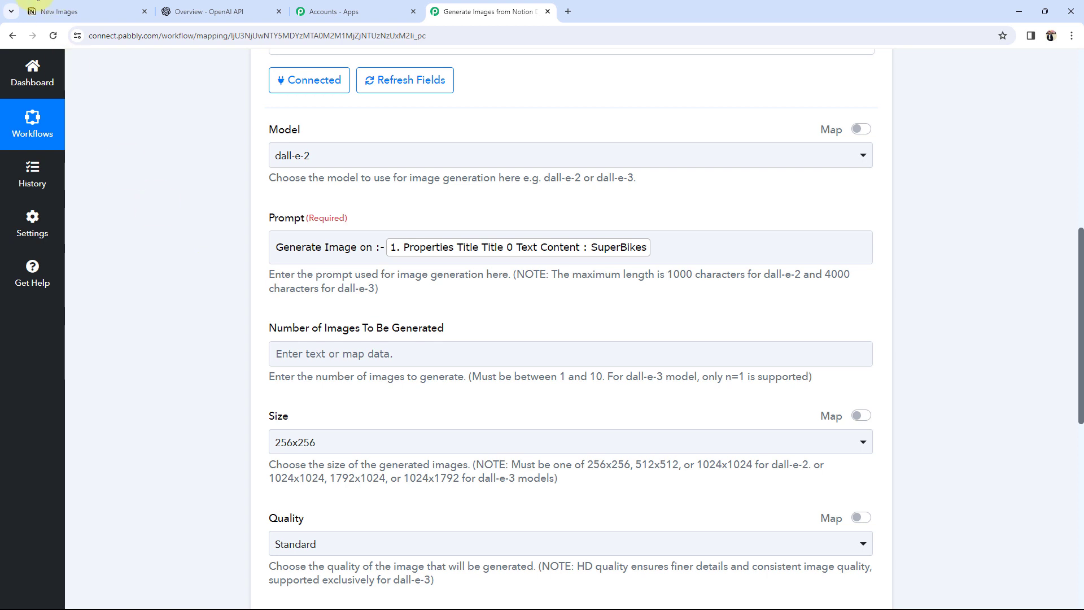
click(56, 11)
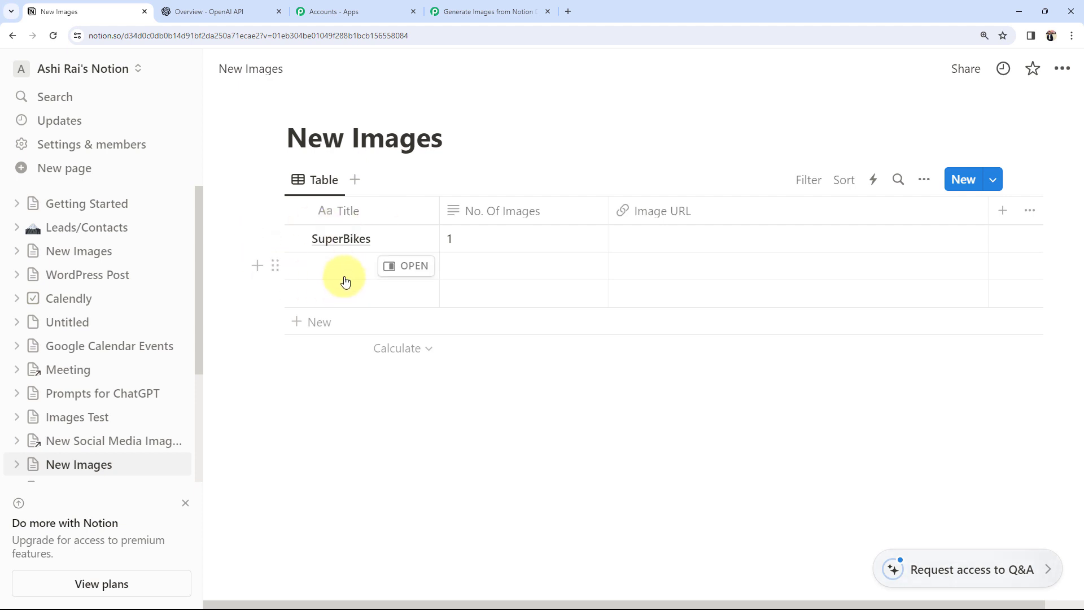
click(452, 31)
click(456, 11)
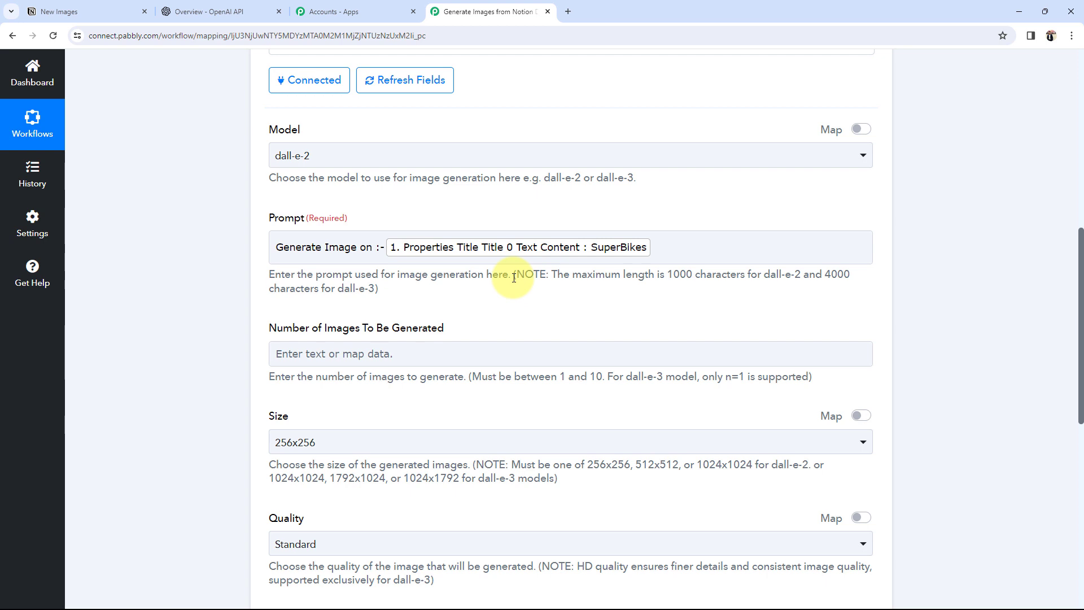
drag(356, 246, 295, 247)
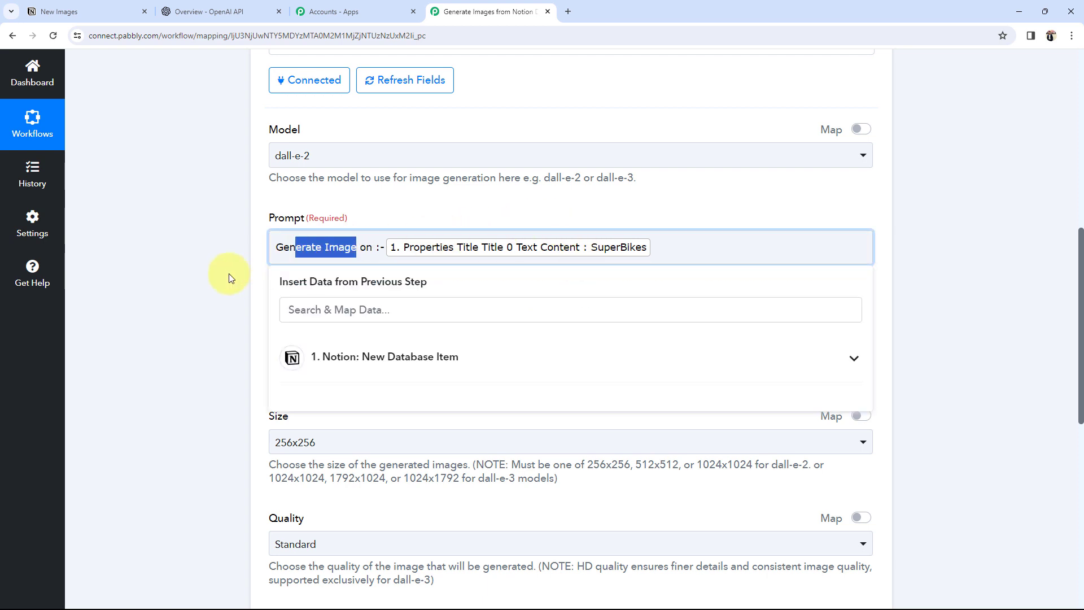
click(231, 278)
click(372, 247)
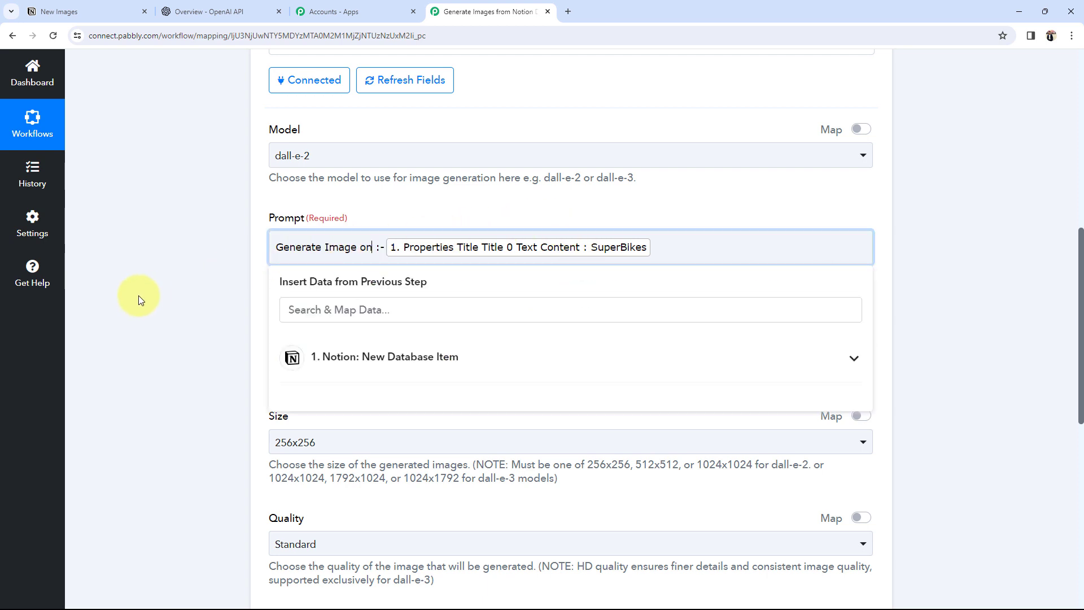
click(137, 296)
Step: Check the Number of Images To Be Generated field against the No. Of Images column in Notion, and return to the workflow
scroll(137, 297, down, 2)
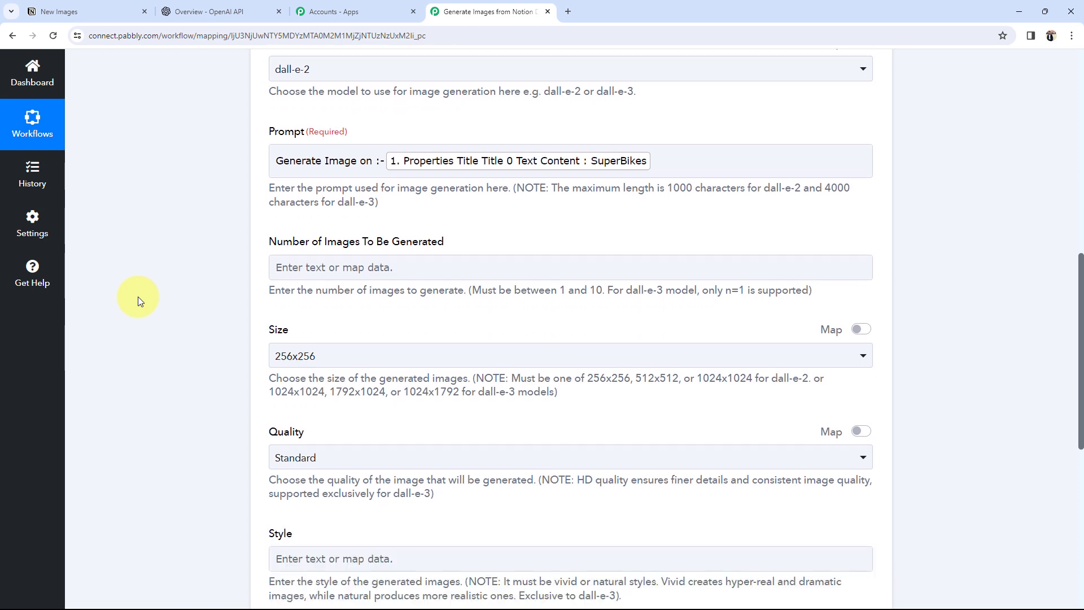
drag(270, 217, 413, 219)
click(178, 232)
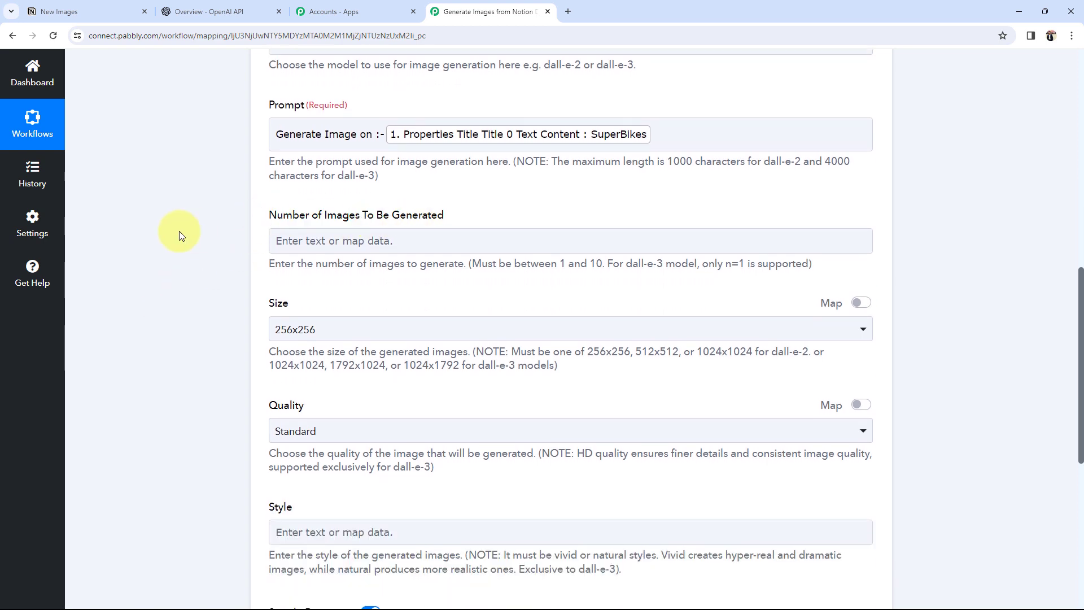
click(62, 11)
click(491, 351)
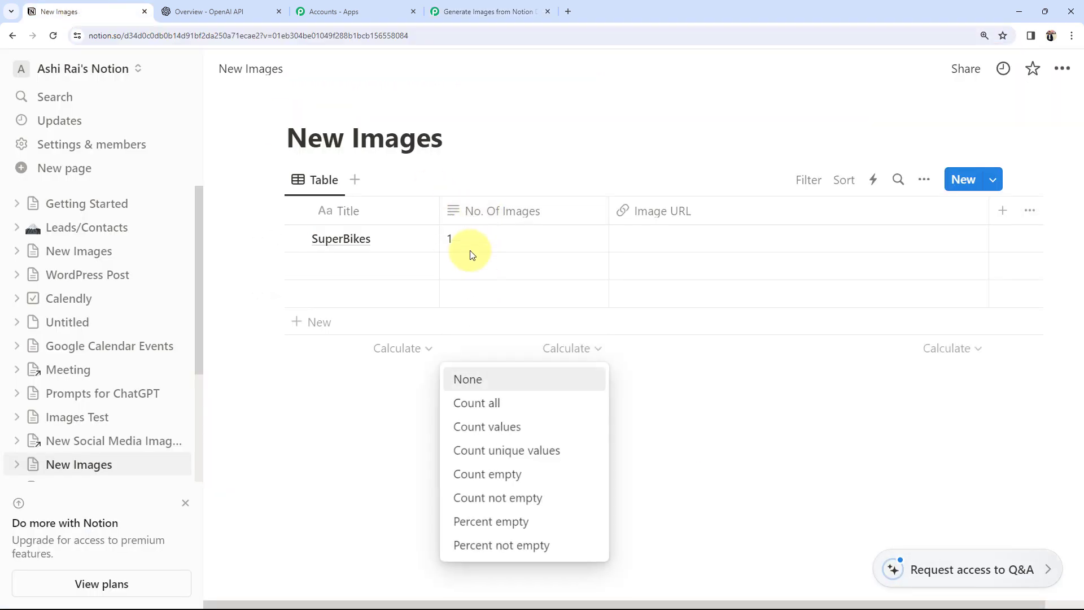
click(406, 503)
click(460, 12)
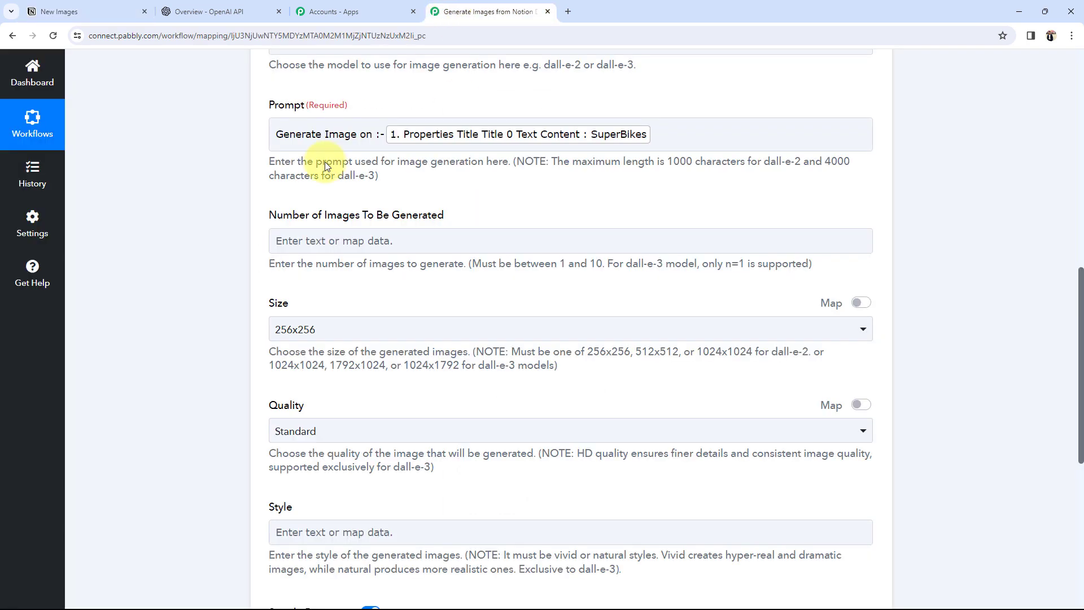
Step: Map the Notion trigger's No. Of Images text content into the Number of Images To Be Generated field
click(307, 242)
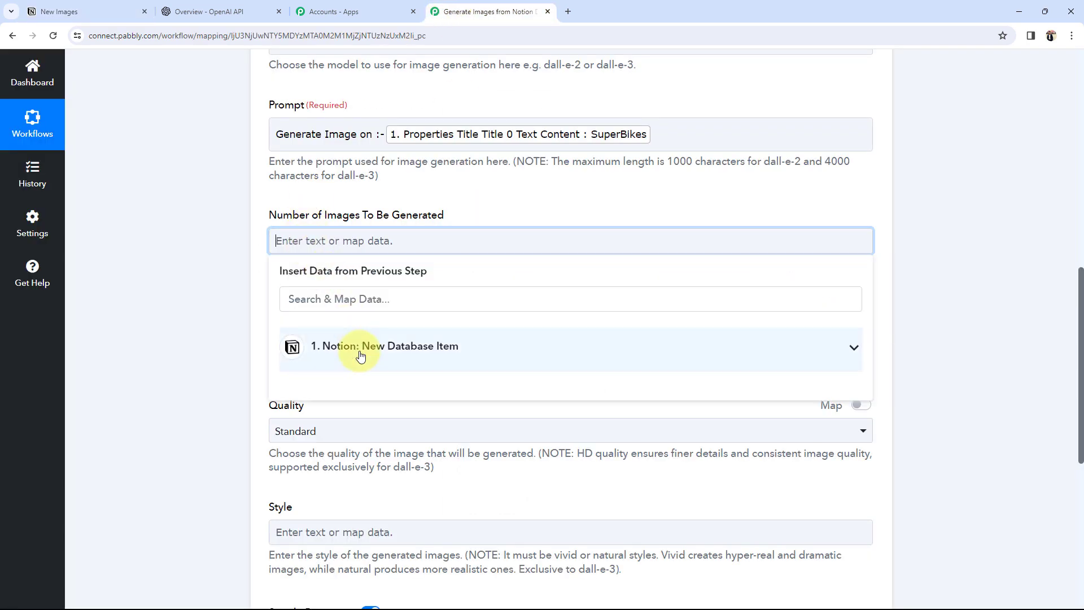
click(361, 355)
scroll(387, 436, down, 5)
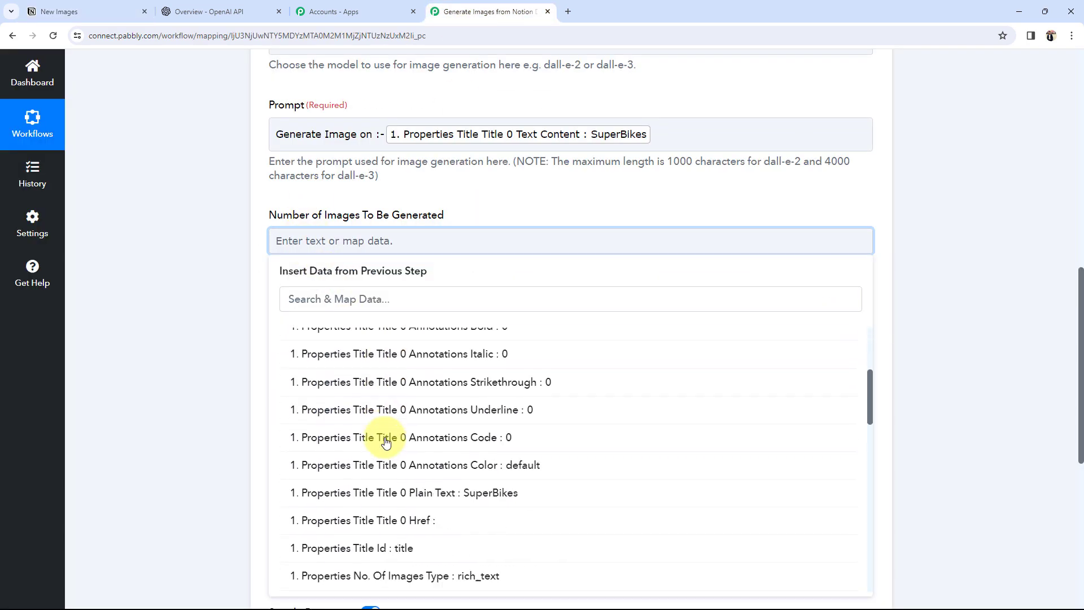
scroll(388, 446, down, 2)
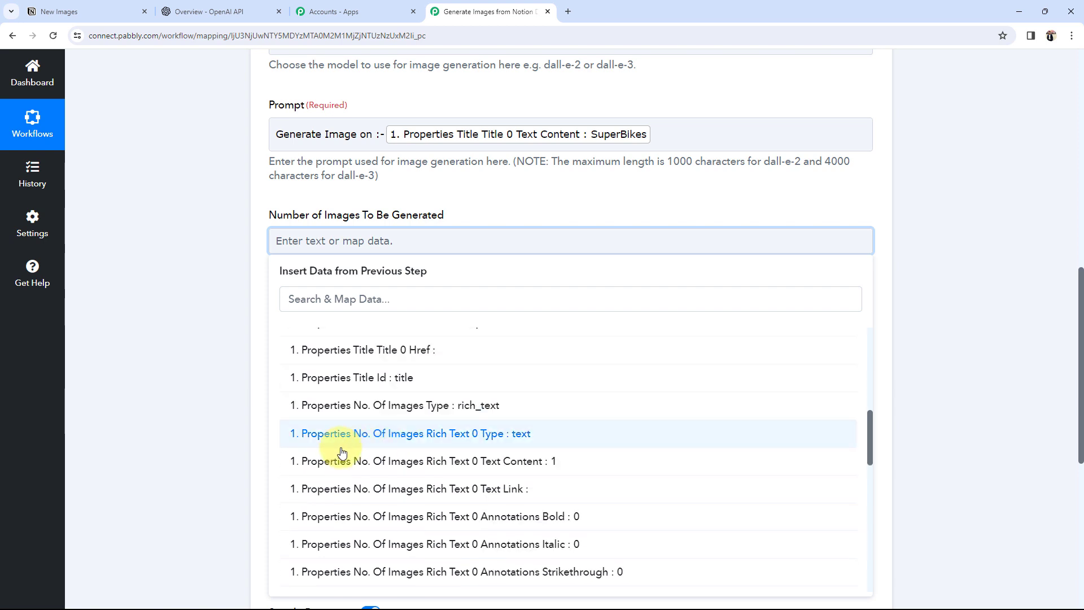
click(454, 463)
click(151, 229)
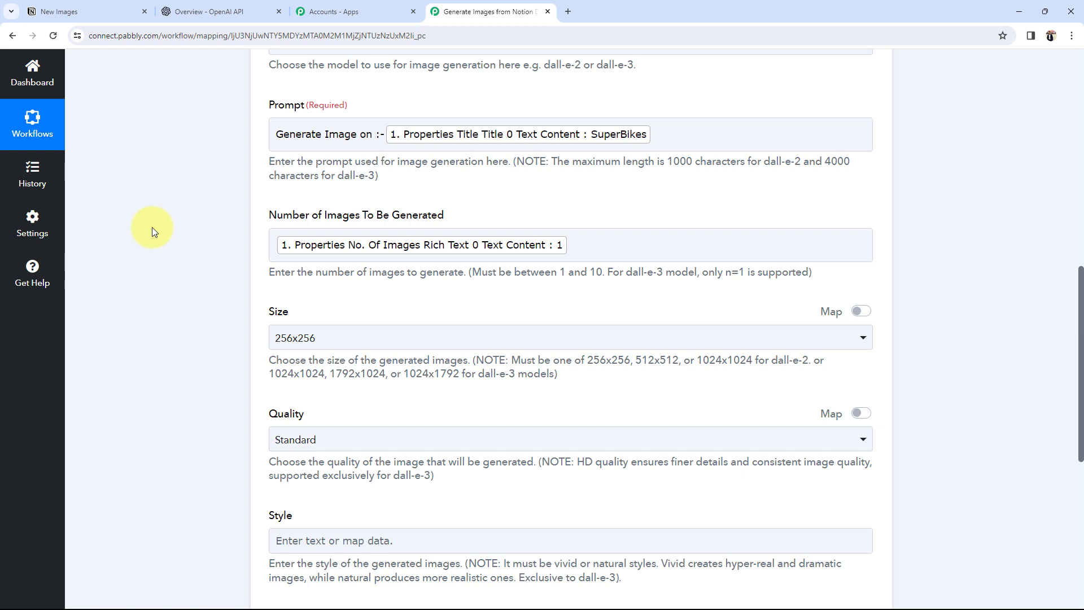
Step: Compare the mapped number of images with the No. Of Images column in the New Images table in Notion
click(76, 11)
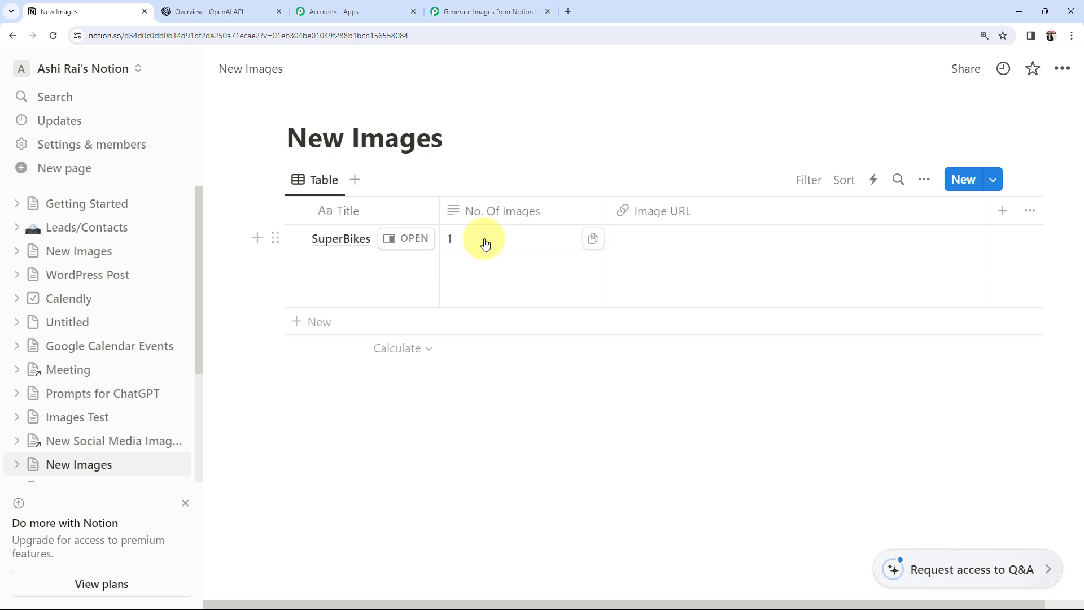
click(440, 10)
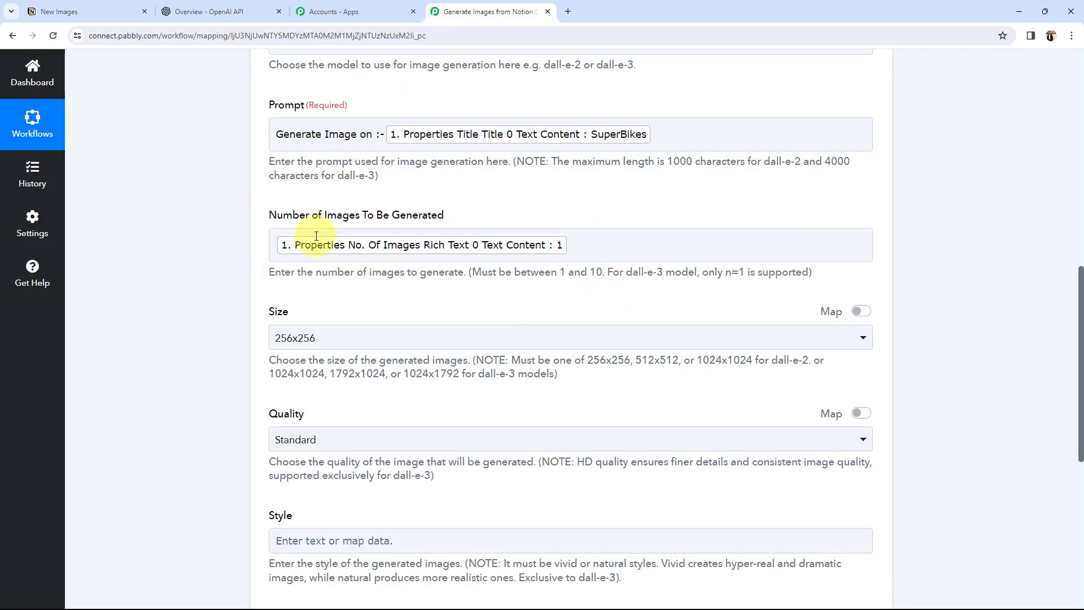
click(294, 247)
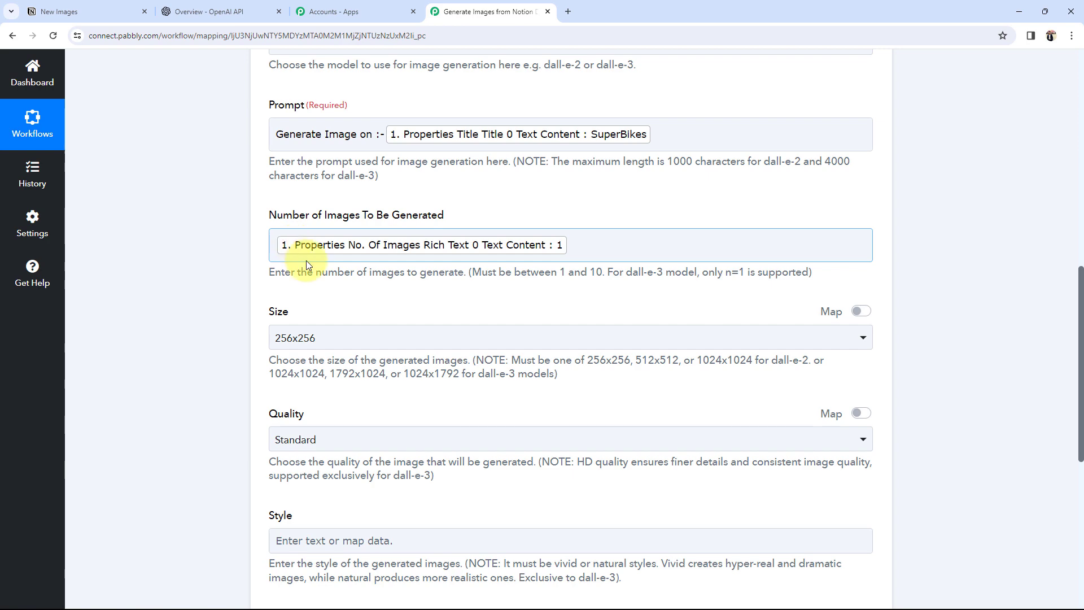
Step: Review the Size options and their per-model limits against the selected image generation model
scroll(204, 304, down, 2)
double_click(274, 200)
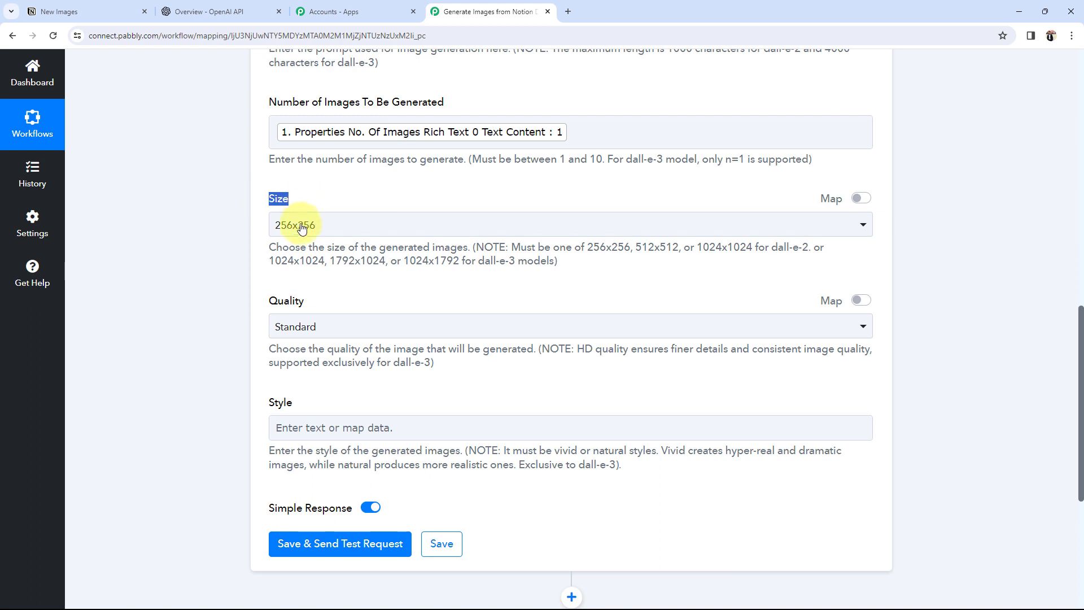
click(302, 227)
click(225, 317)
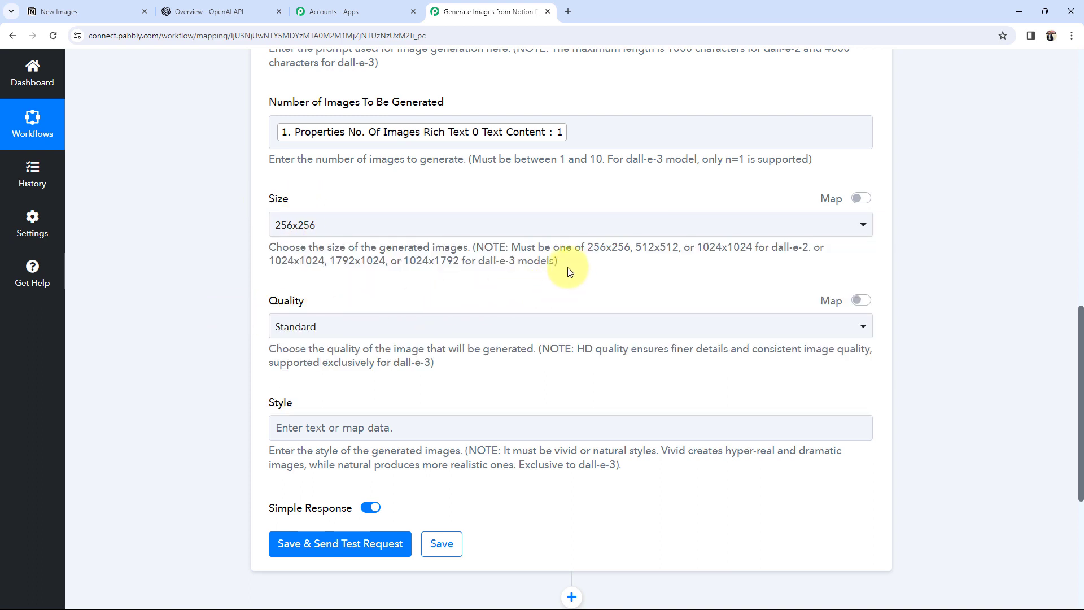
click(337, 237)
click(225, 295)
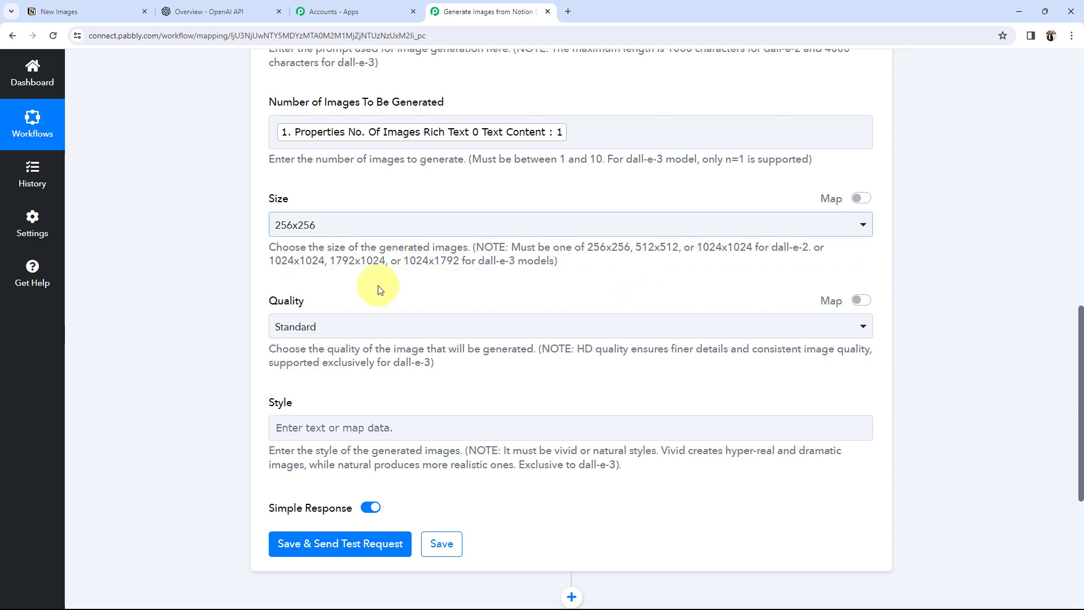
scroll(379, 289, up, 4)
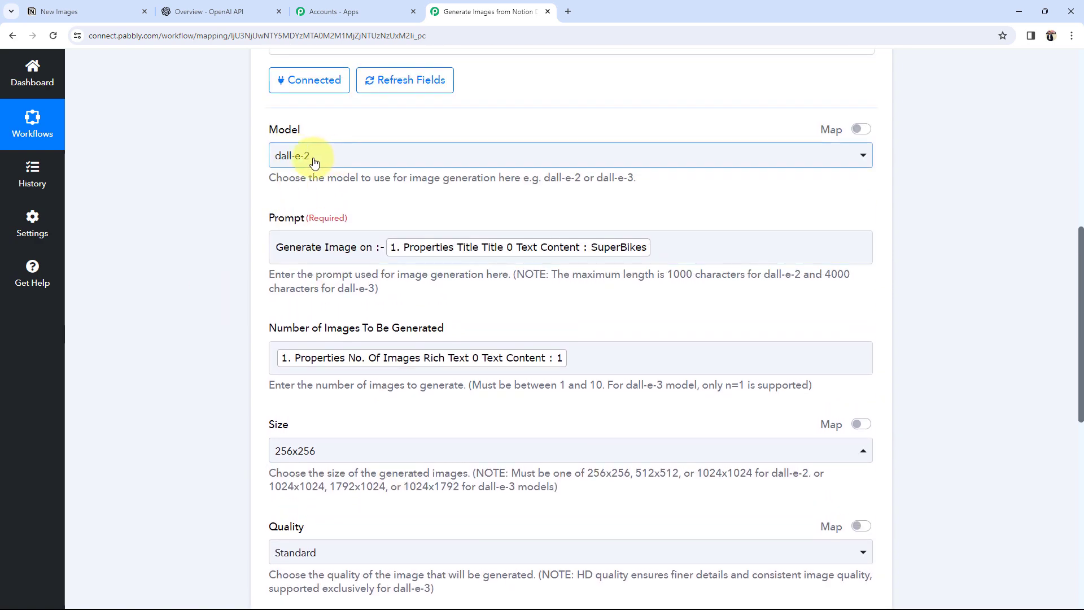
scroll(229, 343, down, 5)
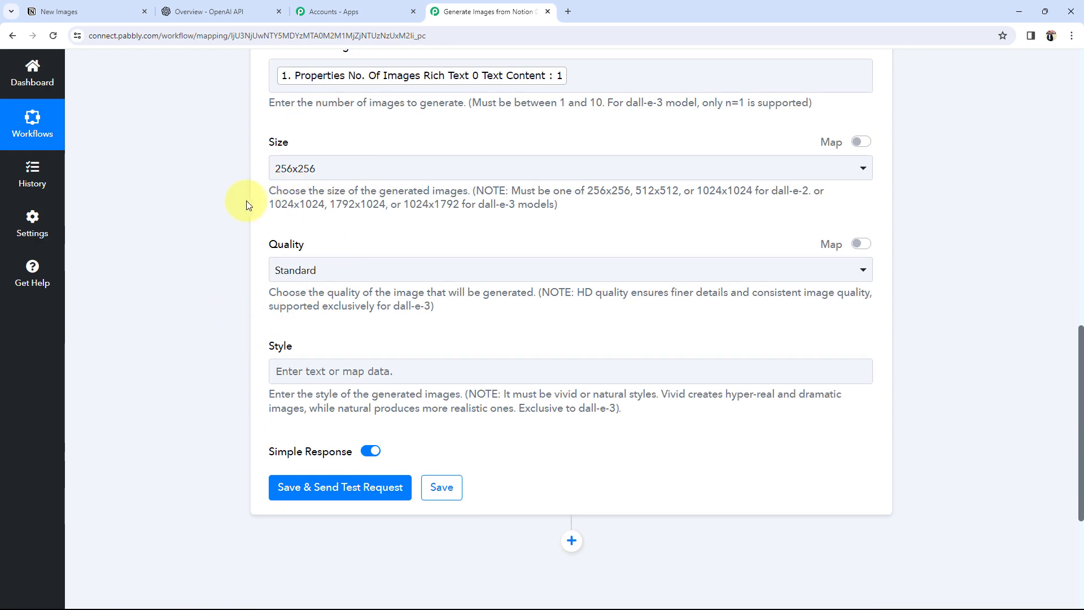
scroll(220, 236, down, 1)
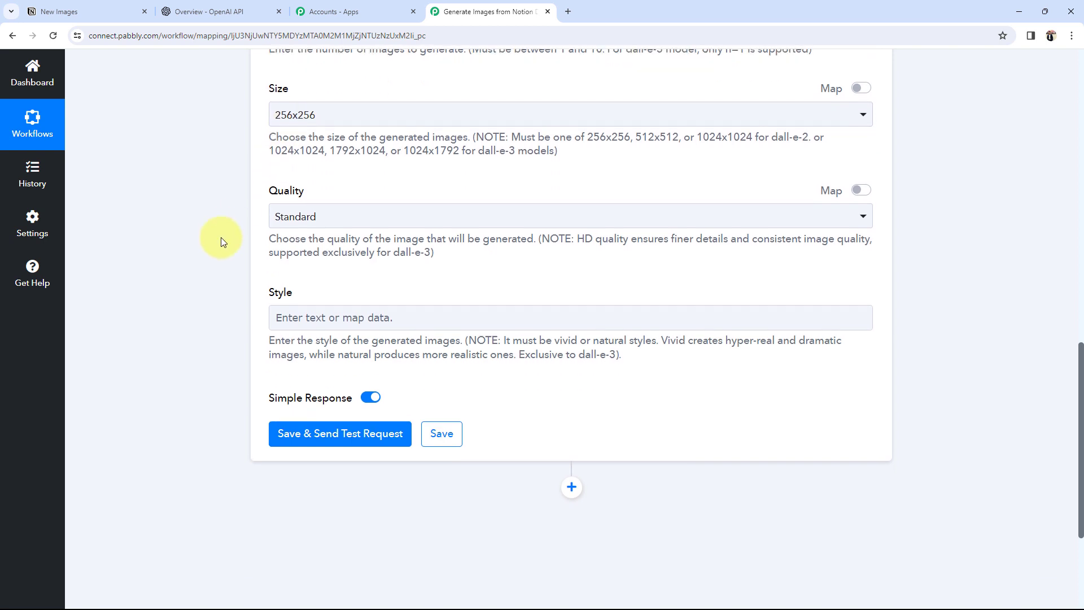
Step: Choose Standard quality, then save the Generate Image (DALL-E) action and send its test request
click(317, 214)
click(293, 280)
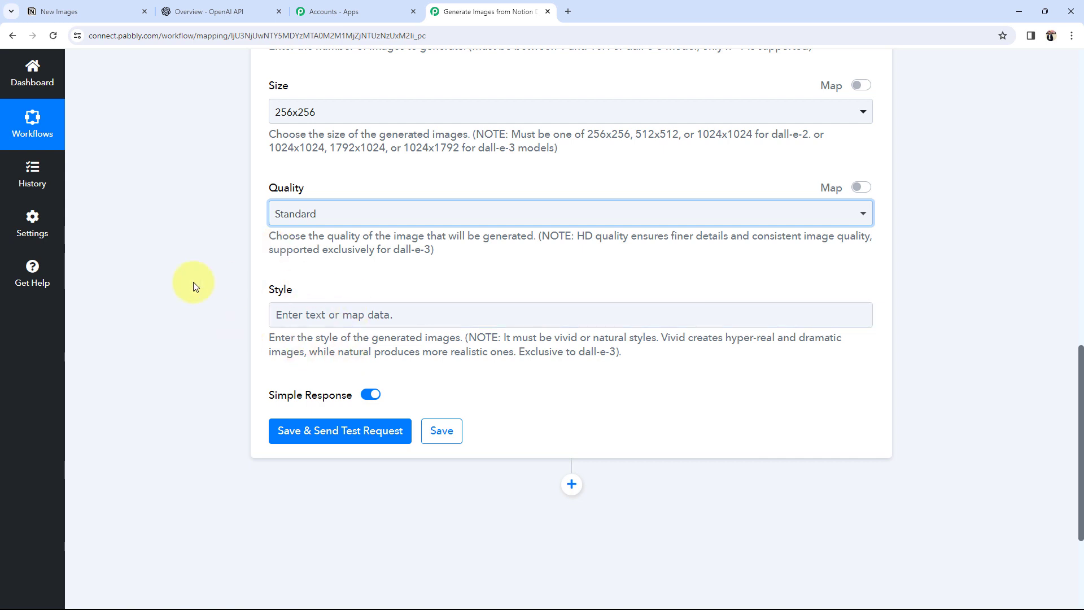
scroll(250, 343, up, 3)
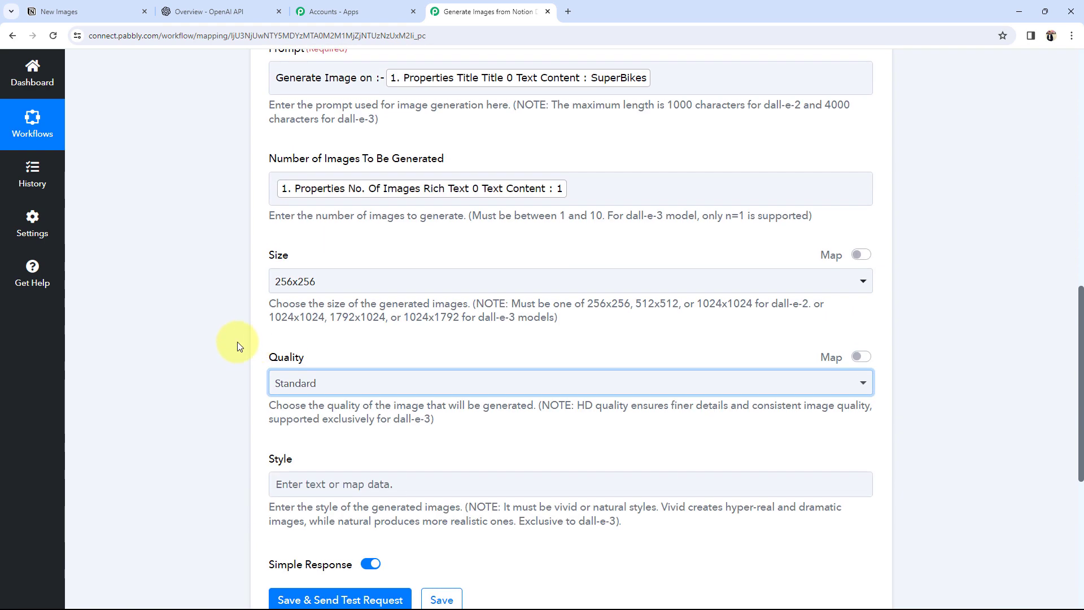
scroll(237, 341, down, 3)
scroll(238, 341, down, 1)
click(338, 375)
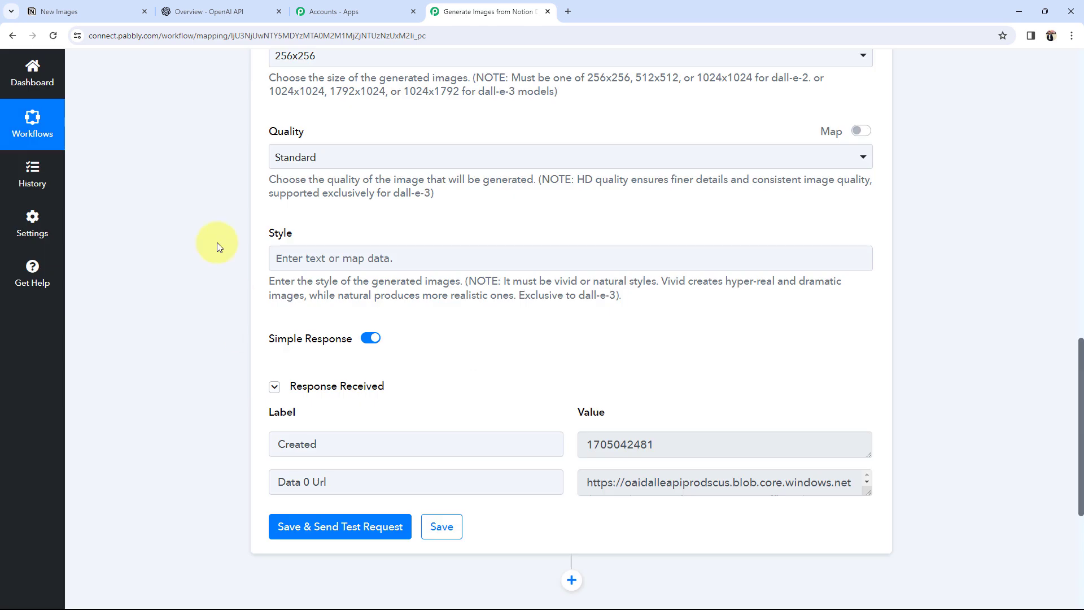
scroll(216, 242, down, 2)
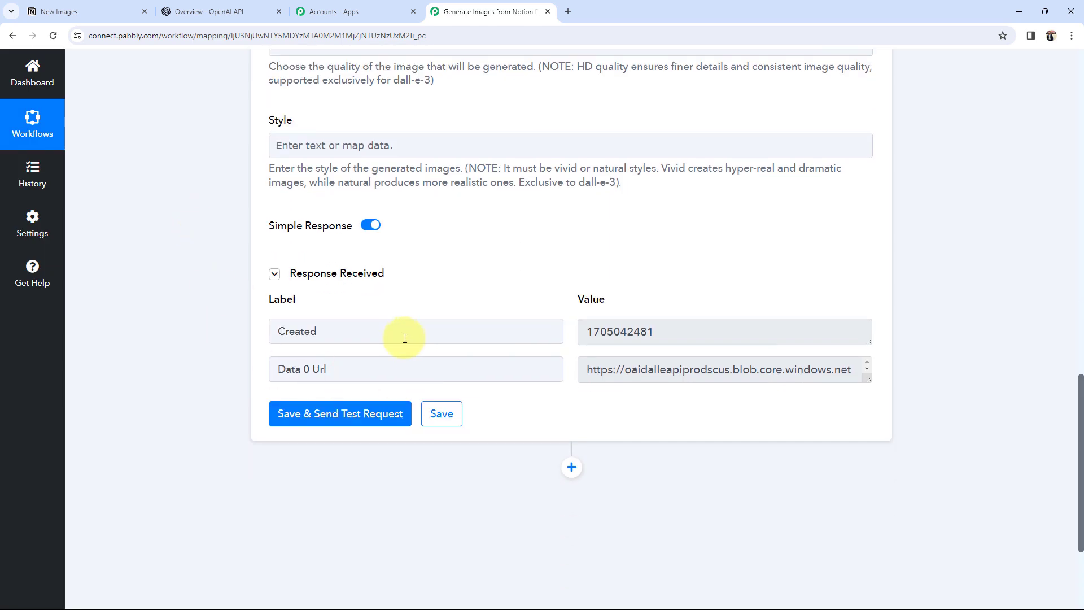
Step: Open the Data 0 Url from the response in a new browser tab to view the generated image, and close it
drag(585, 368, 829, 403)
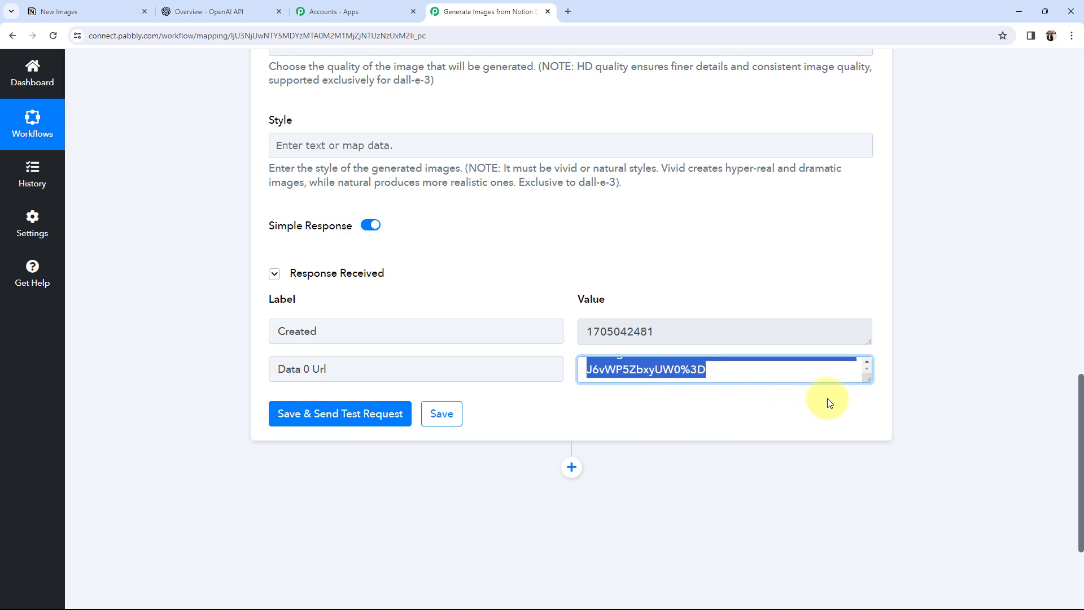
click(568, 12)
key(ctrl+v)
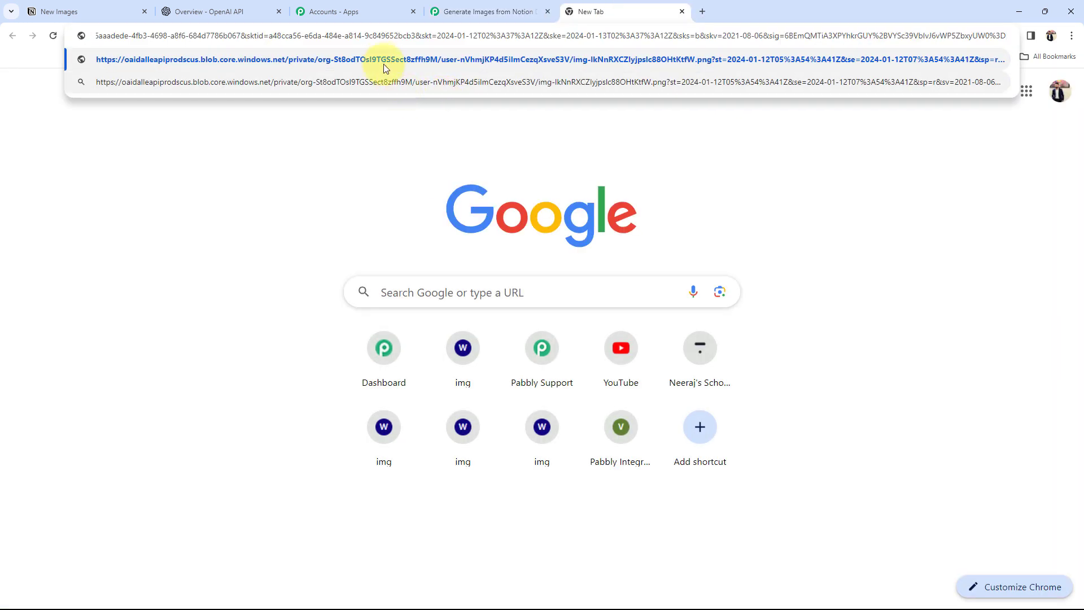
key(Return)
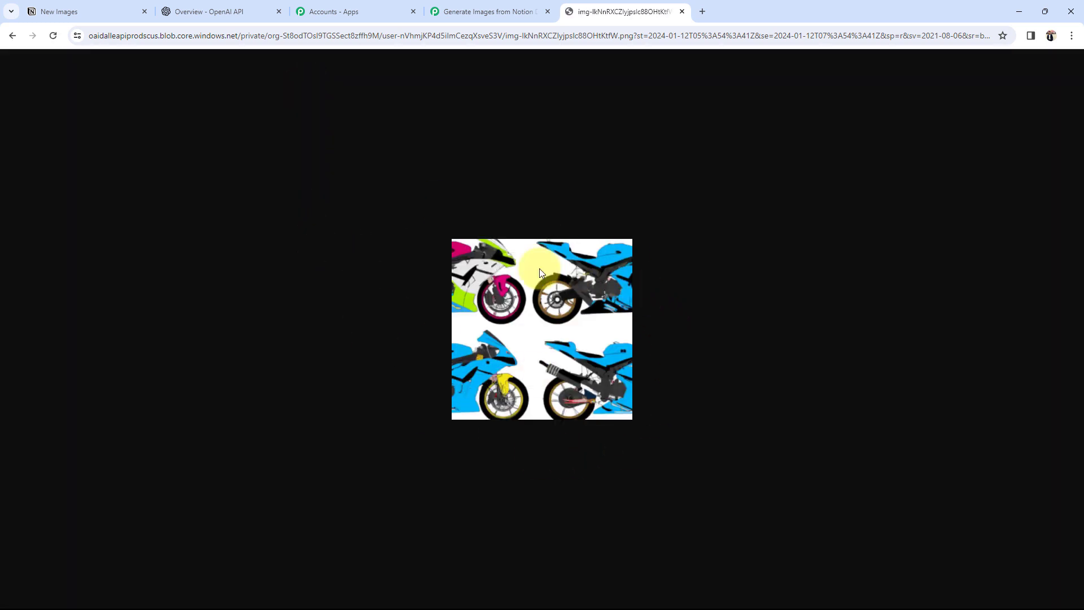
click(682, 11)
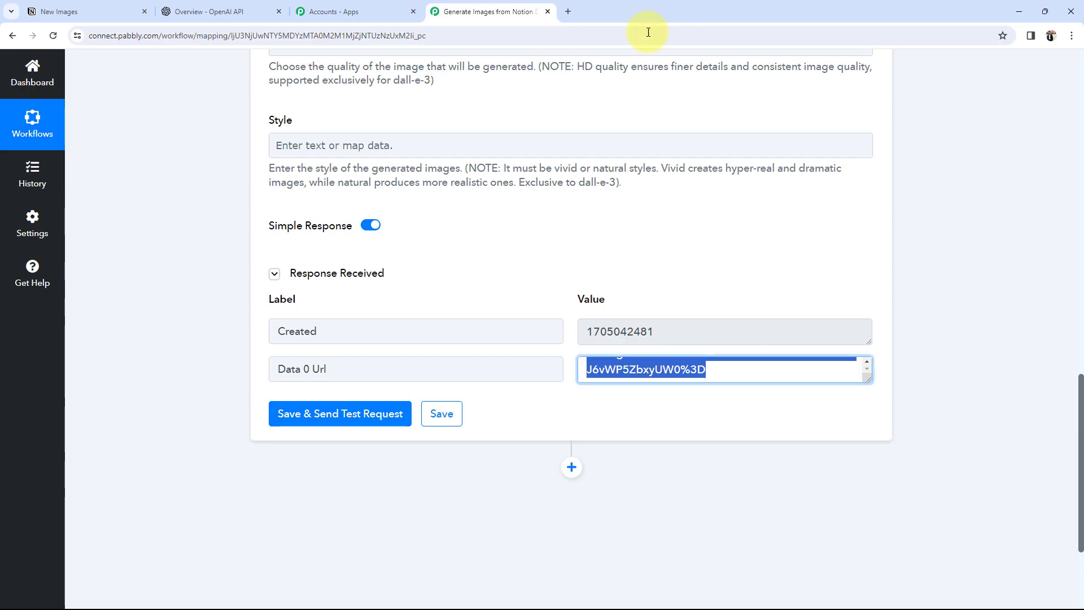
Step: Collapse the OpenAI action and examine the Image URL column of the New Images table in Notion
scroll(195, 276, up, 12)
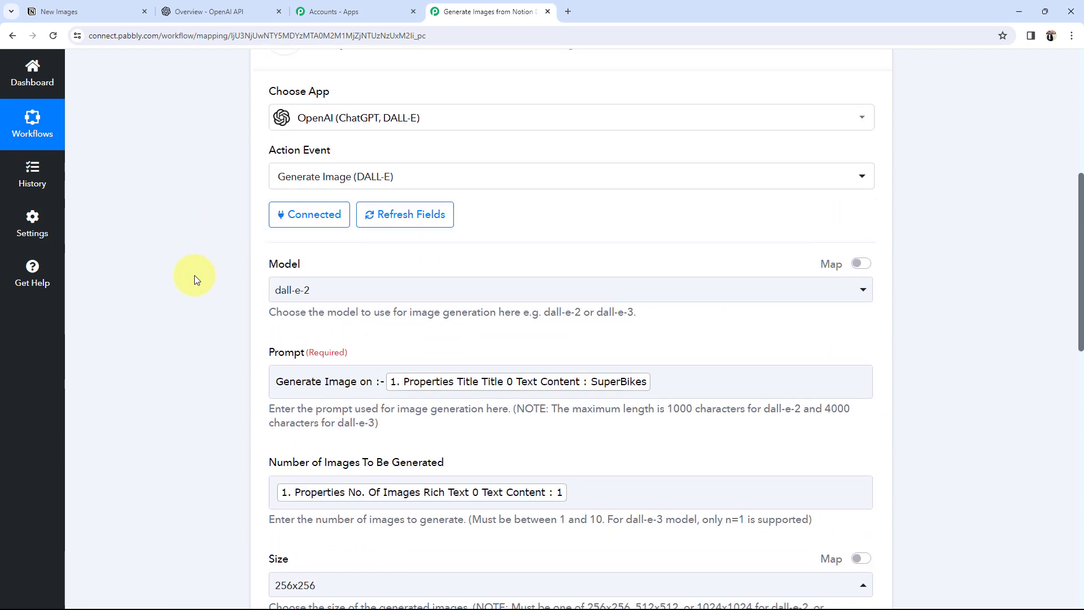
click(471, 73)
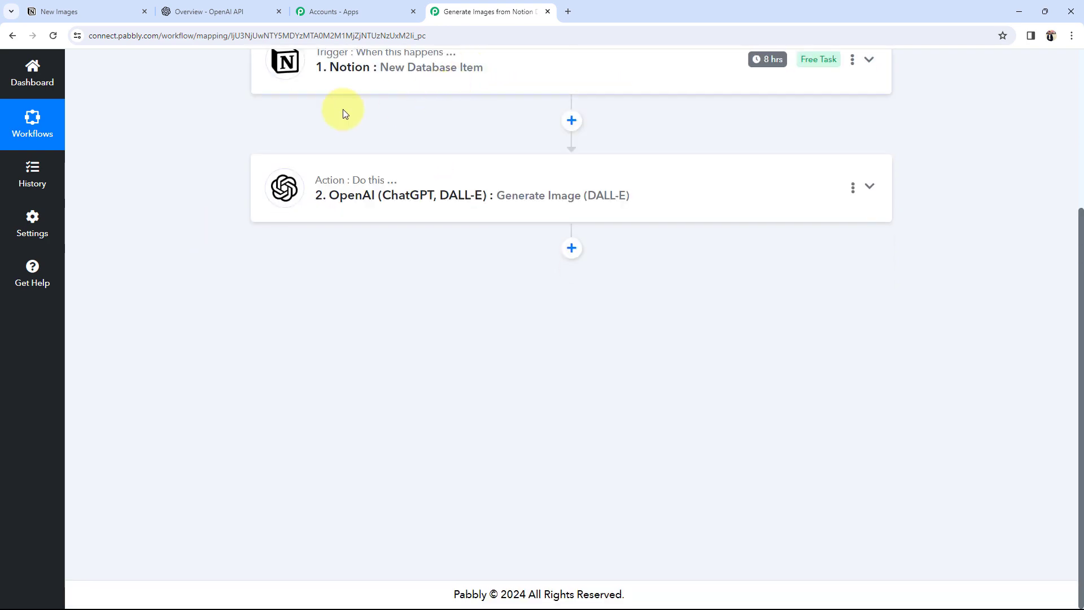
click(114, 8)
click(646, 243)
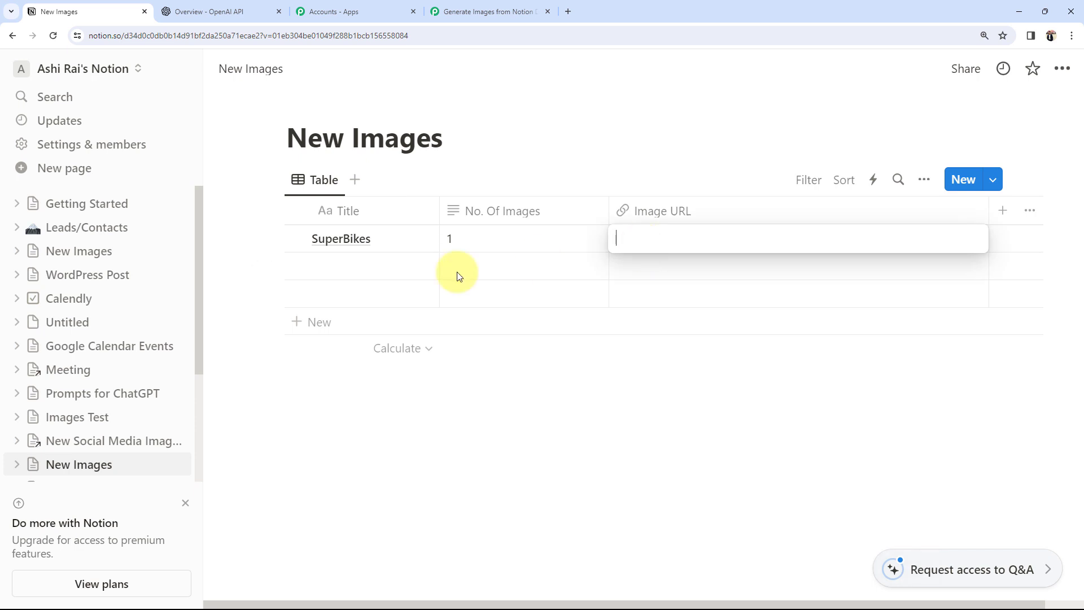
key(Escape)
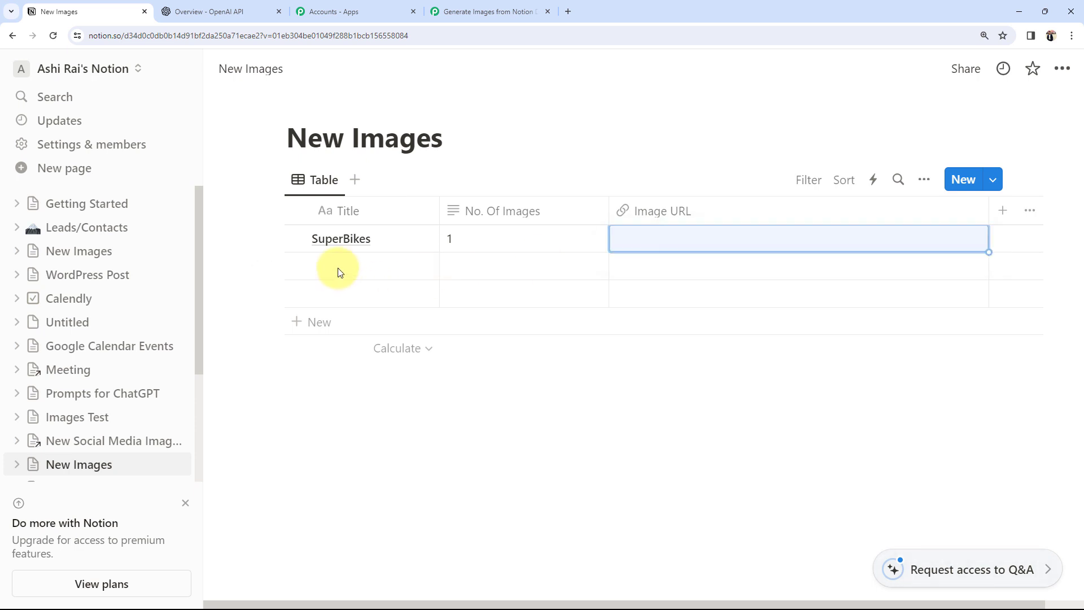
click(464, 287)
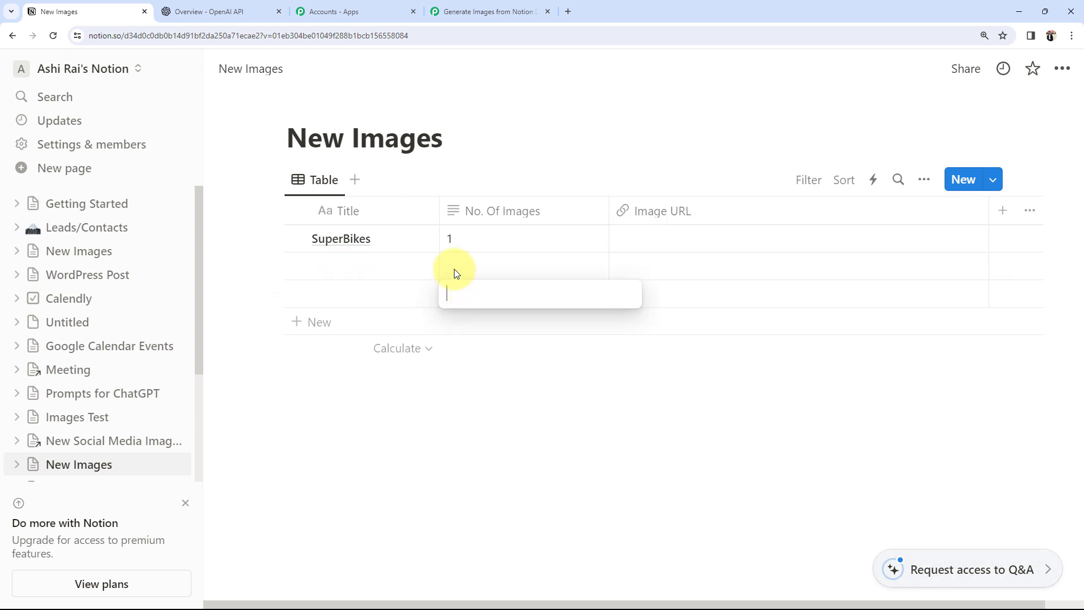
key(Escape)
click(663, 268)
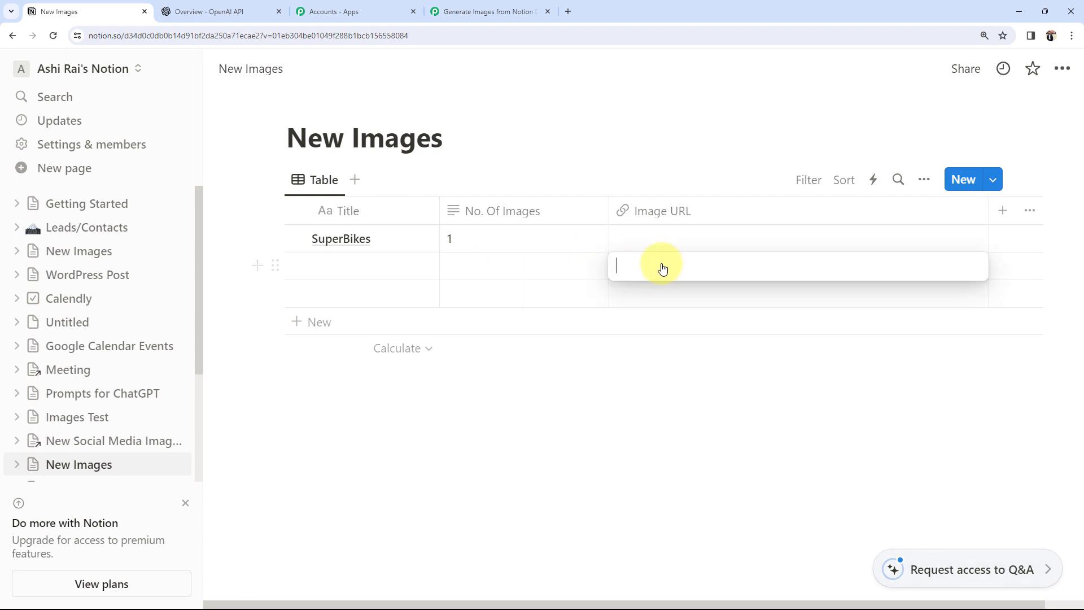
key(Escape)
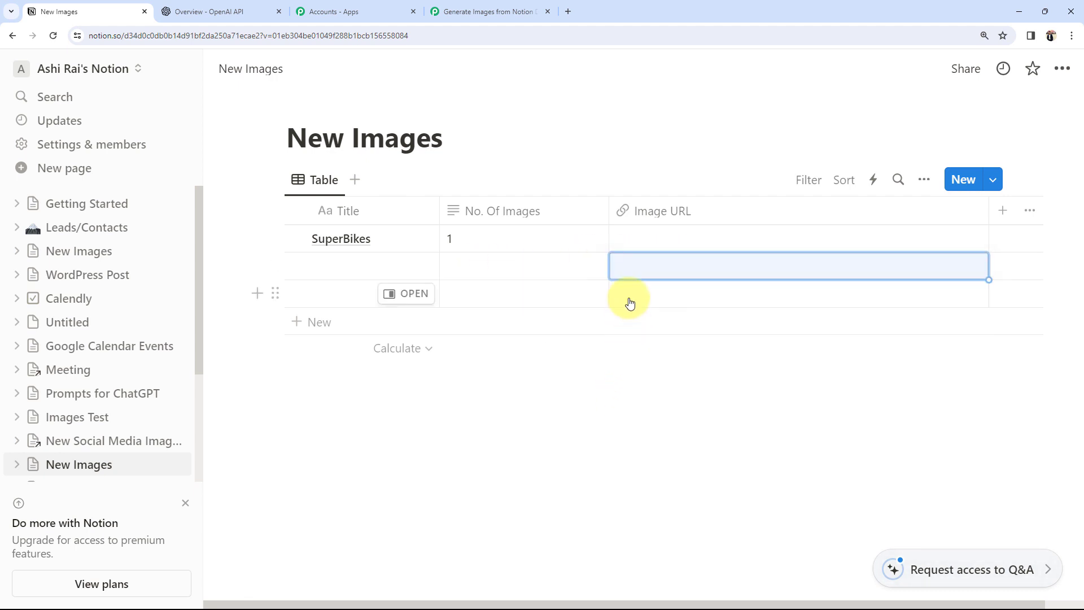
Step: Add a Notion action after the OpenAI step in the Pabbly Connect workflow, with Update Page as its event
click(489, 12)
click(572, 253)
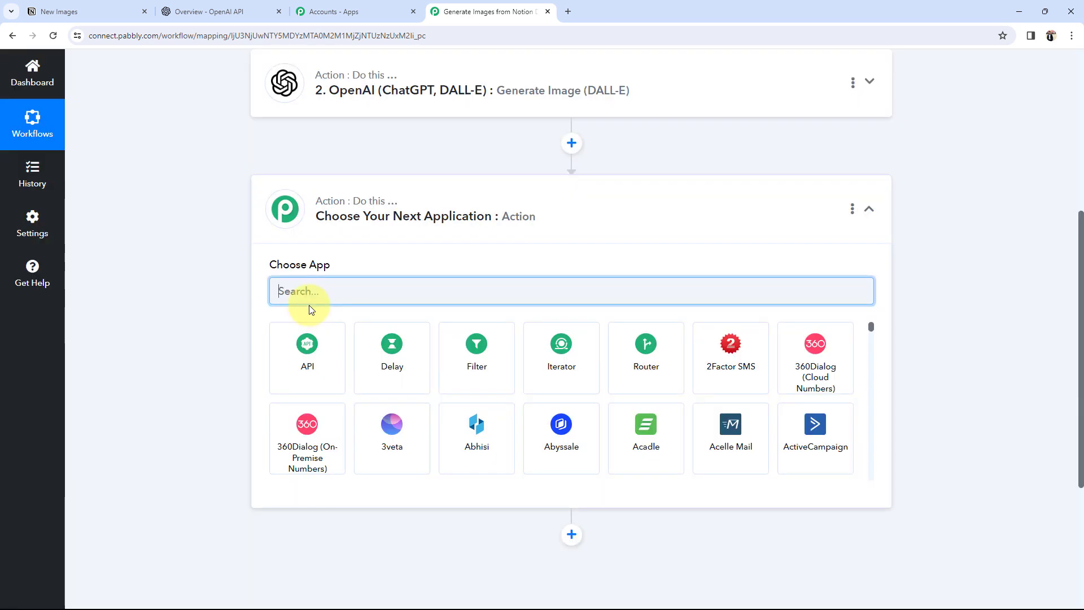
text(noti)
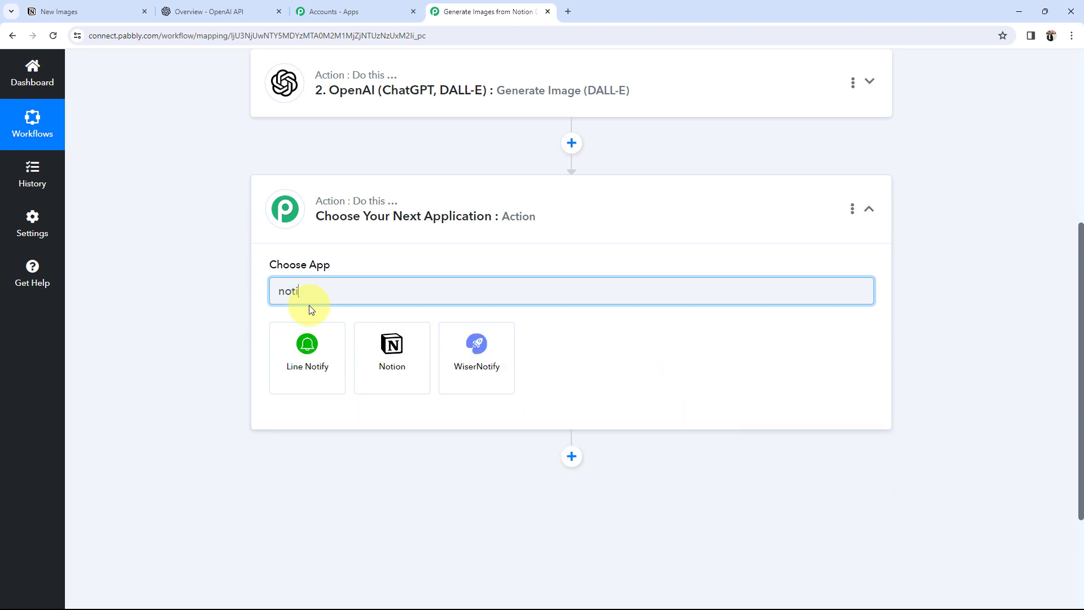
click(387, 339)
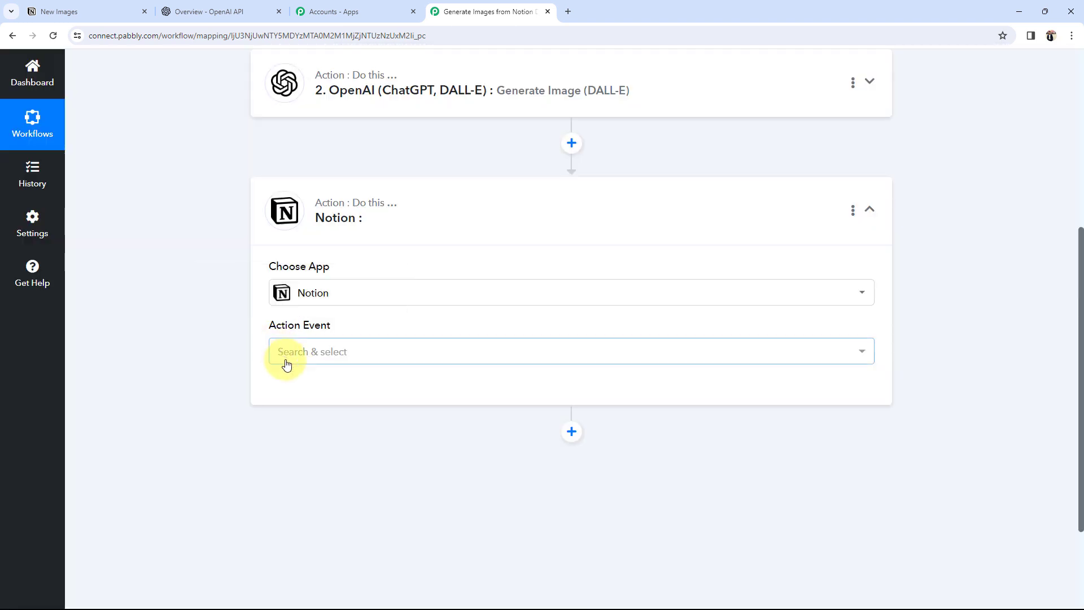
click(286, 364)
scroll(333, 278, down, 3)
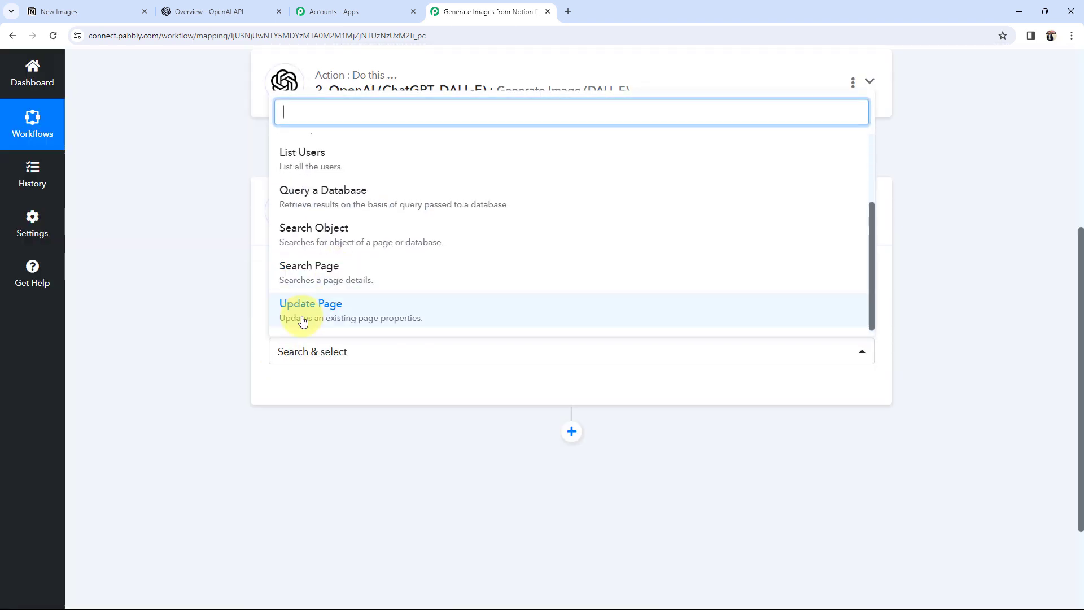
click(303, 315)
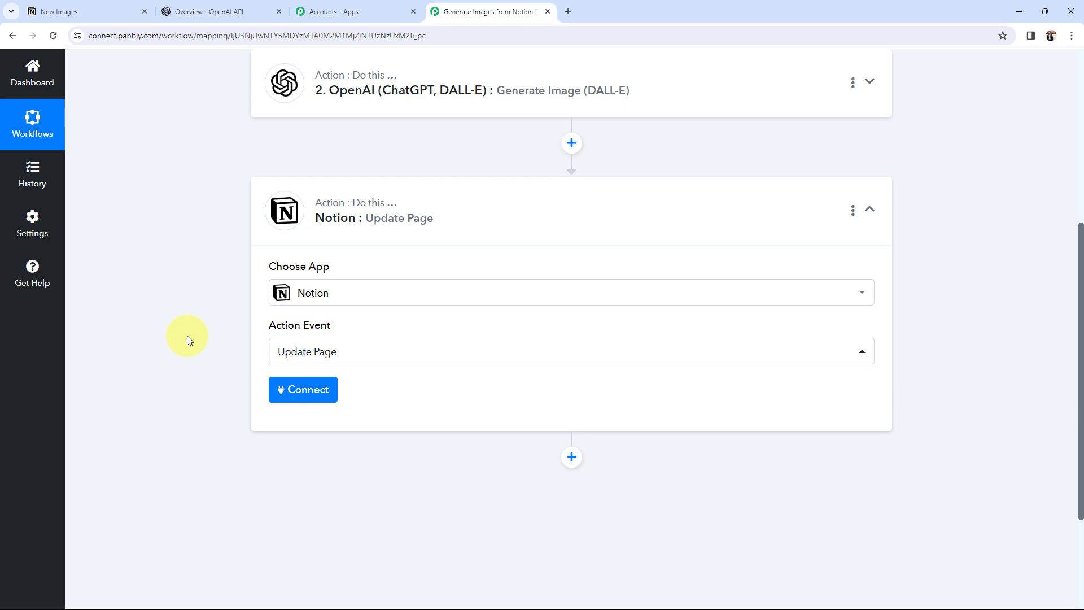
Step: Check the SuperBikes row's Image URL cell in Notion as the update target, and return to the workflow
scroll(189, 336, up, 1)
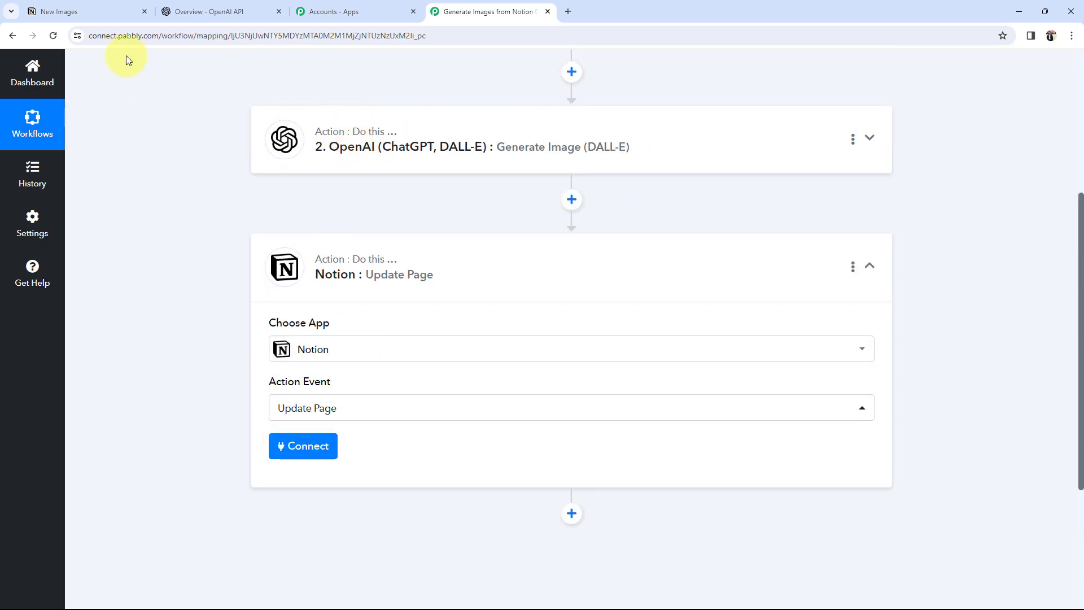
click(59, 11)
click(625, 231)
click(489, 11)
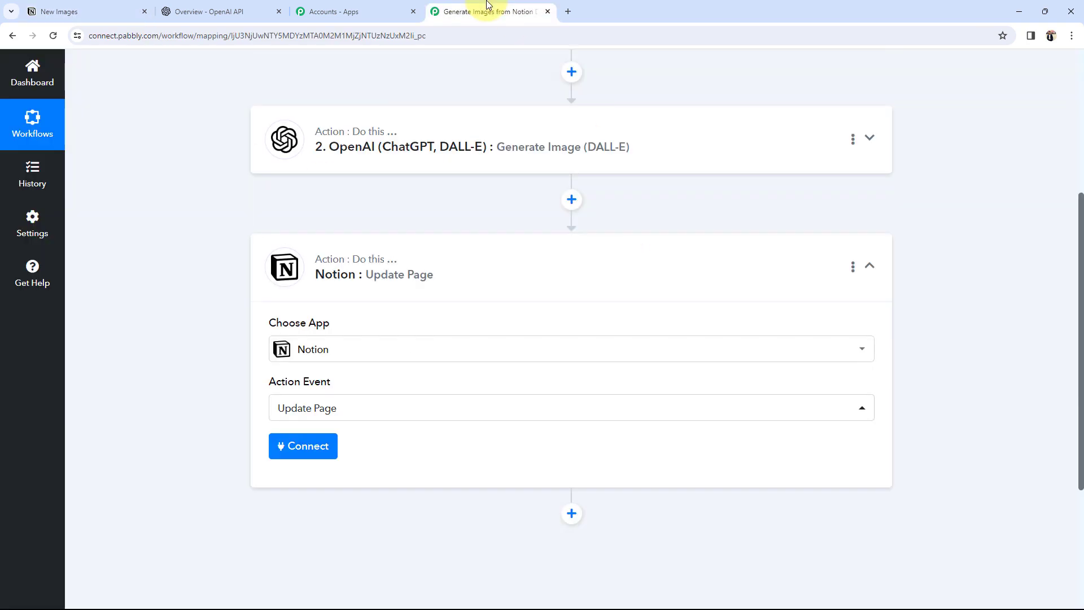
Step: Connect the Update Page action to Notion through the existing connection Notion #65
click(274, 448)
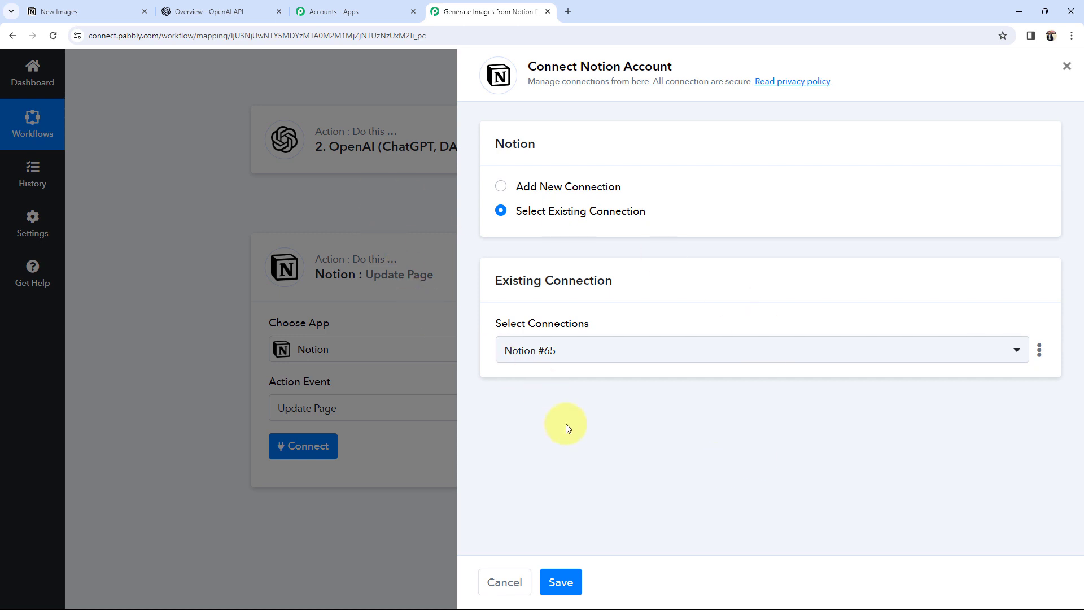
click(561, 581)
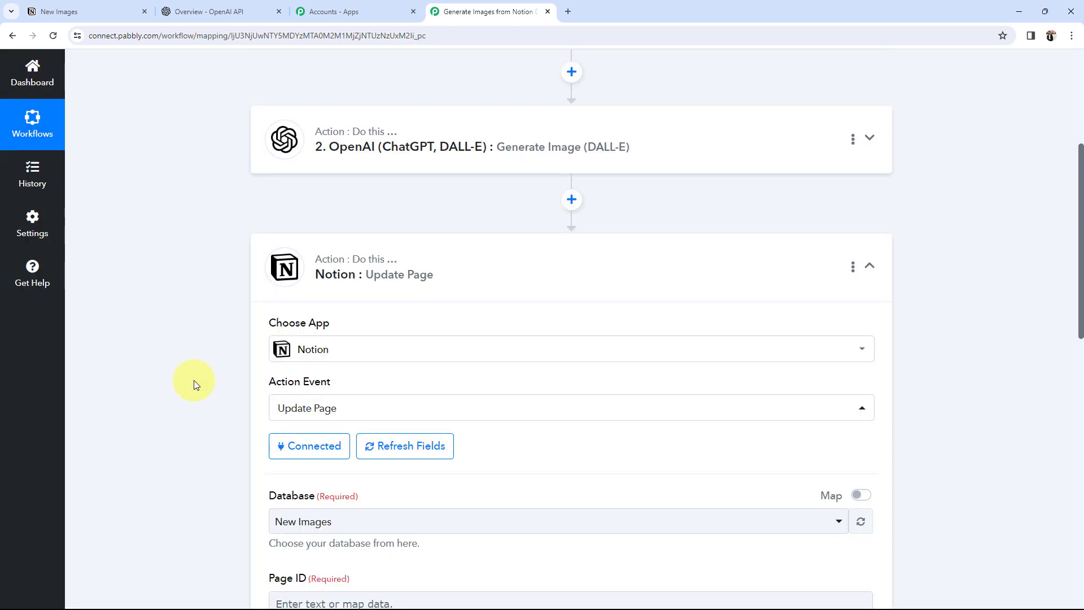
scroll(194, 383, down, 3)
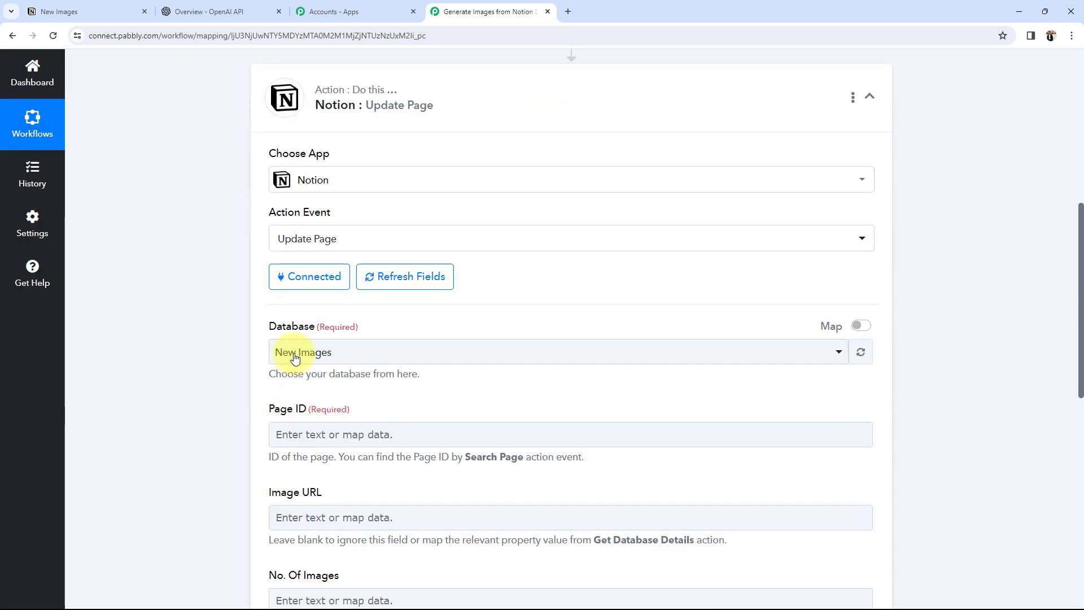
Step: Check the database name in Notion and choose New Images as the Update Page action's database
drag(277, 331, 328, 331)
click(215, 357)
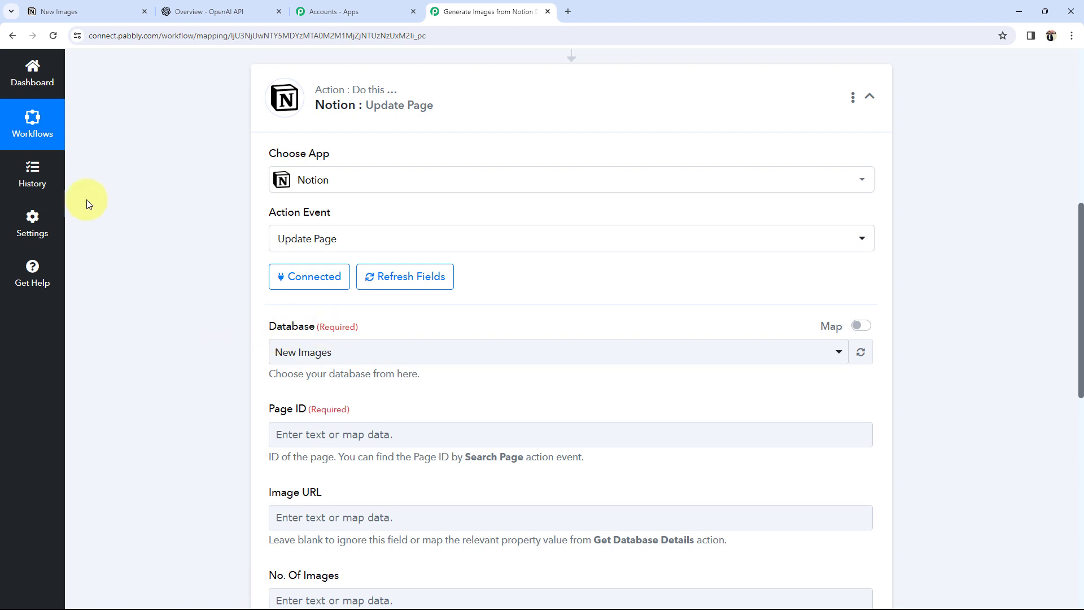
click(41, 10)
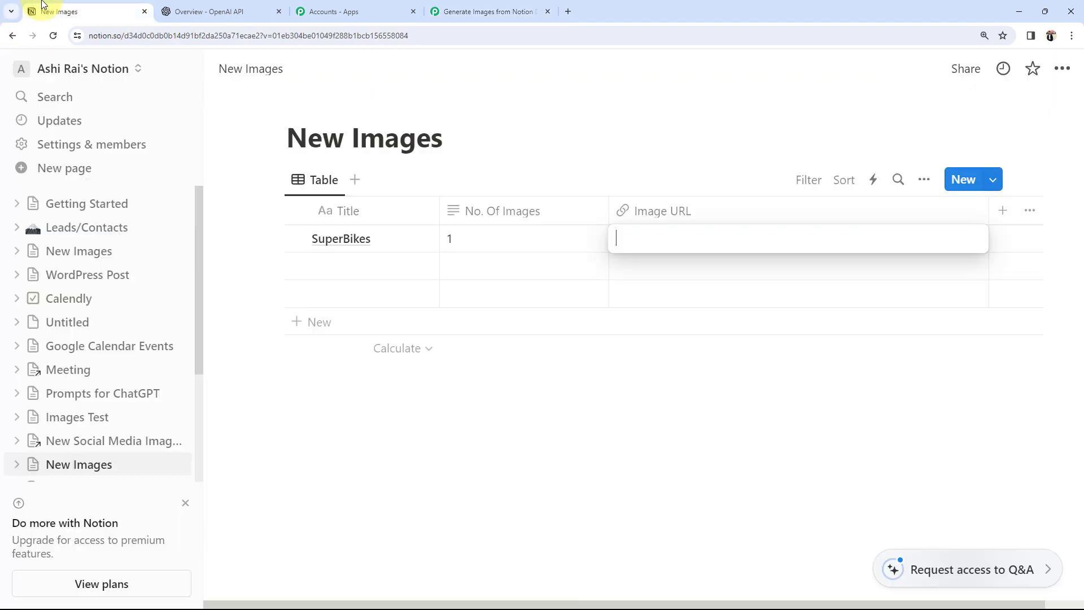
click(485, 11)
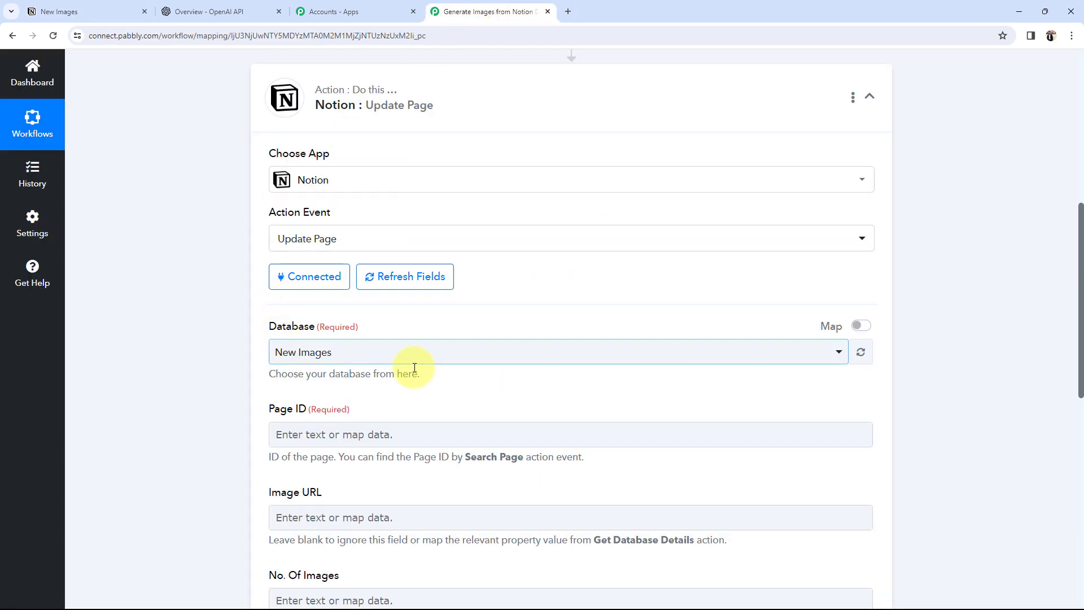
click(395, 357)
click(303, 424)
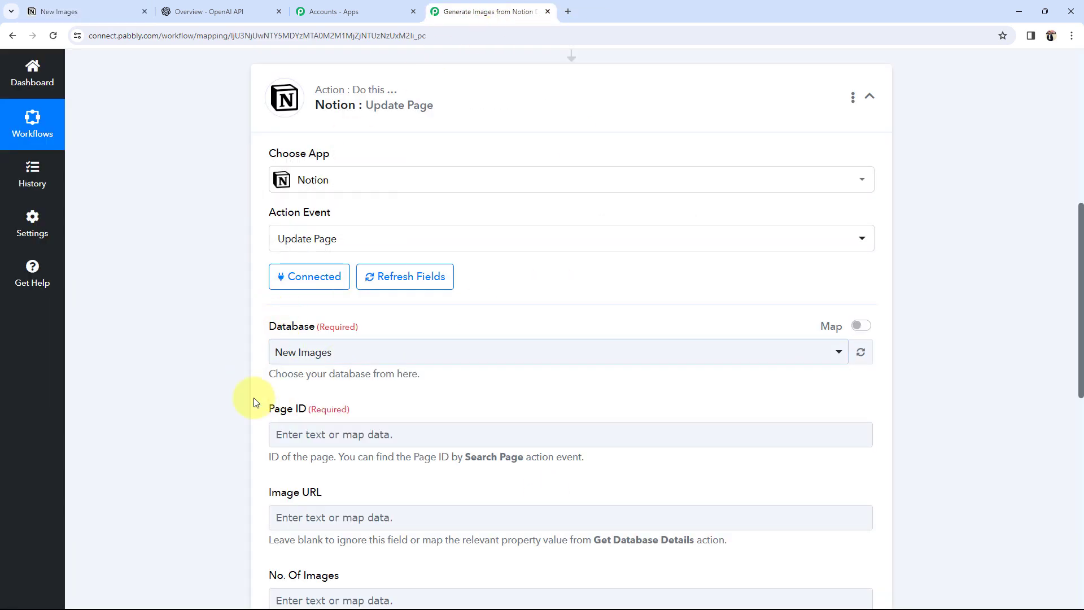
Step: Map the required Page ID to the Id value from the Notion New Database Item trigger, searching the data for "id"
scroll(254, 399, down, 3)
drag(310, 238, 224, 264)
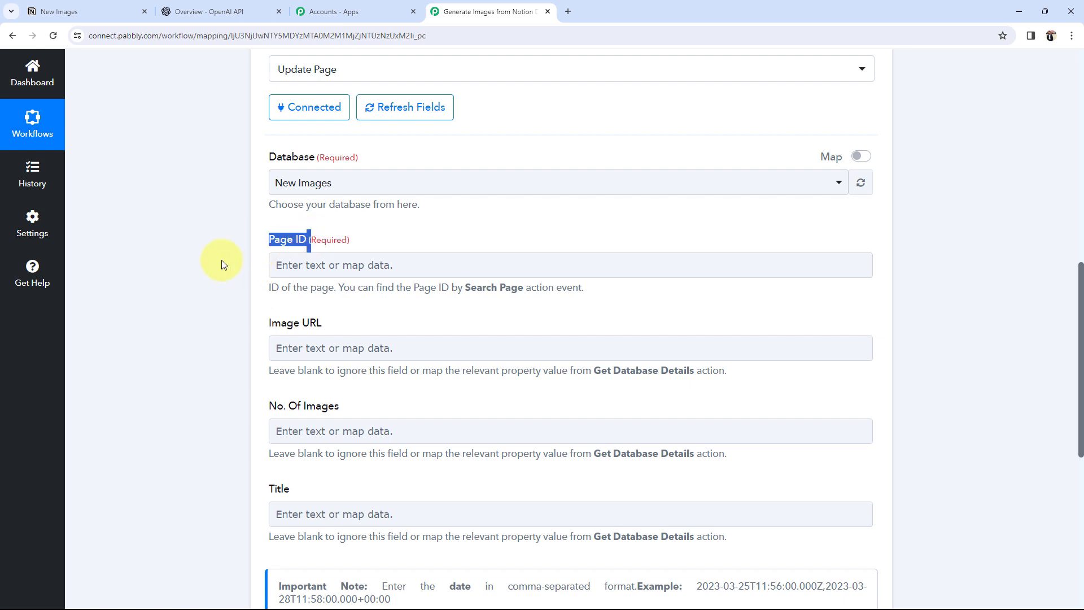
click(224, 264)
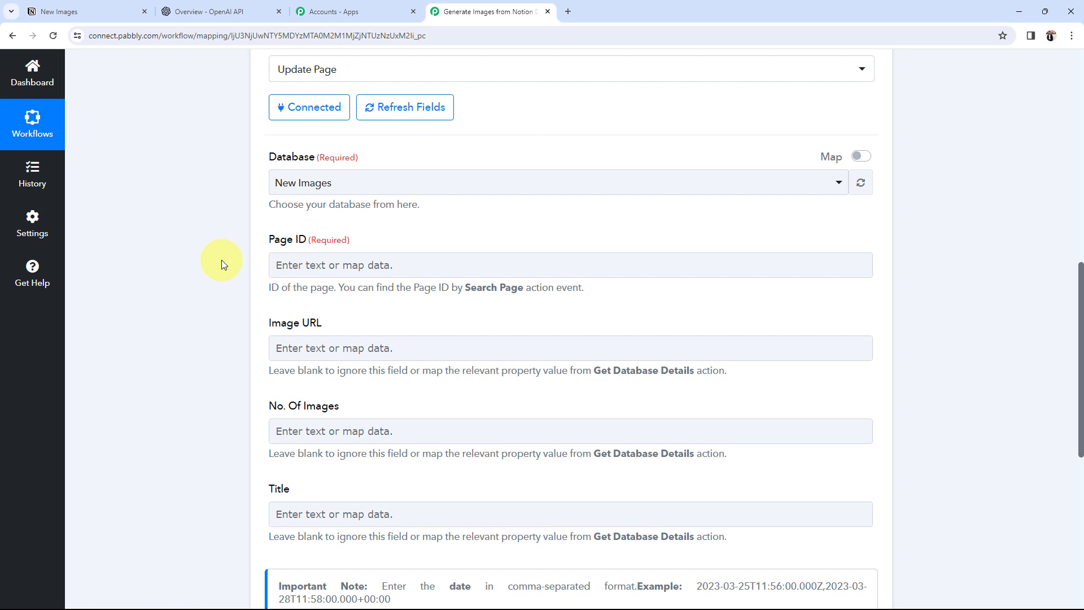
click(285, 264)
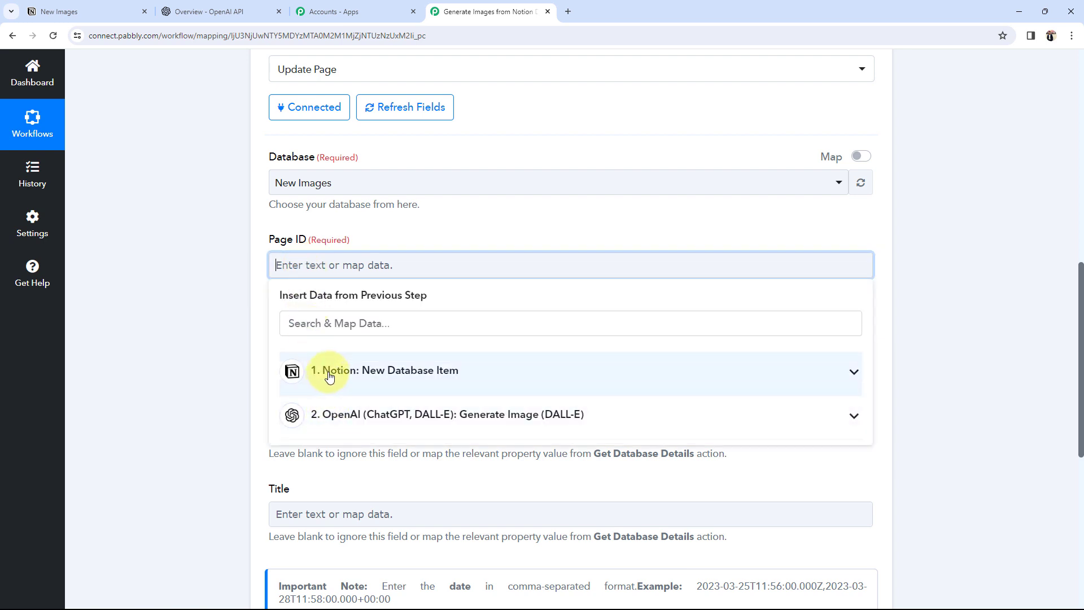
click(844, 375)
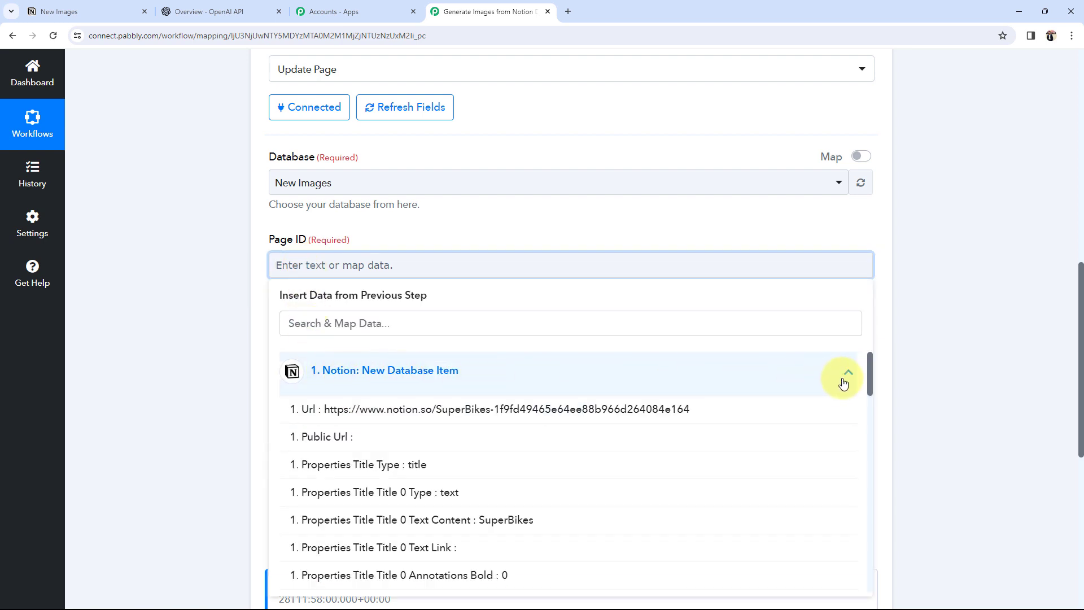
click(357, 319)
text(id)
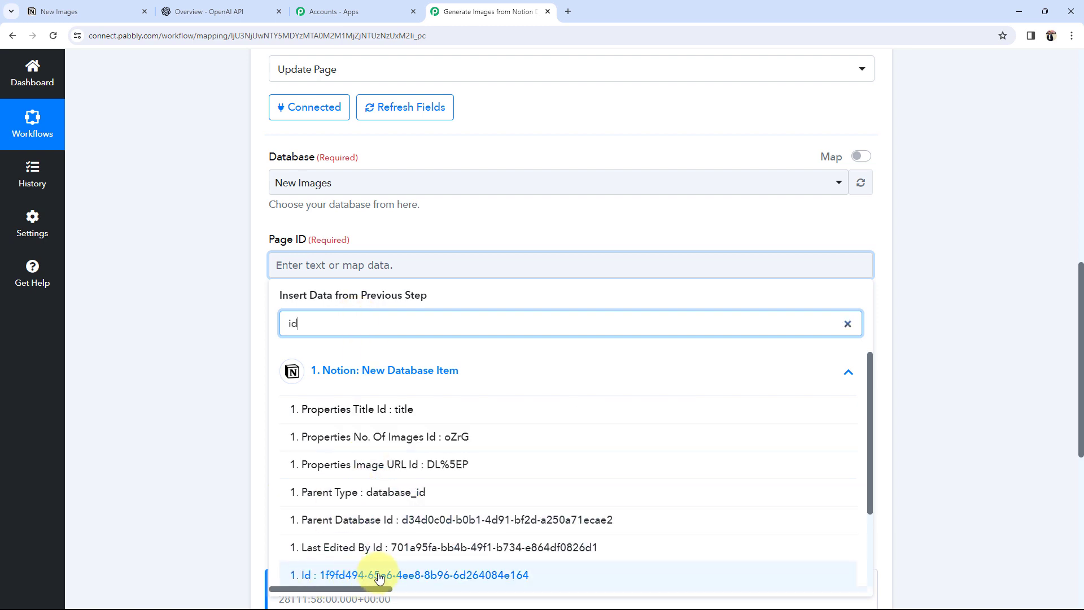
click(325, 575)
click(224, 340)
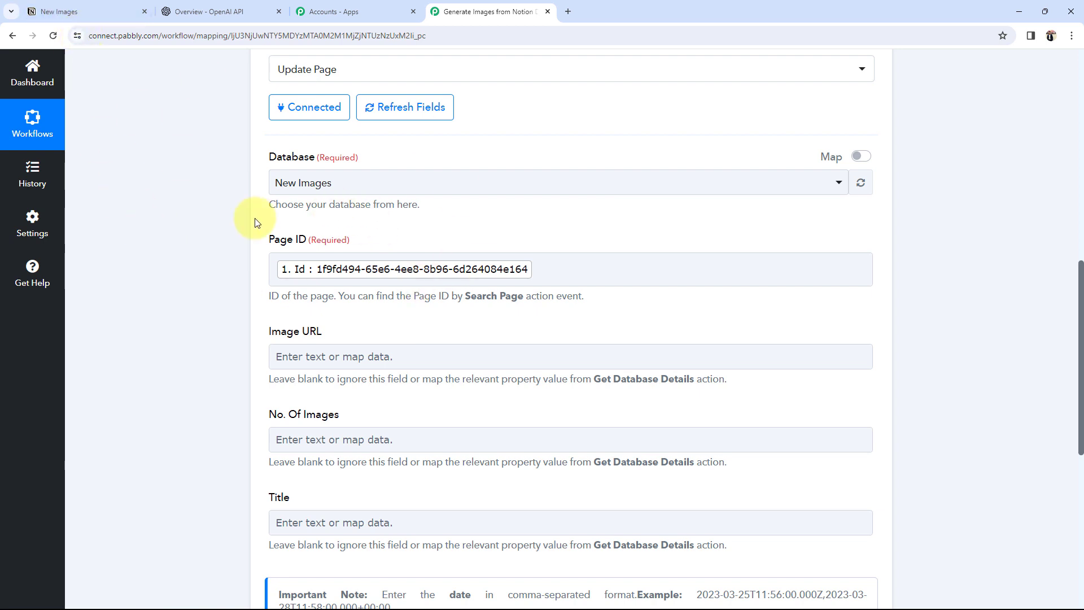
Step: Compare the Update Page action's Image URL field with the Image URL column of the New Images table in Notion
scroll(254, 219, up, 1)
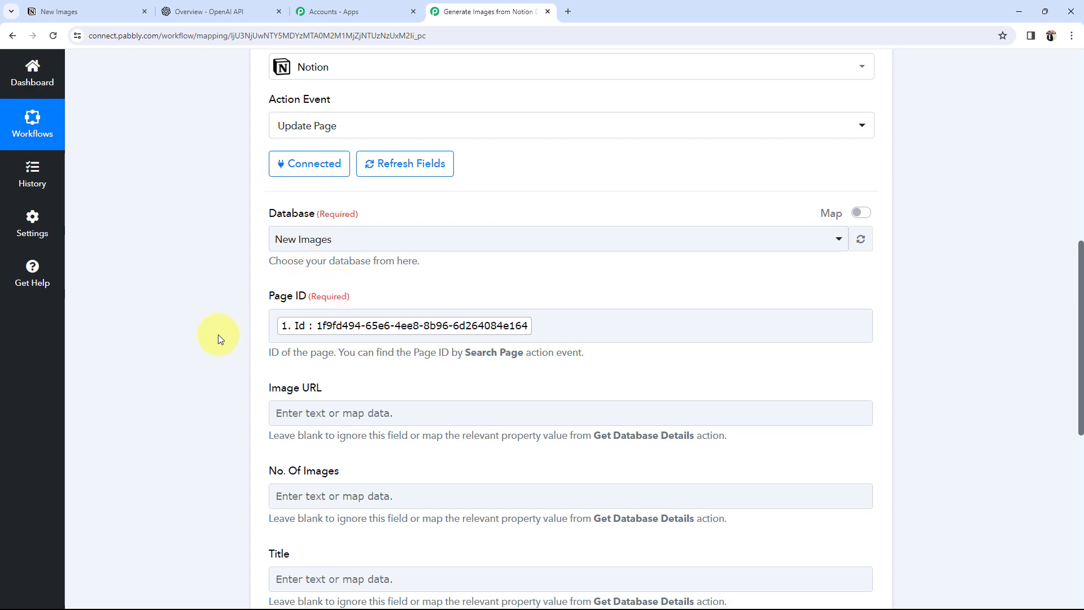
scroll(226, 347, down, 2)
scroll(237, 355, down, 1)
drag(263, 217, 328, 220)
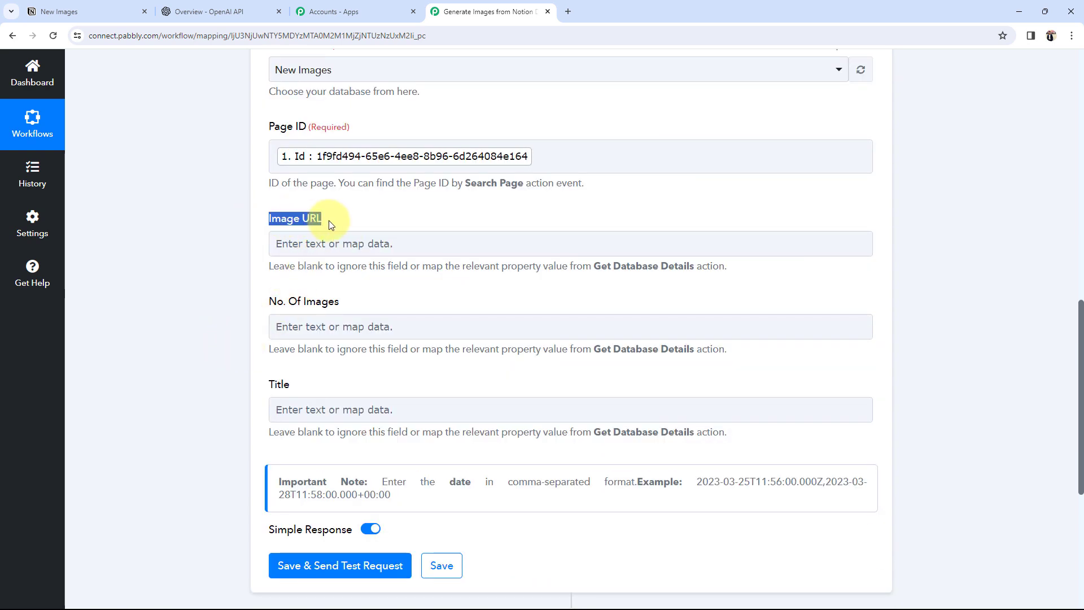
click(220, 241)
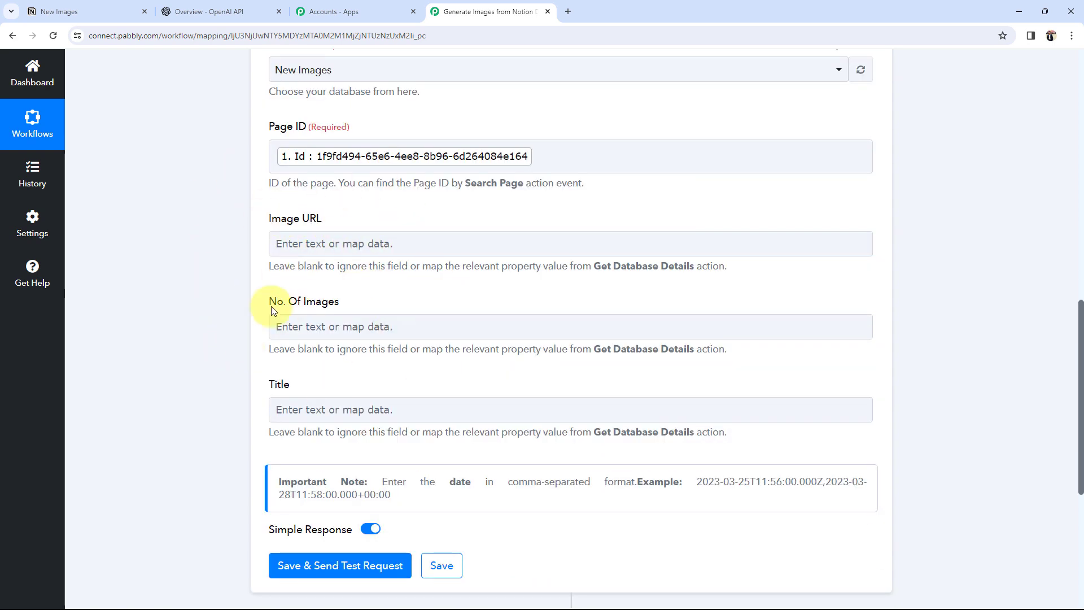
click(90, 12)
click(519, 12)
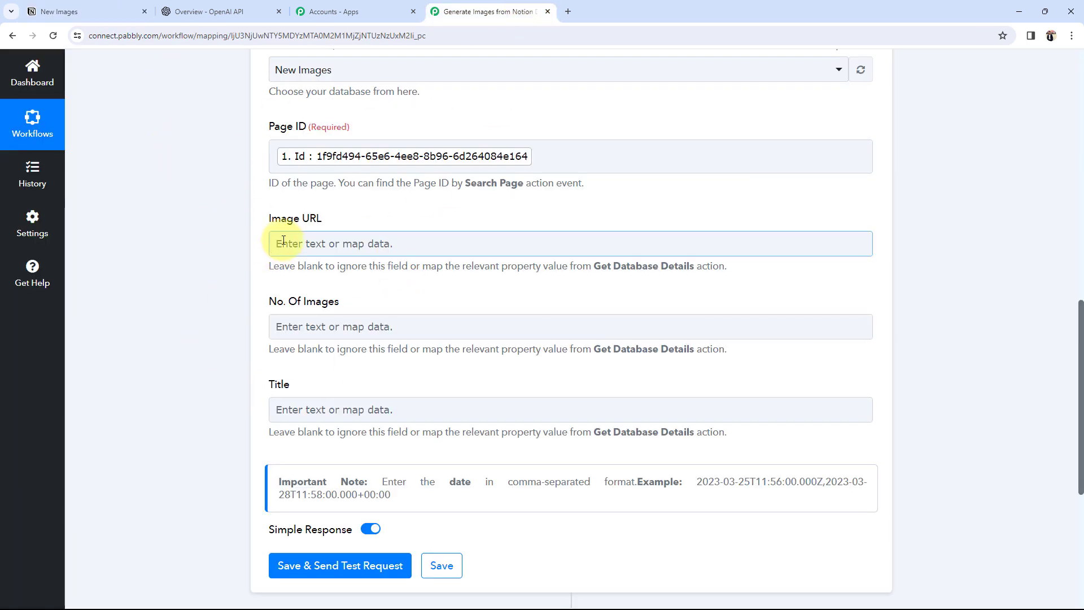
click(94, 12)
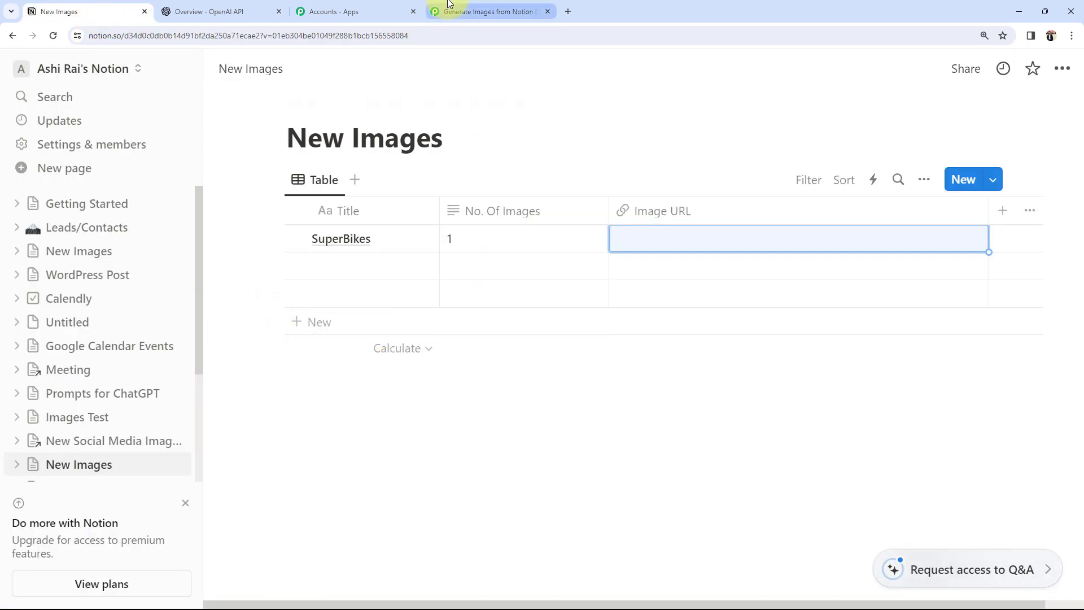
click(488, 12)
mouse_move(264, 221)
mouse_down()
mouse_move(313, 223)
mouse_move(276, 235)
mouse_up()
click(239, 241)
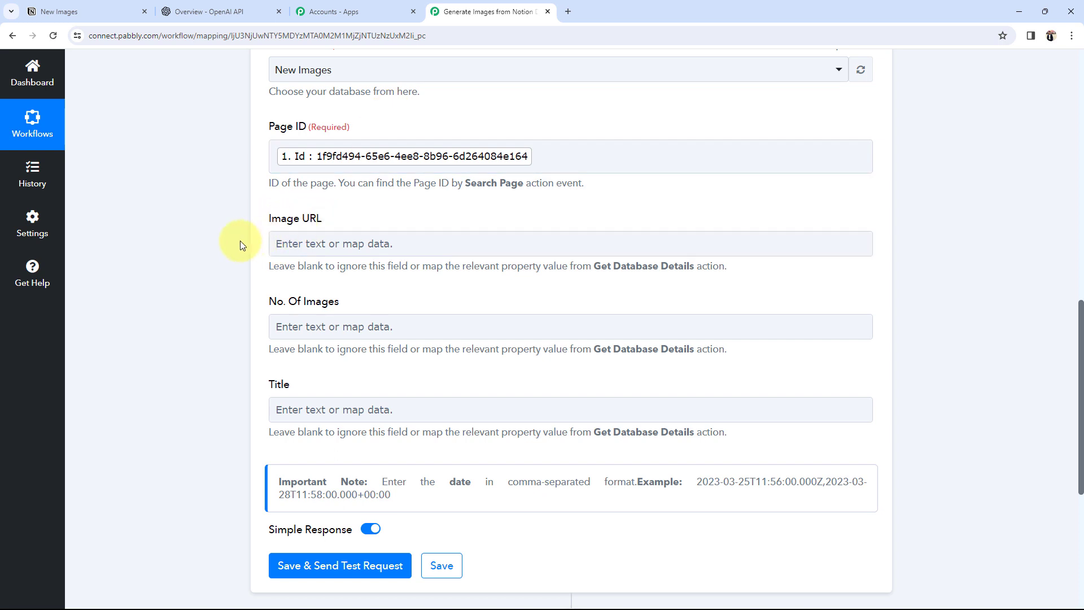
Step: Map the Image URL field to the Data 0 Url value from the OpenAI Generate Image step
click(370, 237)
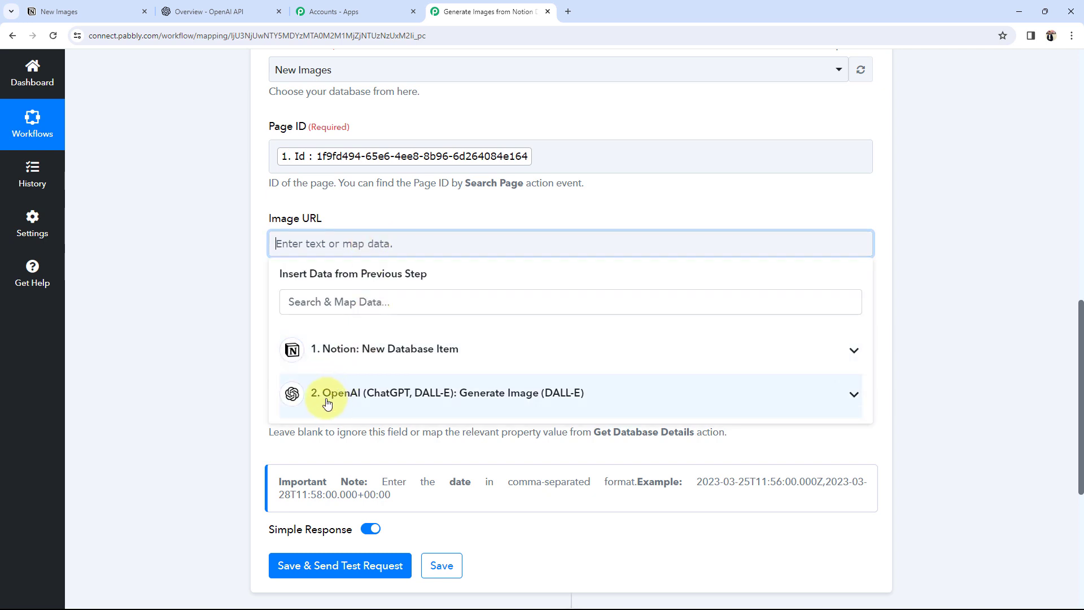
click(785, 389)
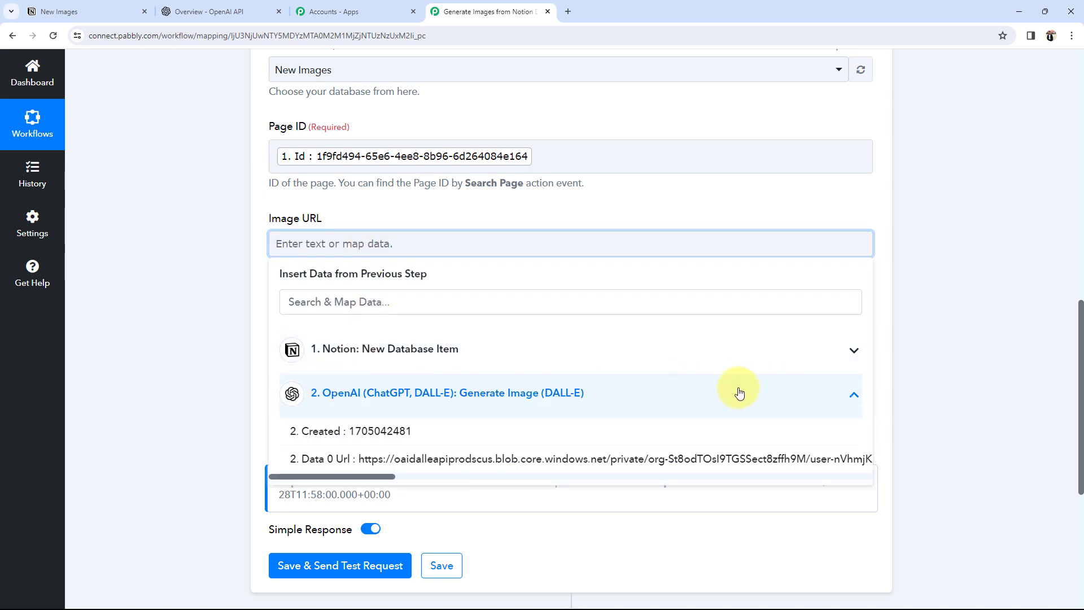
click(338, 458)
click(218, 358)
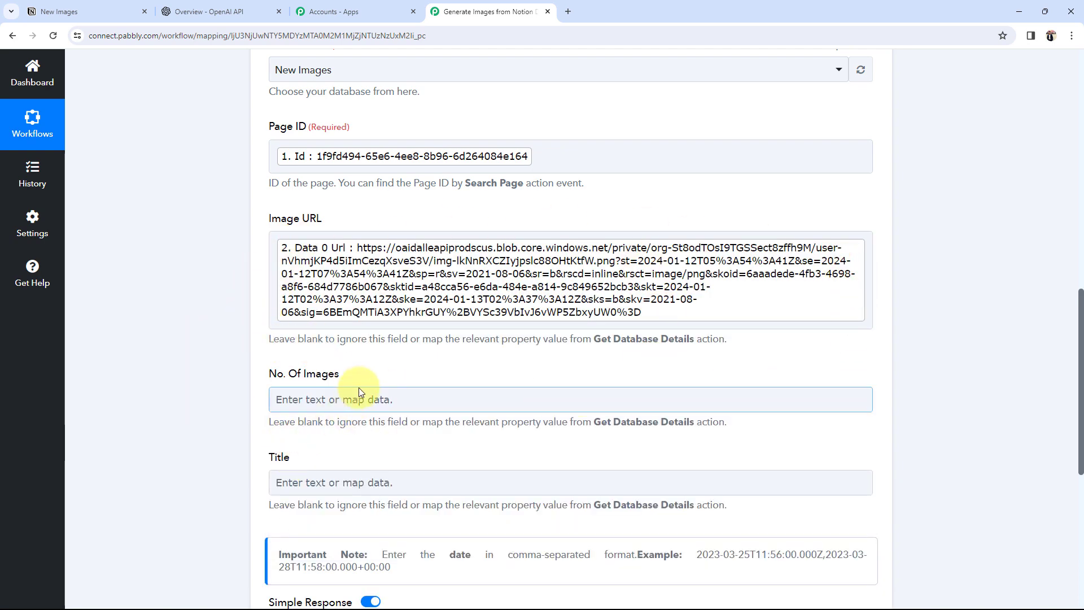
Step: Leave No. Of Images and Title blank, save the Update Page action with a test request, and review the response
click(85, 11)
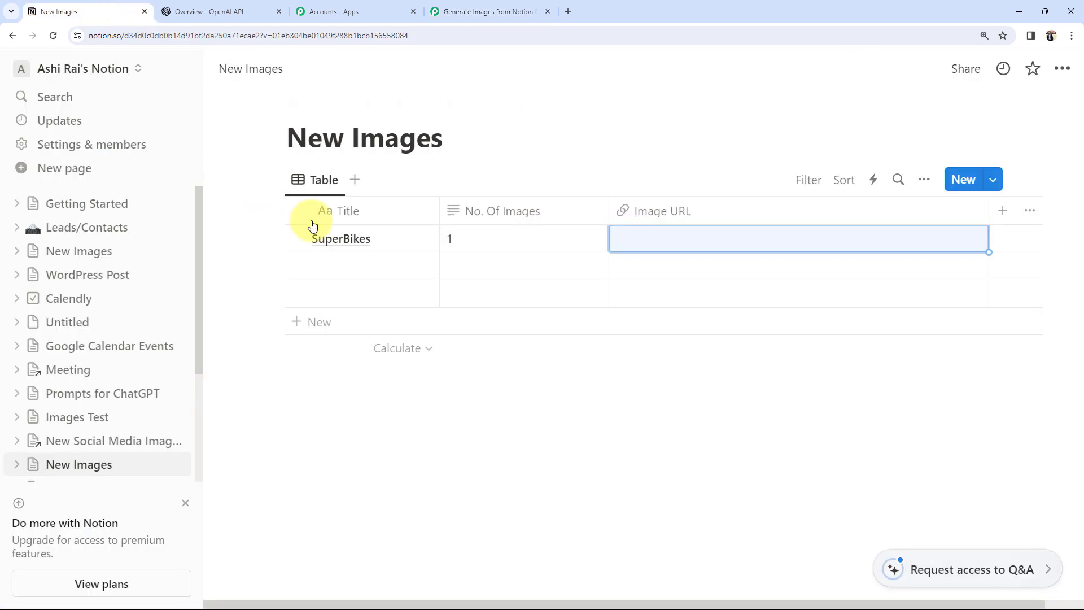
click(475, 11)
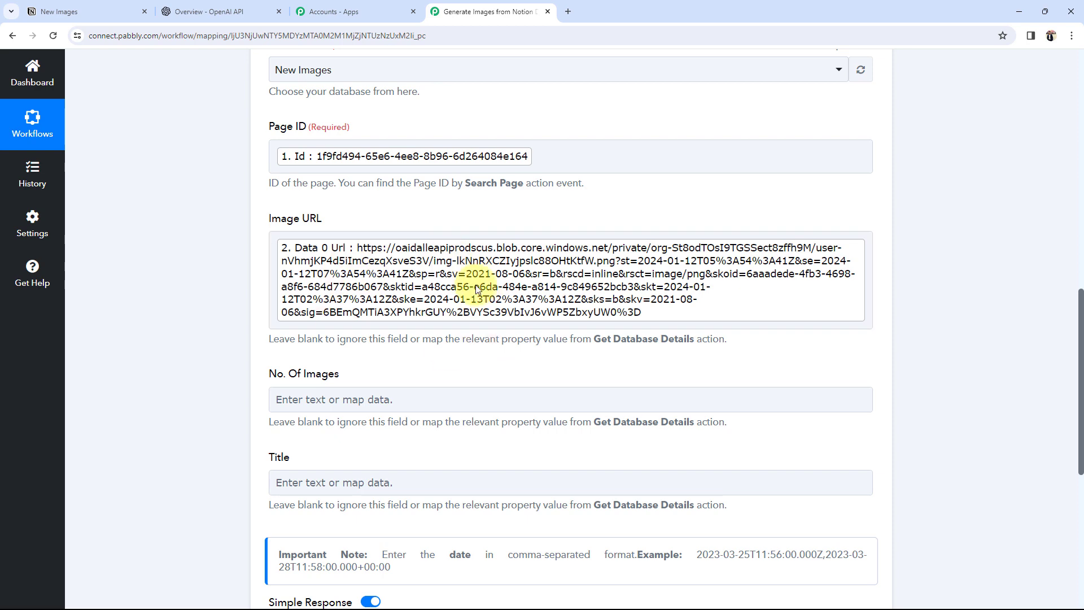
scroll(201, 334, down, 4)
click(339, 411)
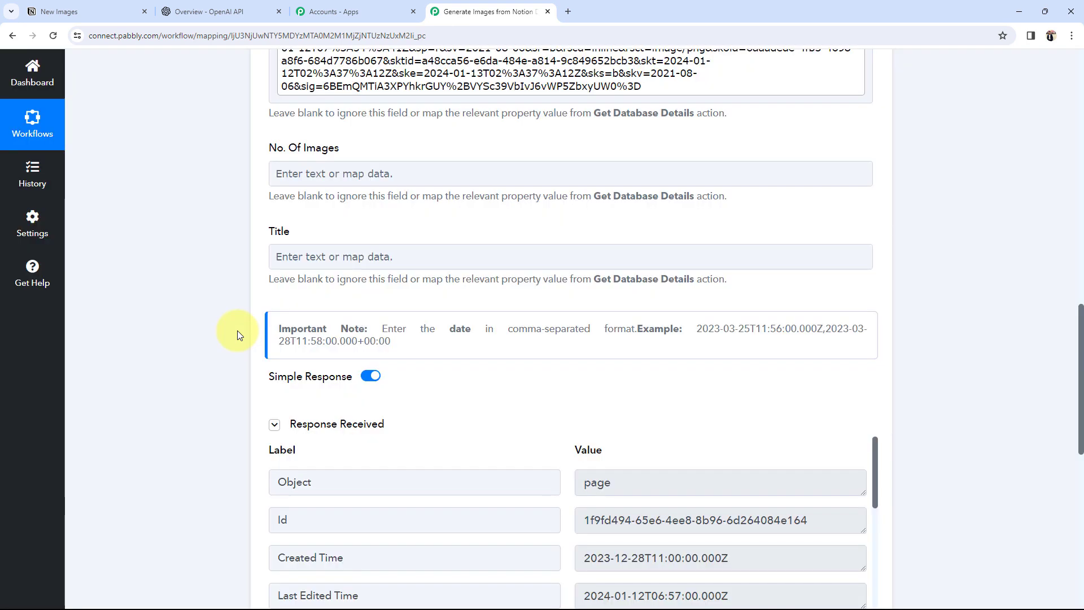
scroll(237, 330, down, 4)
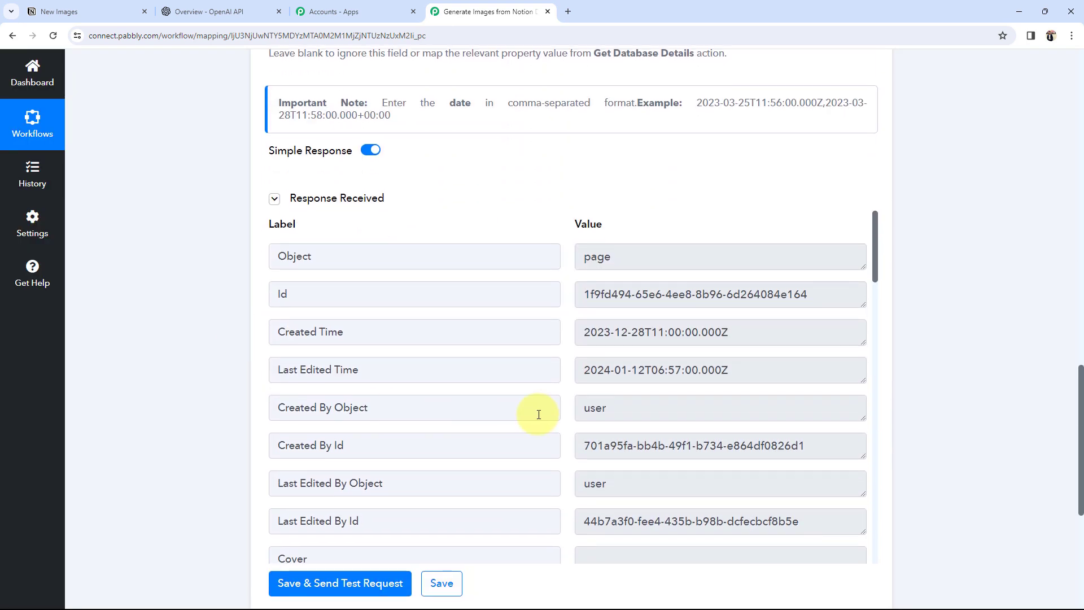
click(743, 370)
click(761, 453)
click(174, 371)
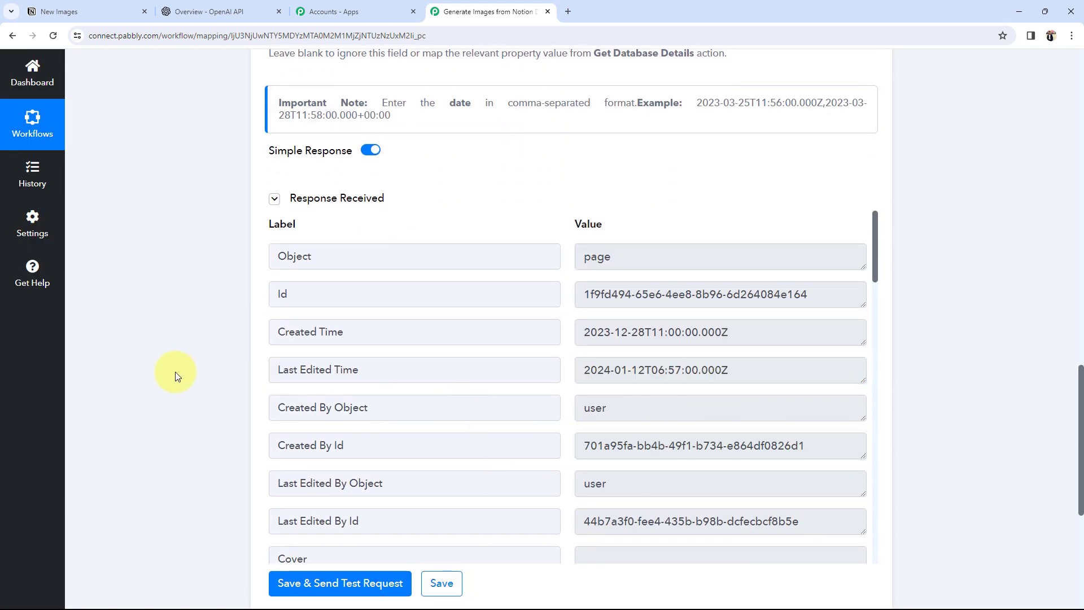
Step: Open the SuperBikes row's Image URL link from the Notion table to view the image, and close its tab
click(115, 7)
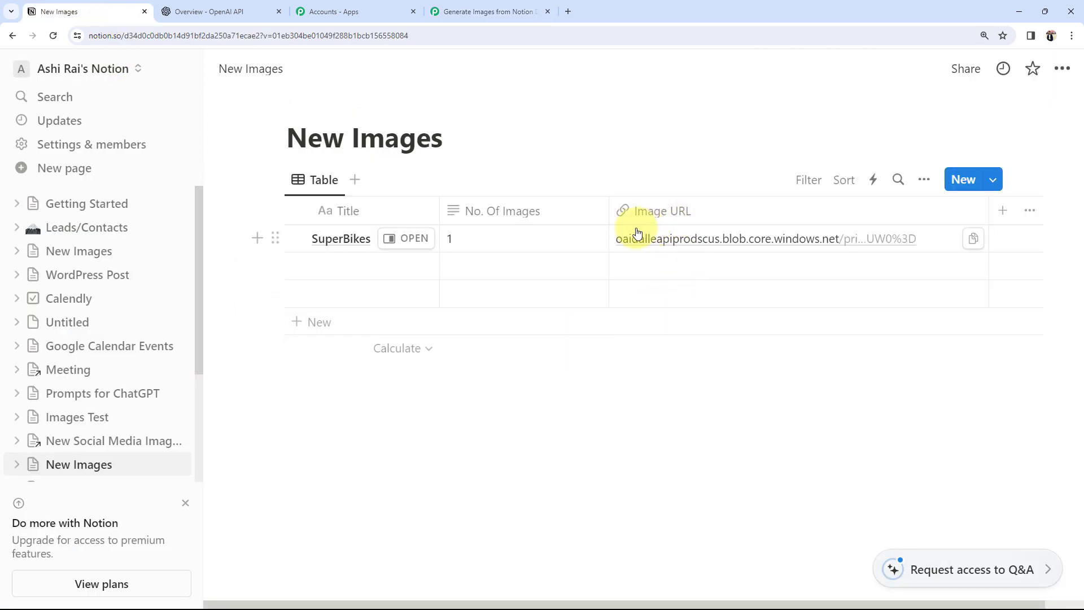
click(655, 239)
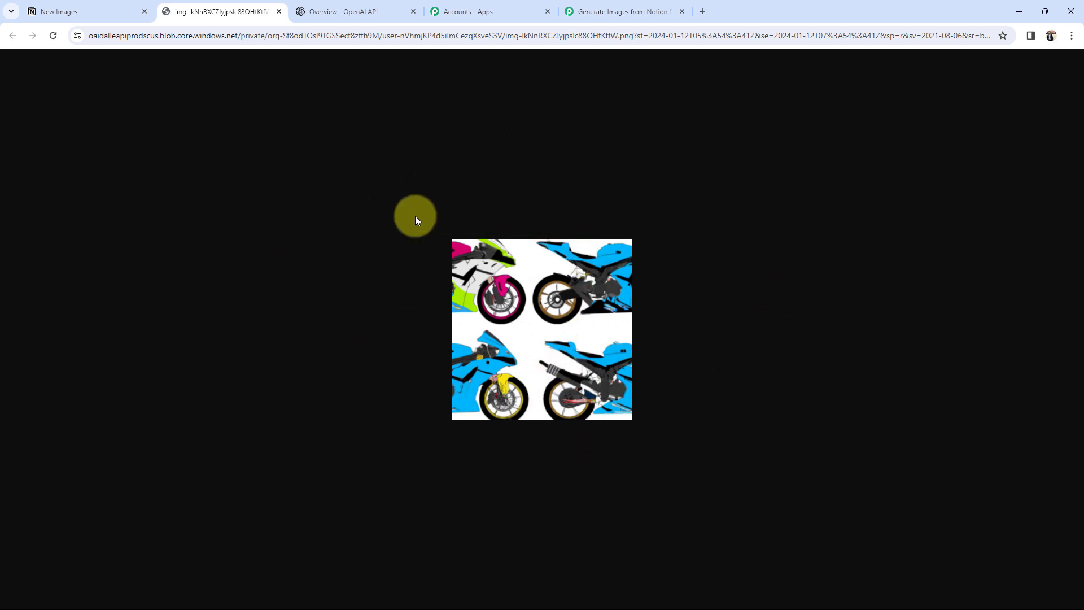
click(279, 12)
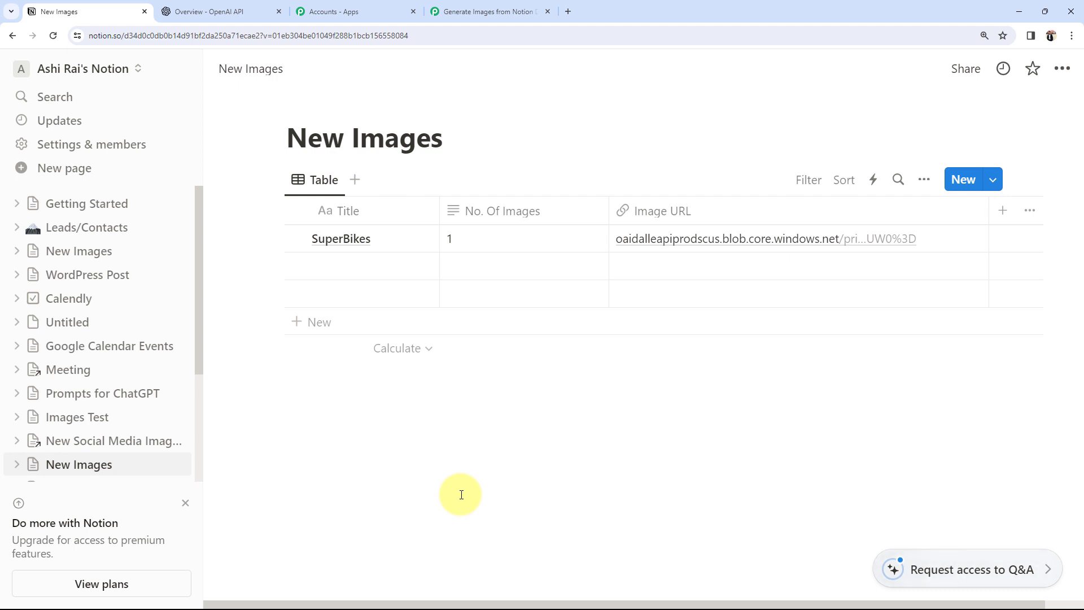
click(340, 274)
key(Escape)
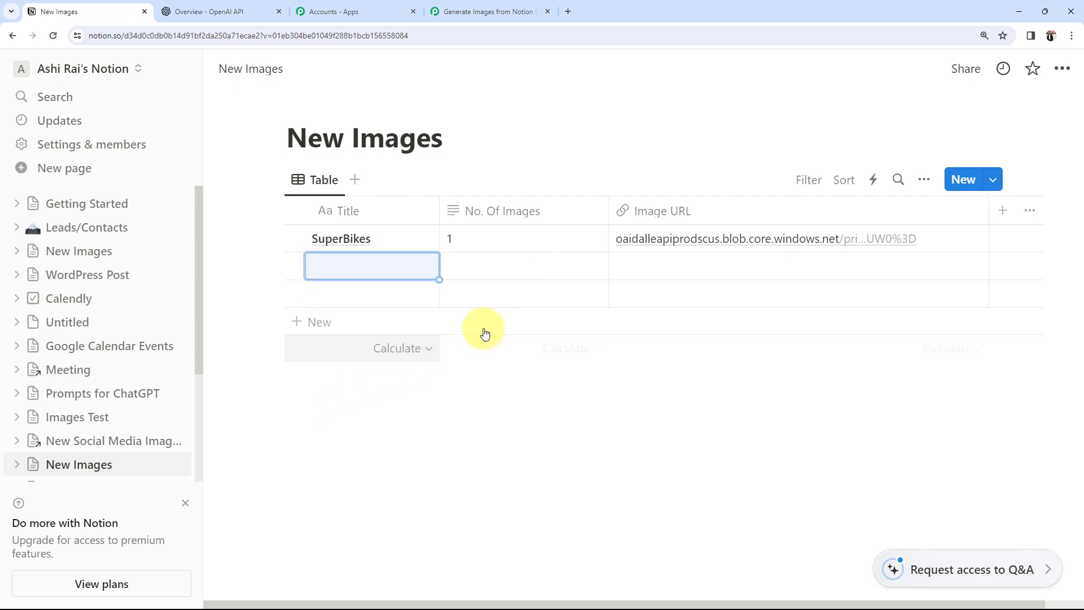
click(509, 265)
key(Escape)
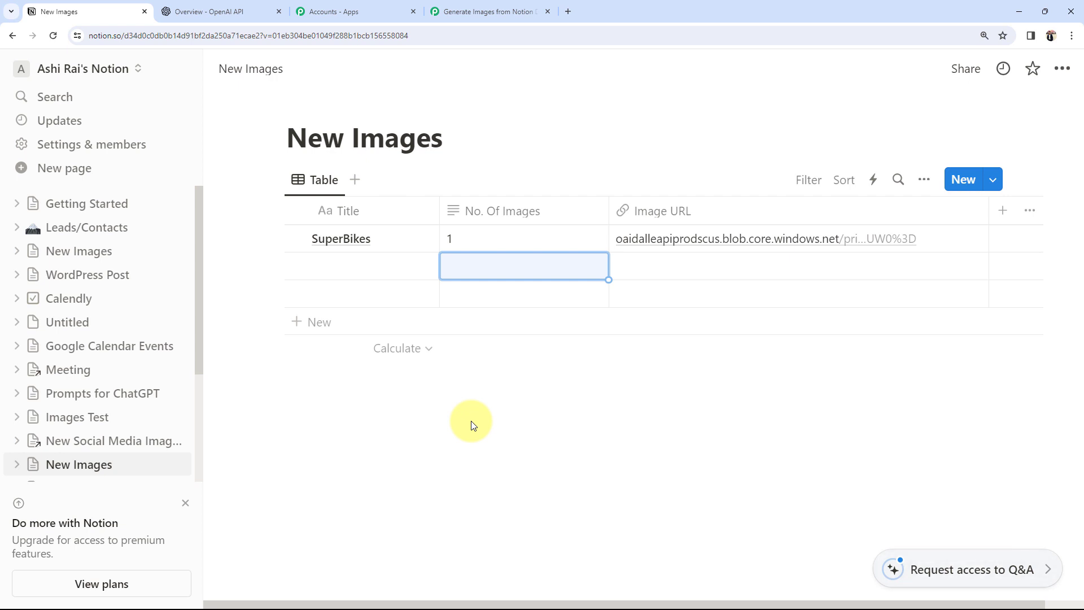
Step: Return to the Pabbly Connect workflow, collapse the Update Page action, and review the complete trigger and action sequence
click(484, 12)
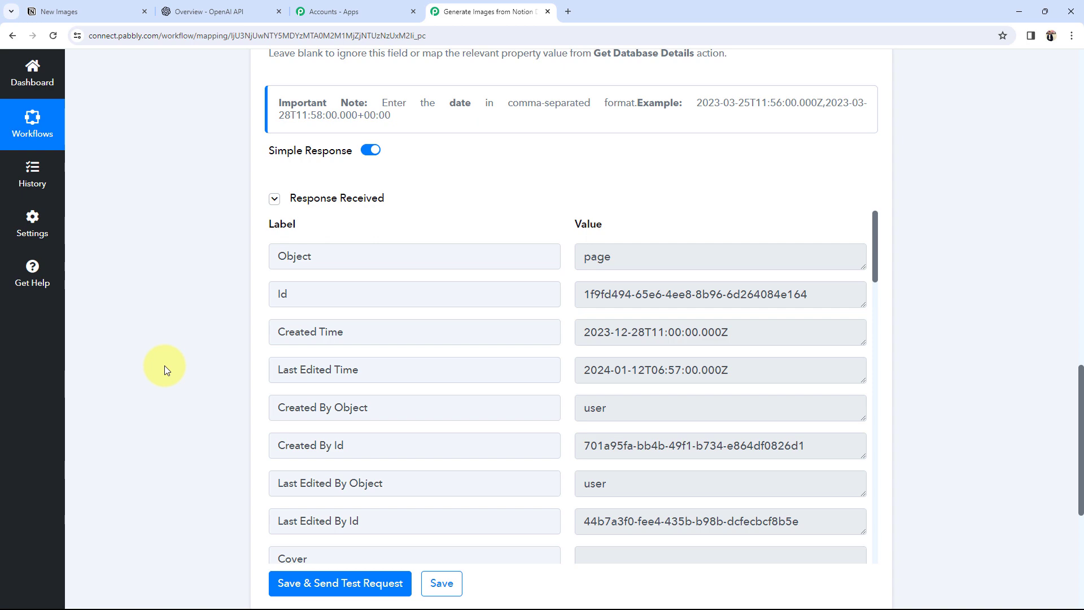
scroll(164, 364, up, 15)
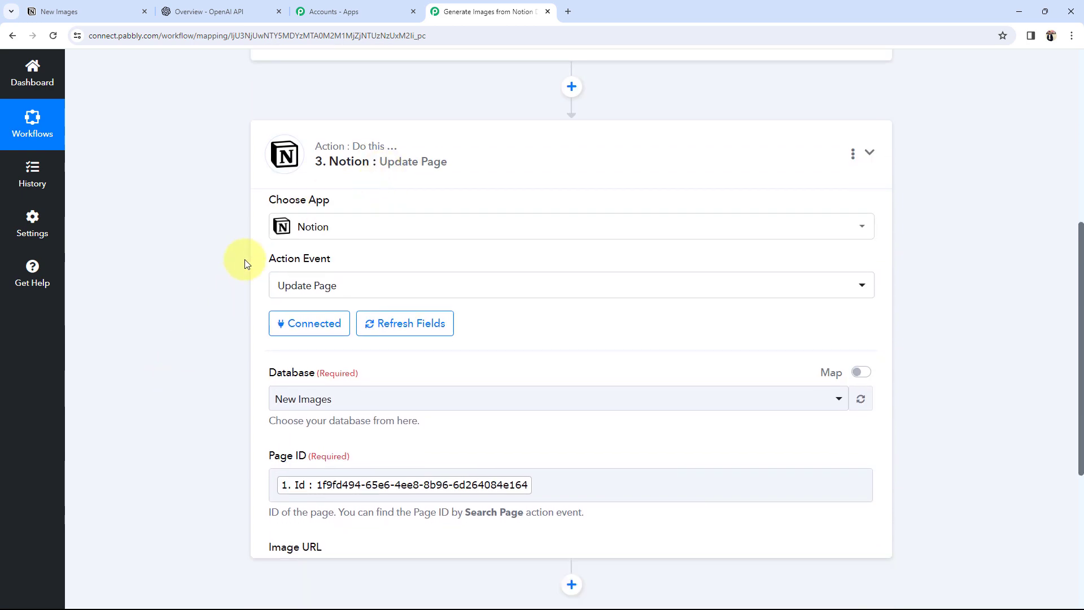
scroll(245, 263, up, 10)
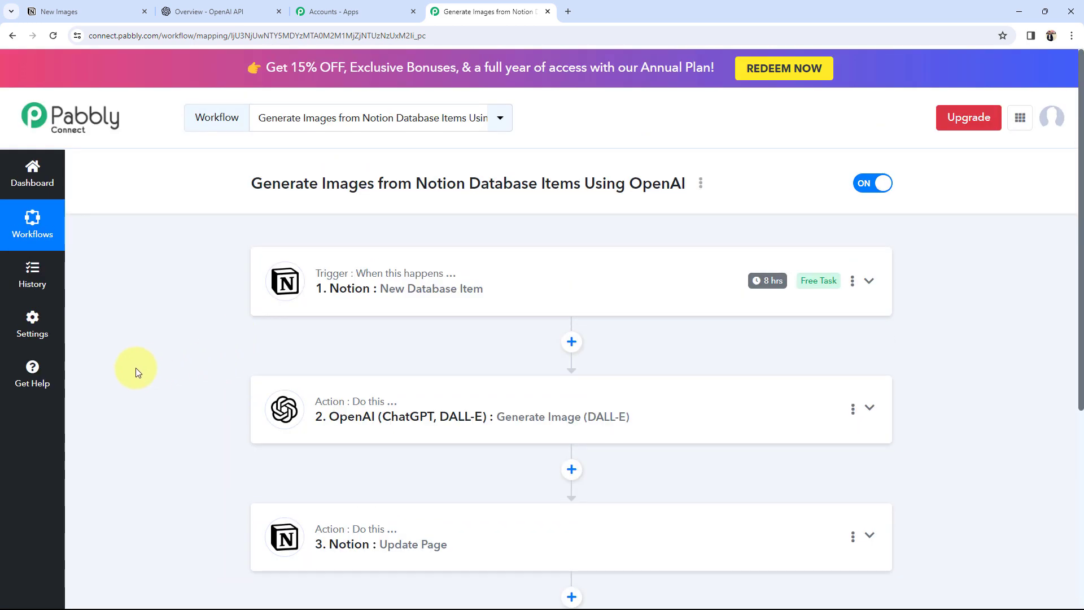